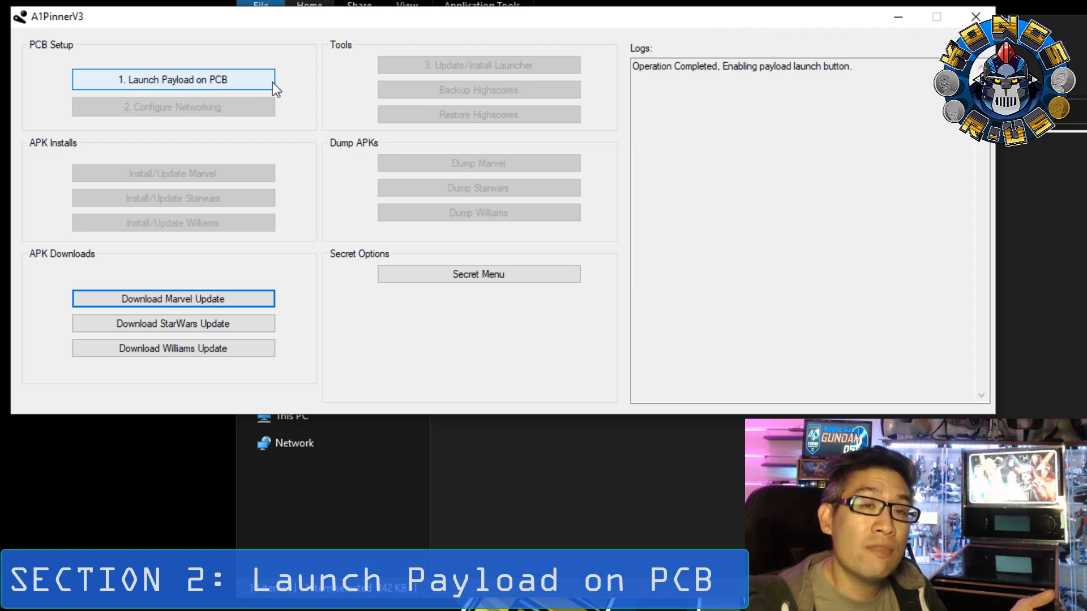
# - Launch the payload on the PCB, confirm the warning, and try to open the secret menu while it copies
pyautogui.click(175, 84)
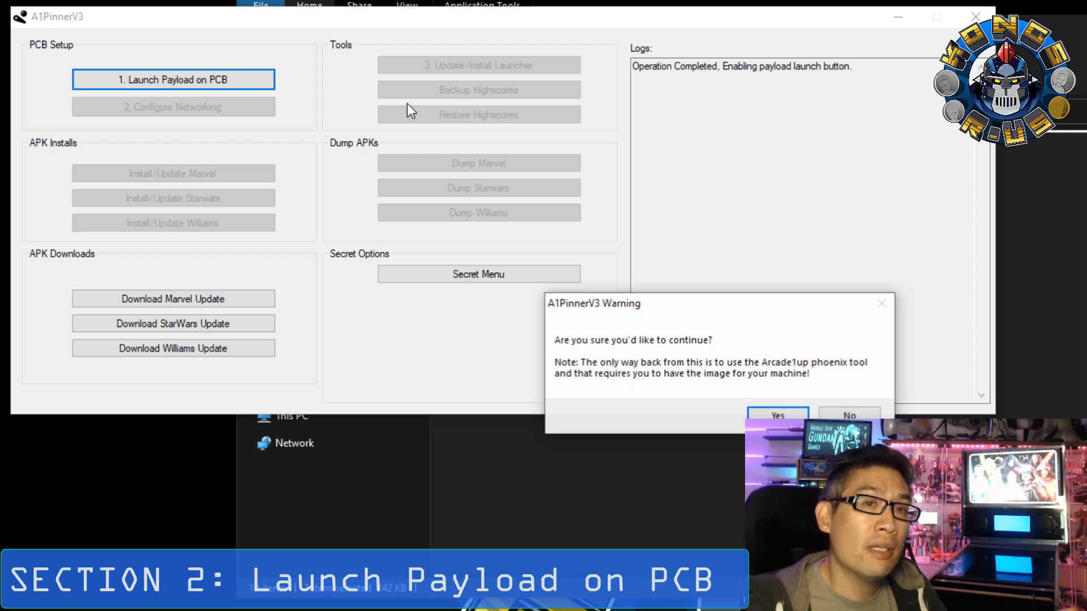
pyautogui.click(778, 412)
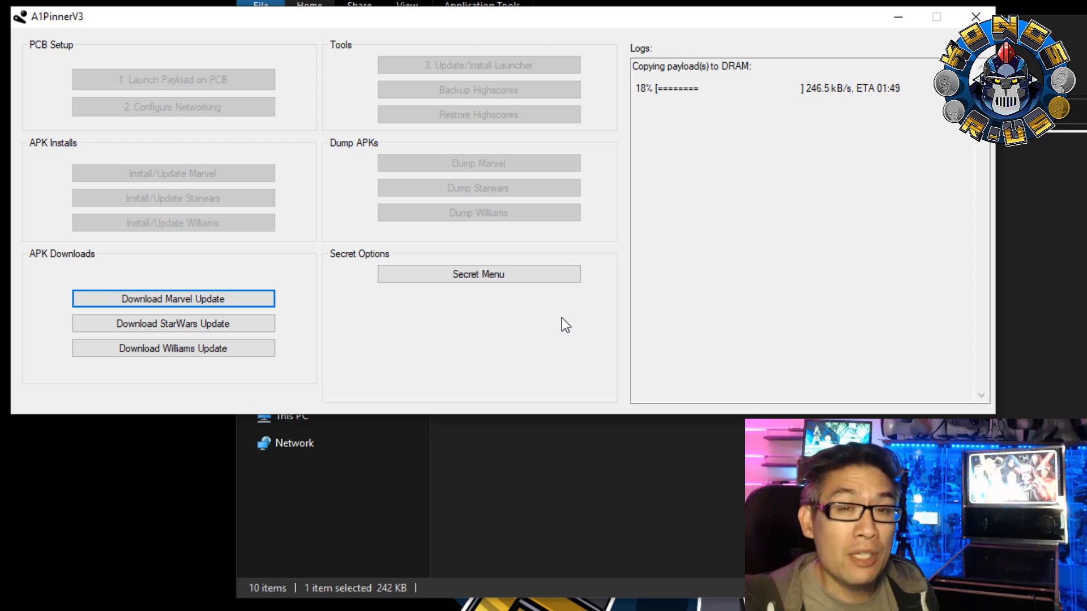
pyautogui.click(528, 275)
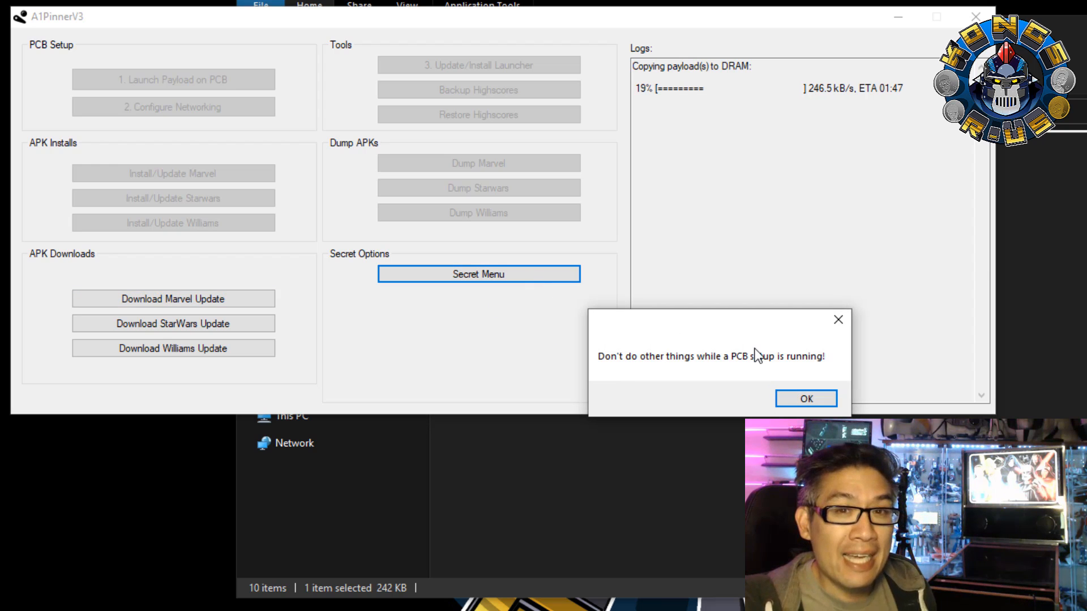
pyautogui.click(815, 401)
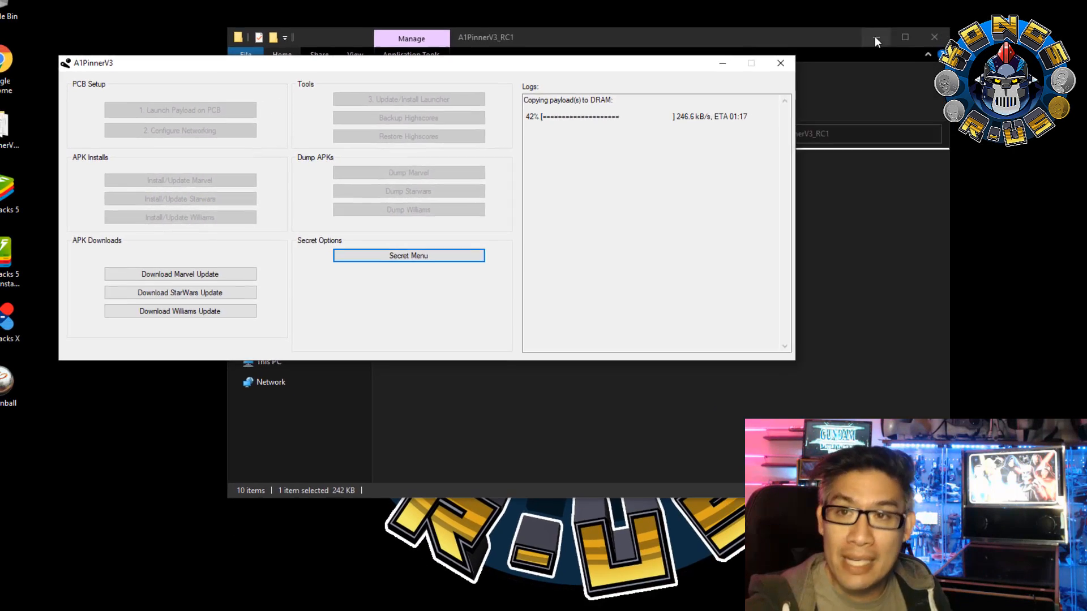
# - Minimise the A1PinnerV3_RC1 folder window, reposition the A1PinnerV3 window, and open the BlueStacks website from the Chrome search results
pyautogui.click(875, 38)
pyautogui.moveTo(589, 79); pyautogui.dragTo(709, 76)
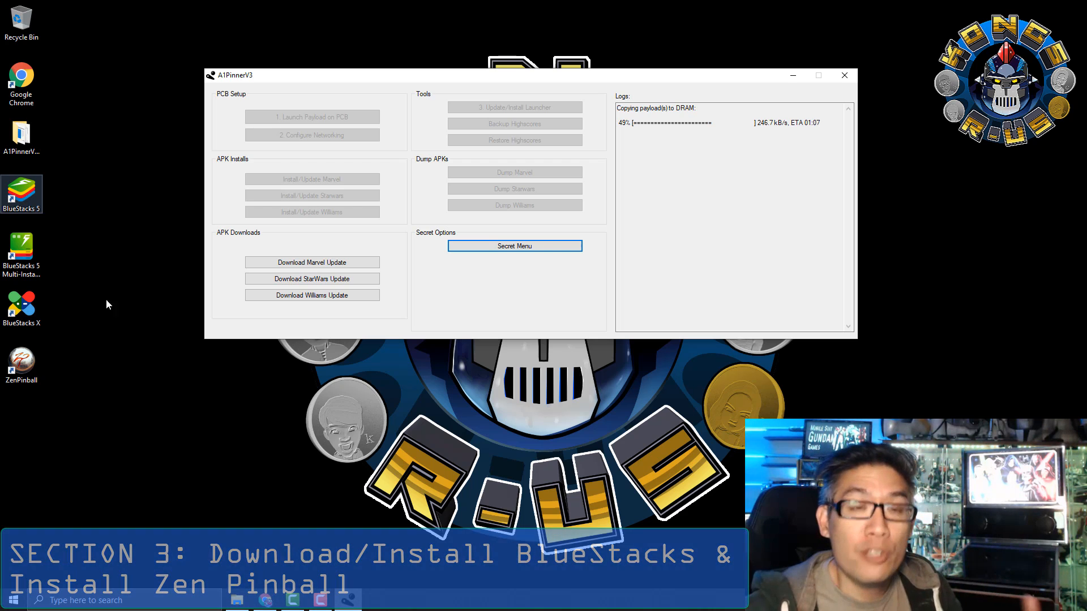
pyautogui.click(264, 602)
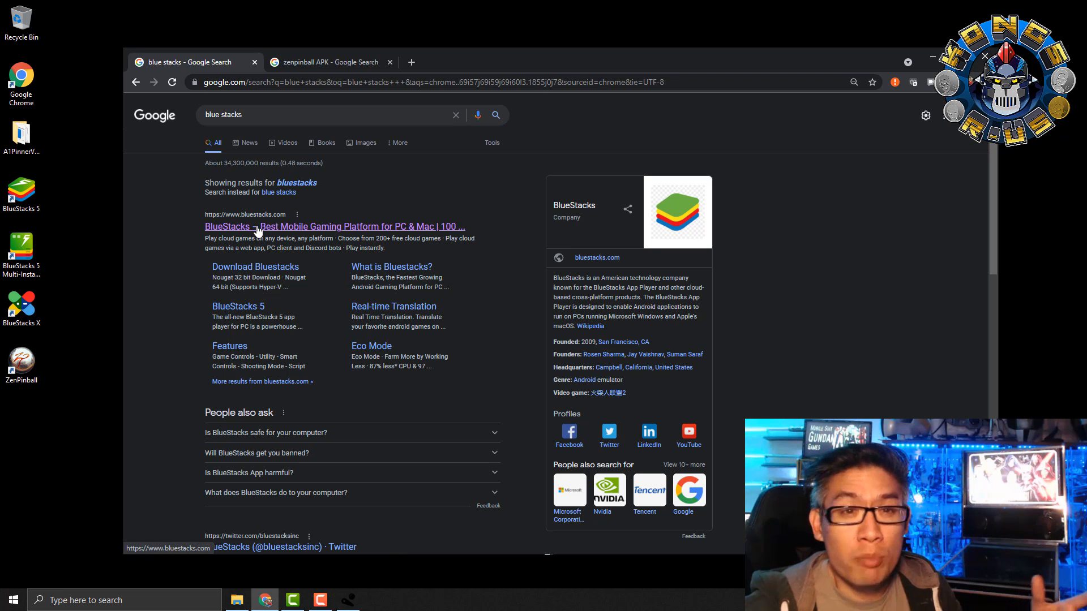
pyautogui.click(338, 230)
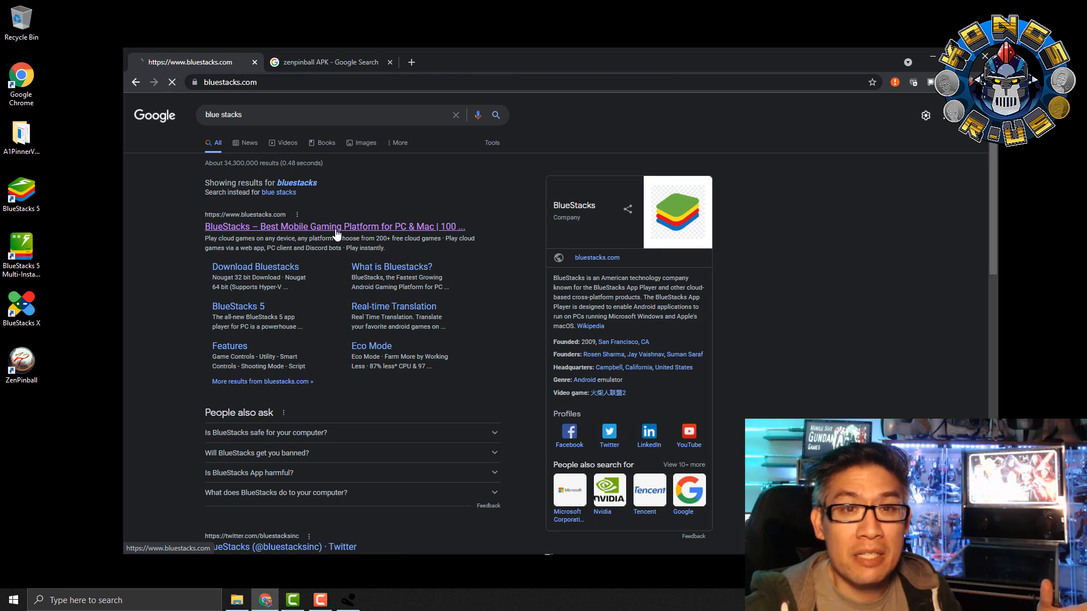
# - Start BlueStacks 5 and minimise the Chrome window behind it
pyautogui.doubleClick(22, 192)
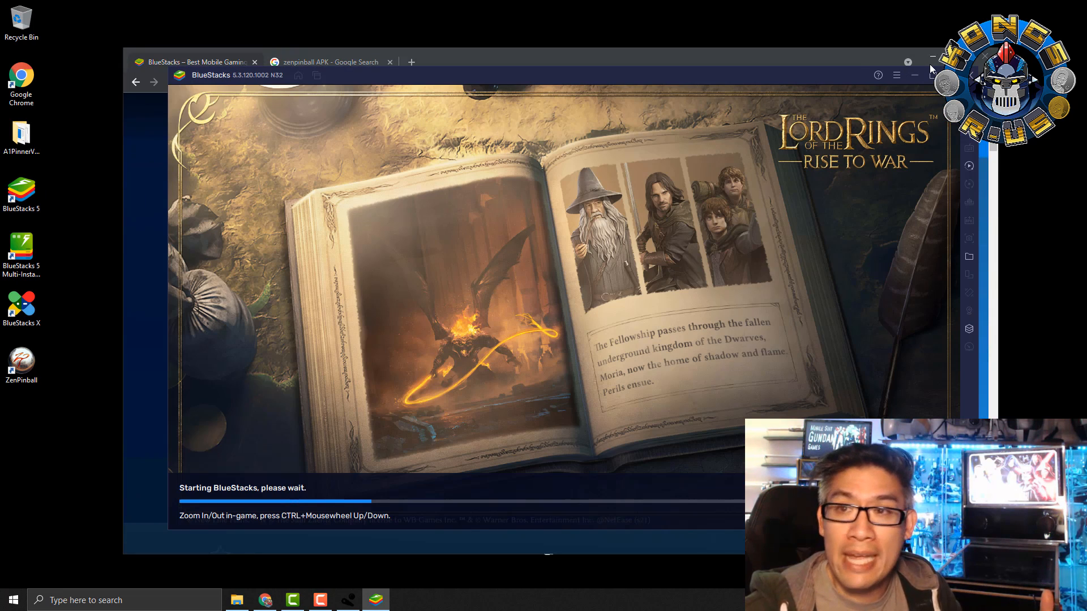
pyautogui.click(931, 57)
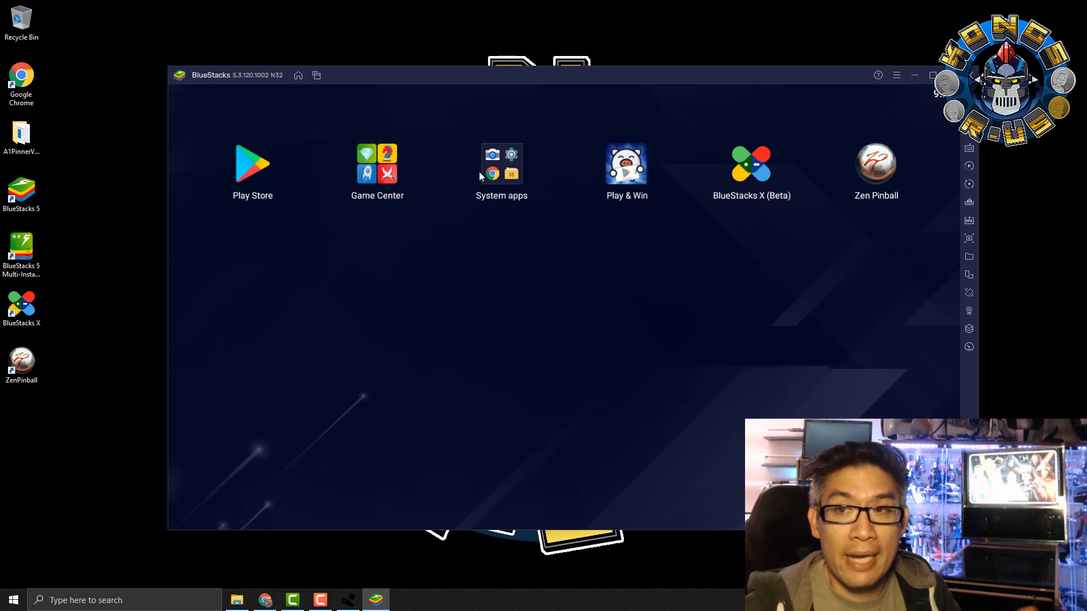
# - Search the Play Store for zen pinball and review the Zen Pinball listing by Zen Studios
pyautogui.click(247, 170)
pyautogui.click(506, 120)
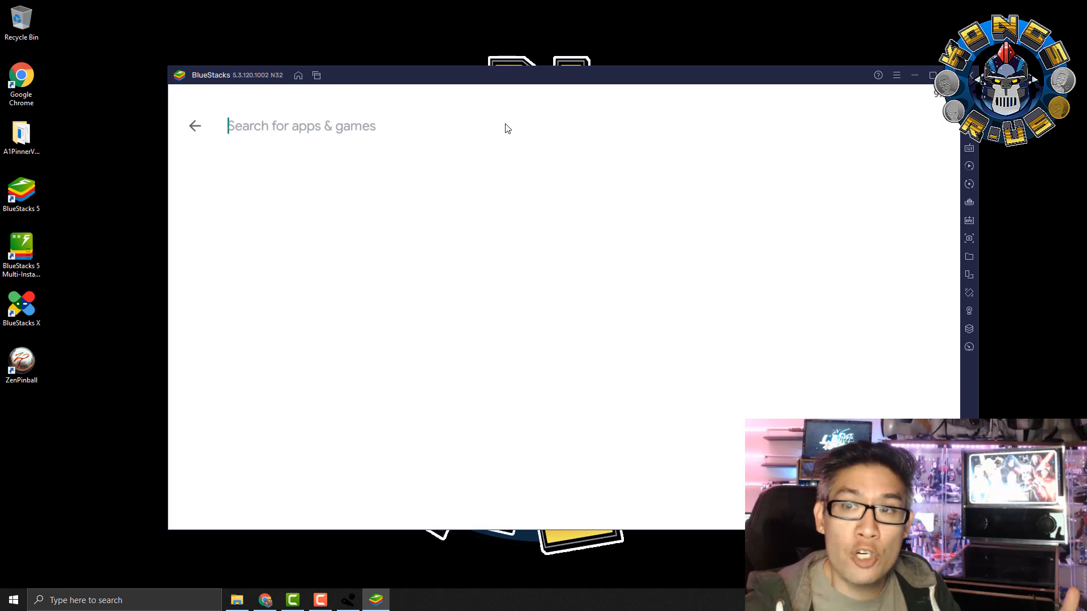
pyautogui.click(290, 177)
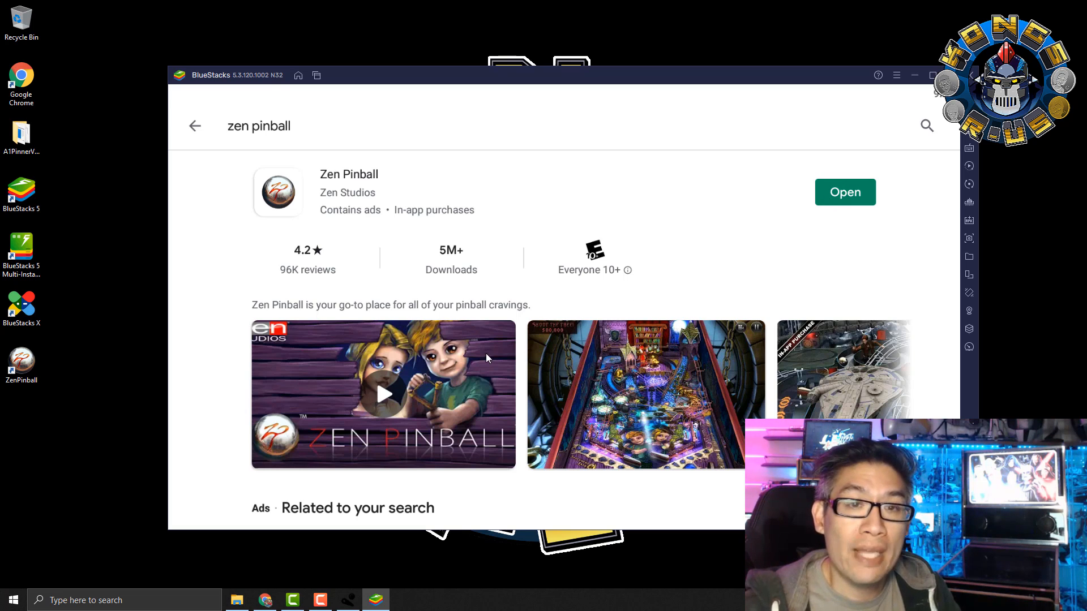
pyautogui.scroll(-2, 688, 276)
pyautogui.scroll(2, 670, 237)
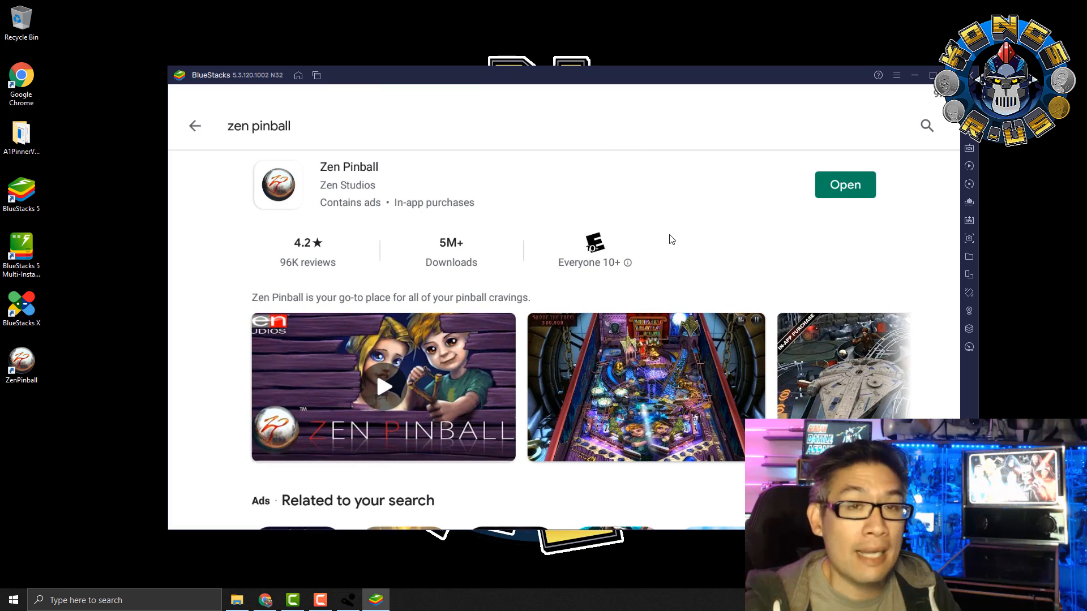
pyautogui.click(195, 126)
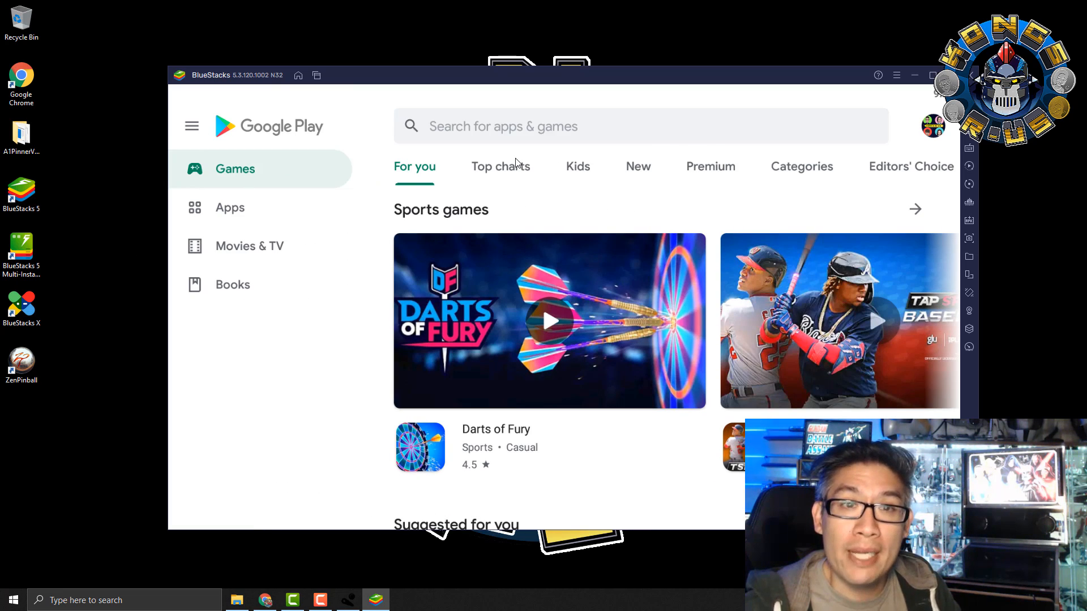
pyautogui.click(466, 128)
pyautogui.click(327, 184)
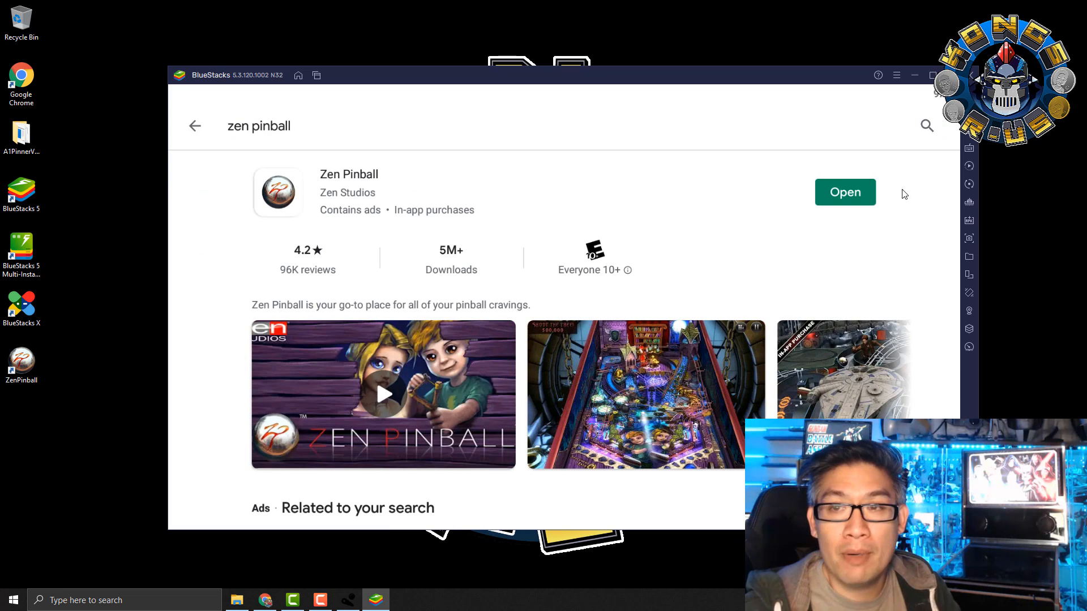
# - Launch Zen Pinball and sign in with the existing Google account
pyautogui.click(864, 199)
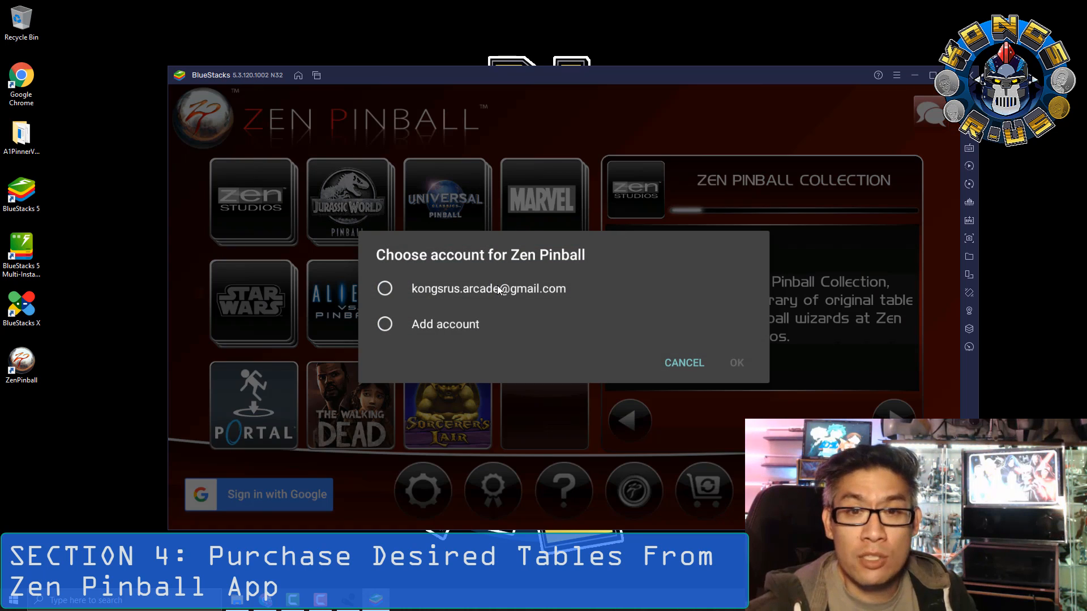
pyautogui.click(498, 289)
pyautogui.click(737, 363)
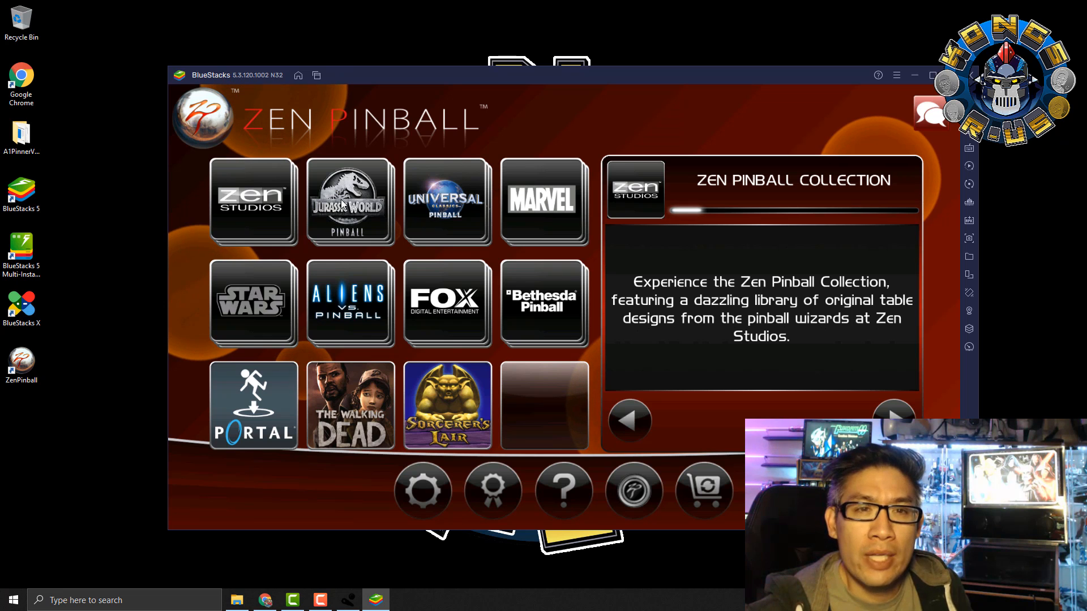
# - Look through the tables in the Zen Studios collection and return to the collection overview
pyautogui.click(264, 209)
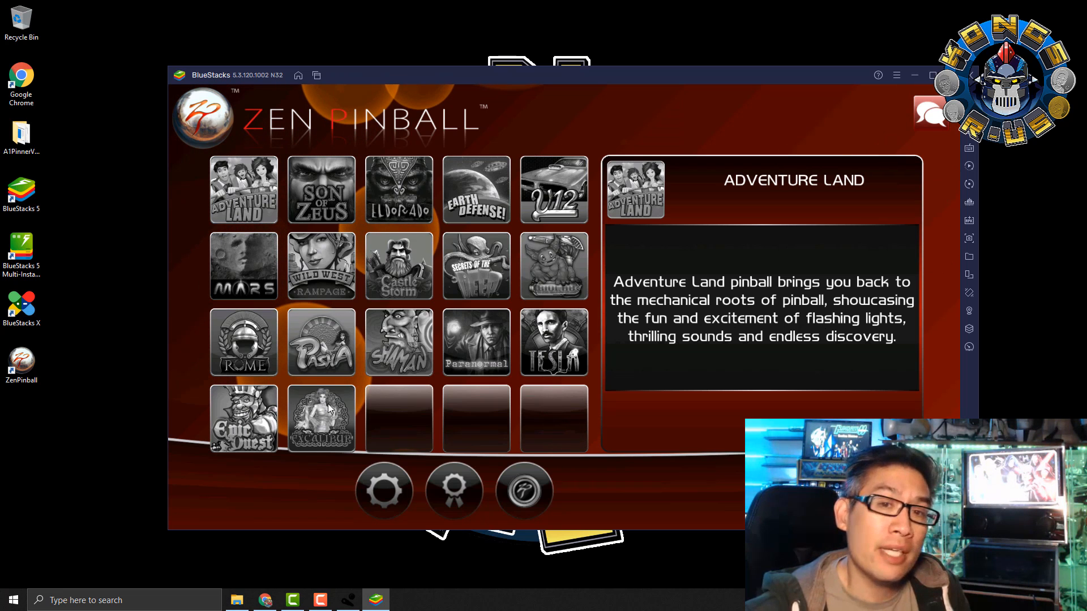
pyautogui.click(912, 492)
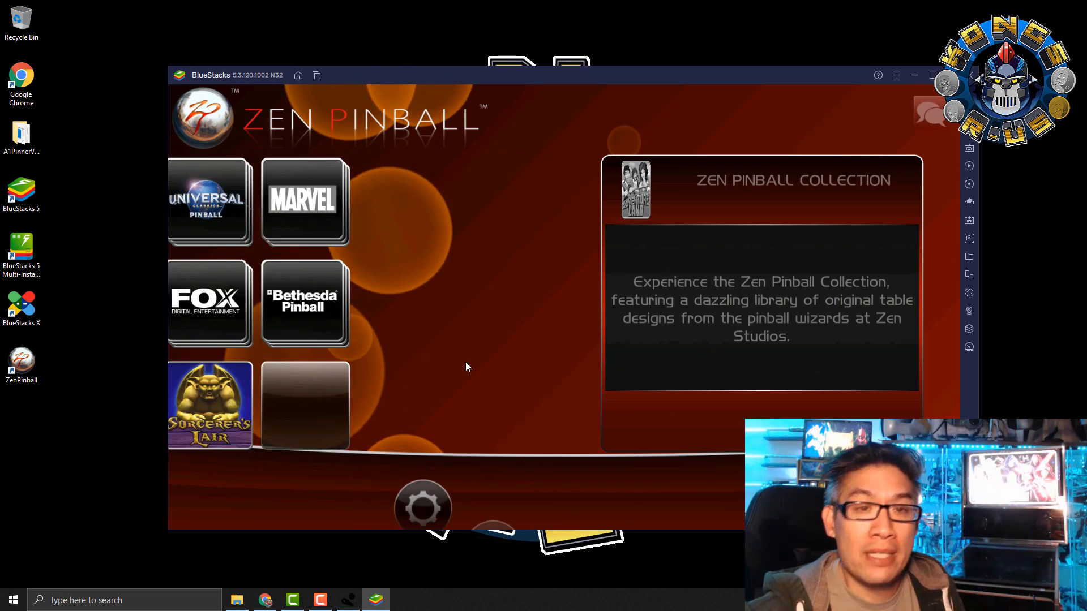
# - Buy the Star Wars Pinball: Droids table from the Star Wars collection, download its data, and return to the table list
pyautogui.click(283, 306)
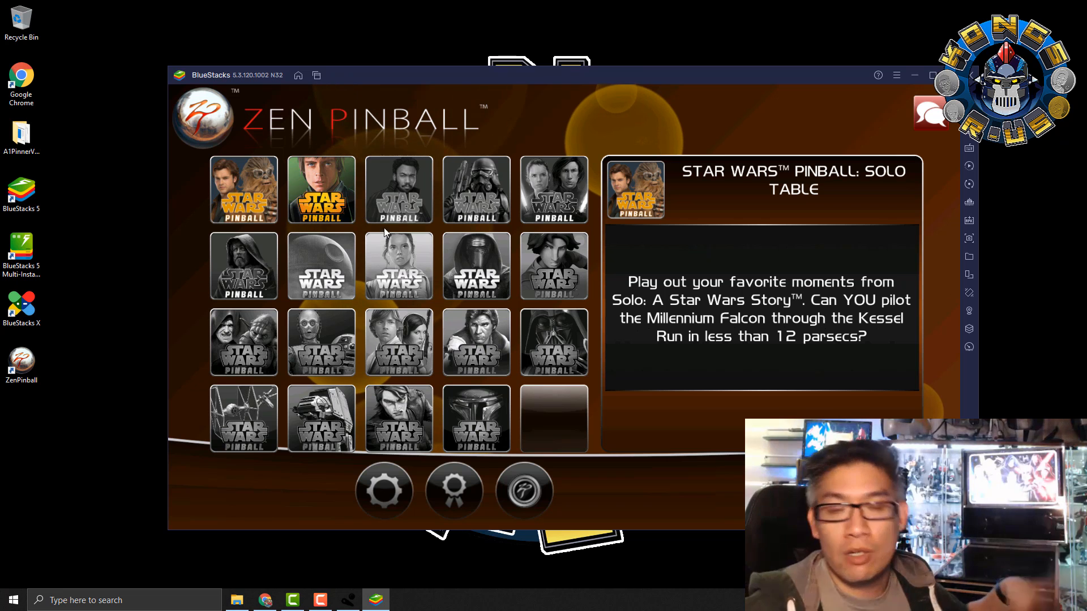
pyautogui.click(320, 342)
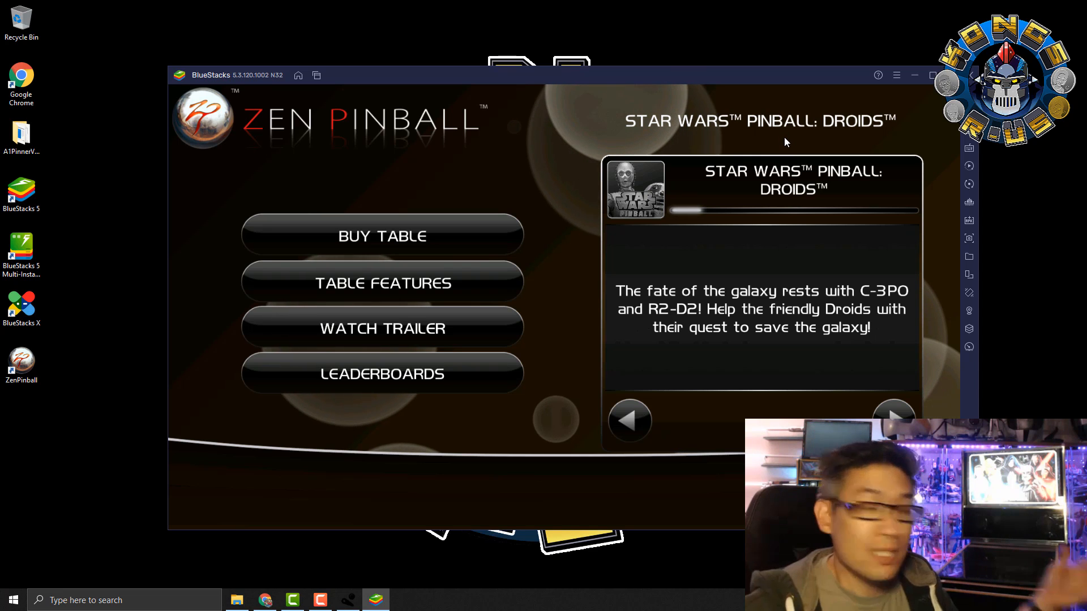
pyautogui.click(374, 236)
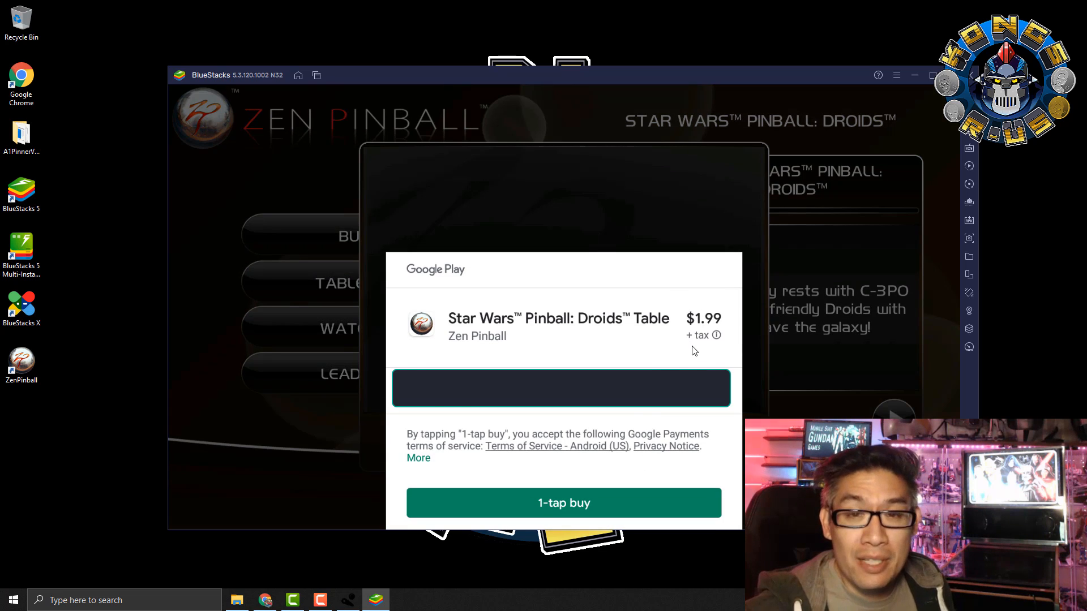
pyautogui.click(568, 501)
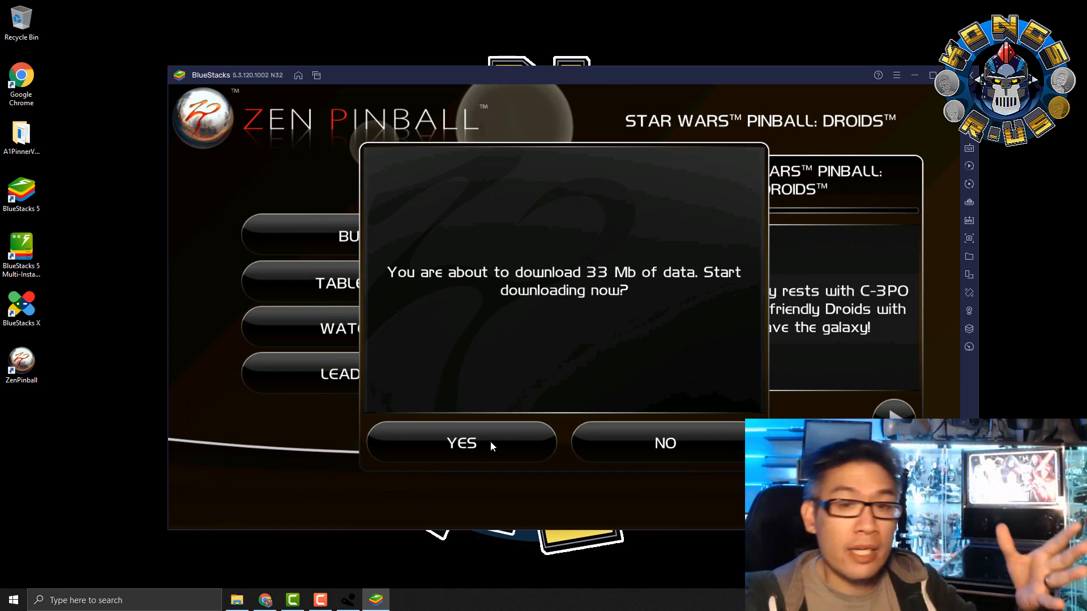
pyautogui.click(491, 447)
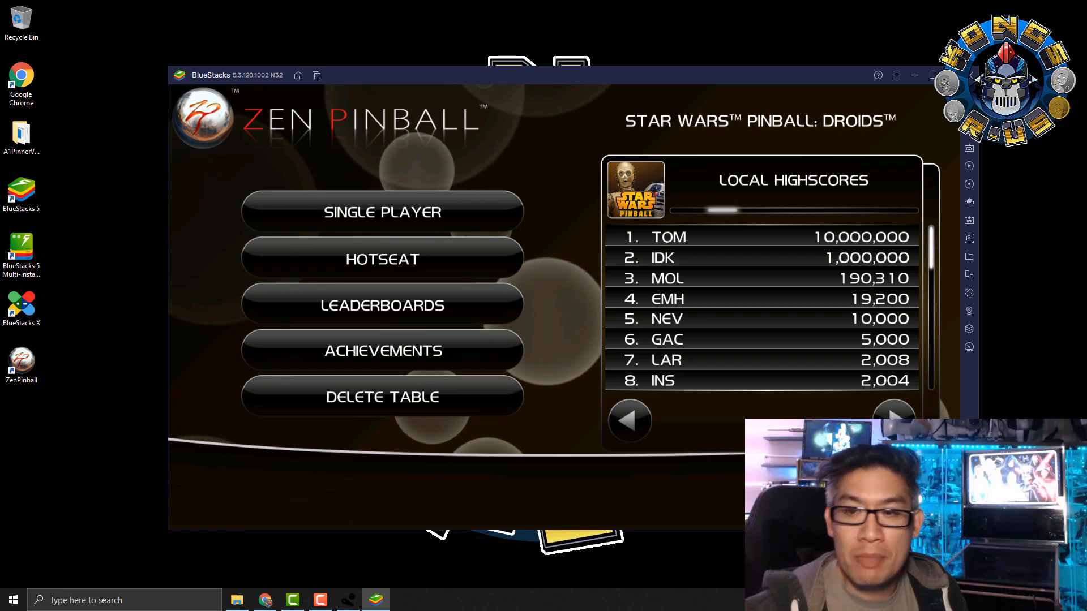
pyautogui.click(918, 492)
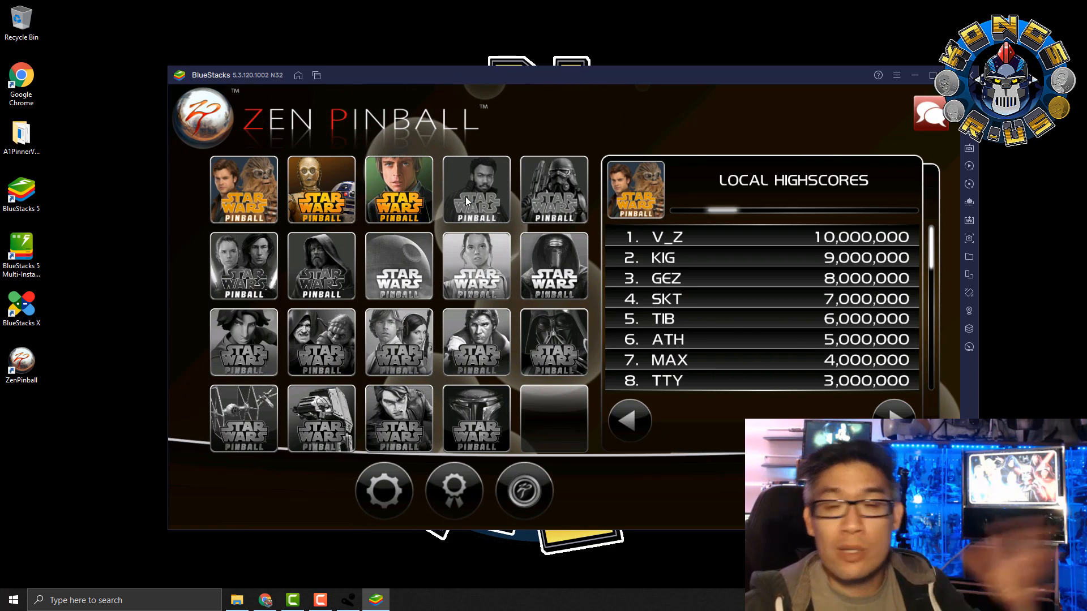
# - Browse the tables in the Aliens vs. Pinball, Universal Classics and Marvel collections, ending at the collection overview
pyautogui.click(399, 193)
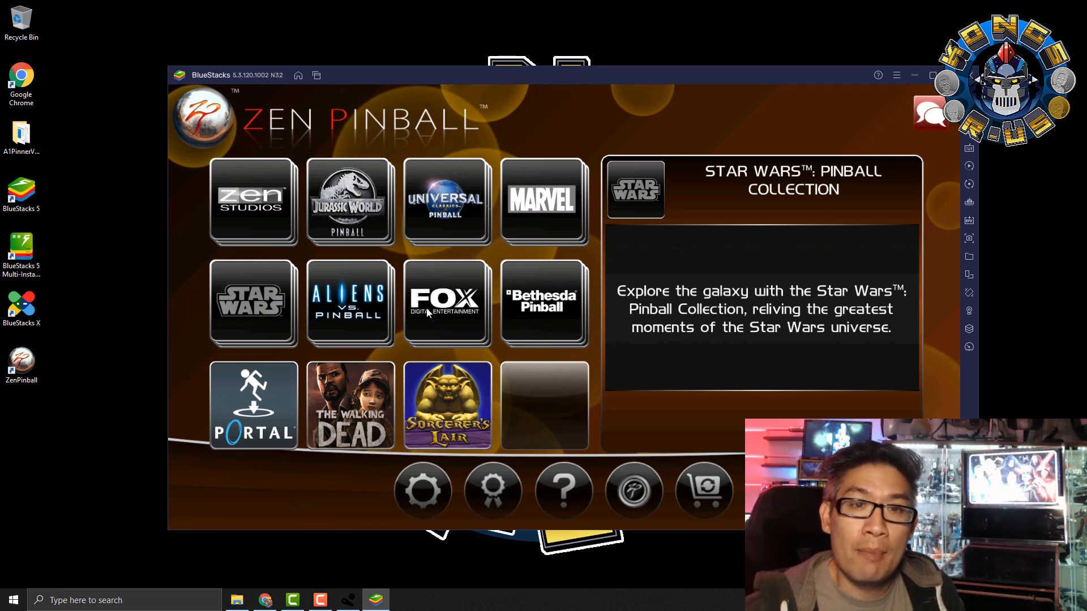
pyautogui.click(377, 323)
pyautogui.press('Escape')
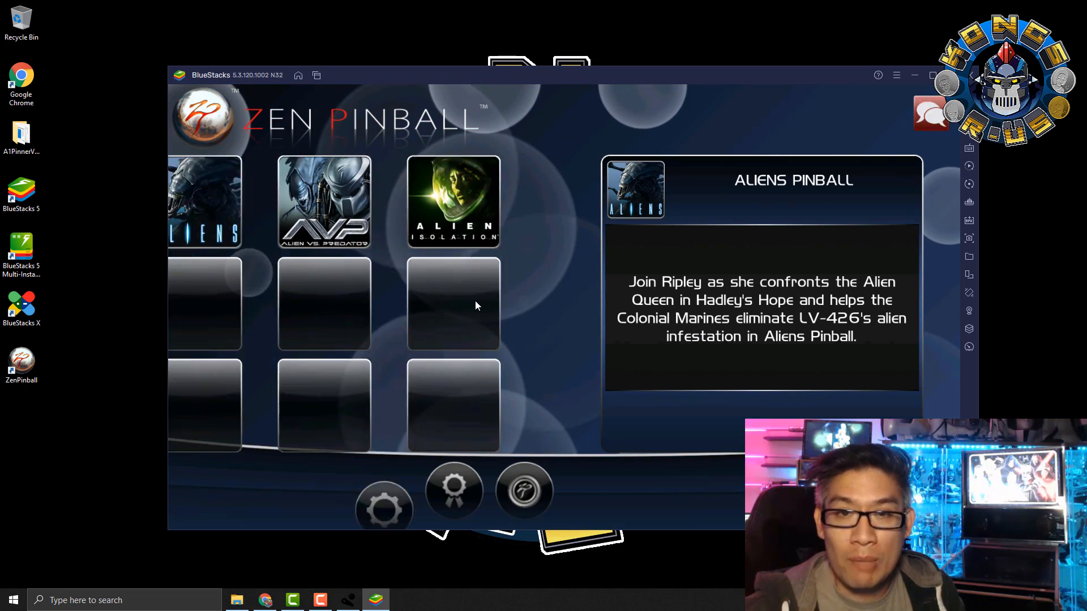
pyautogui.click(432, 206)
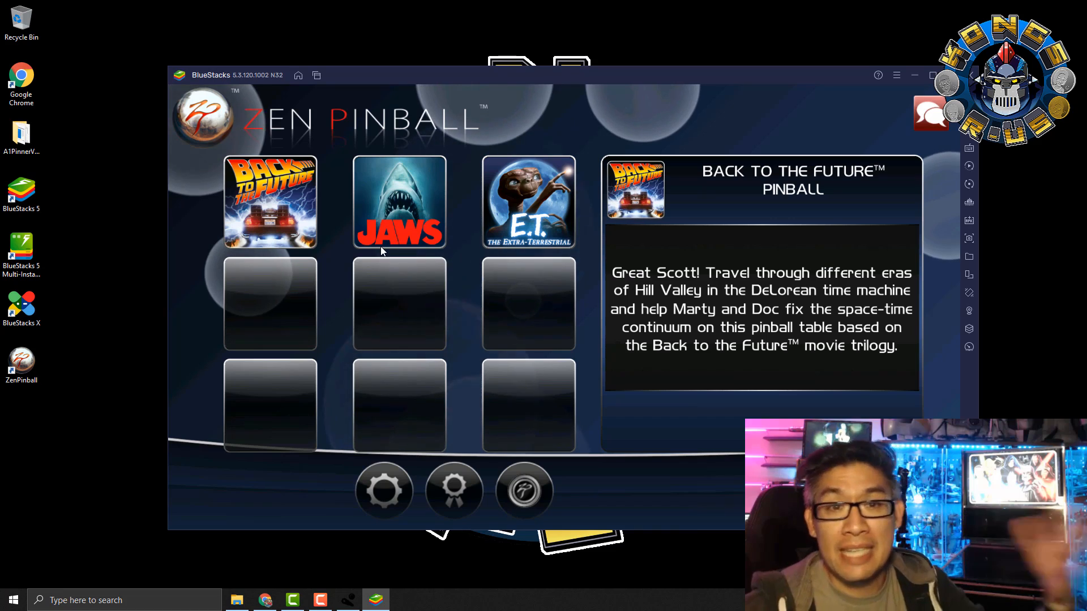
pyautogui.press('Escape')
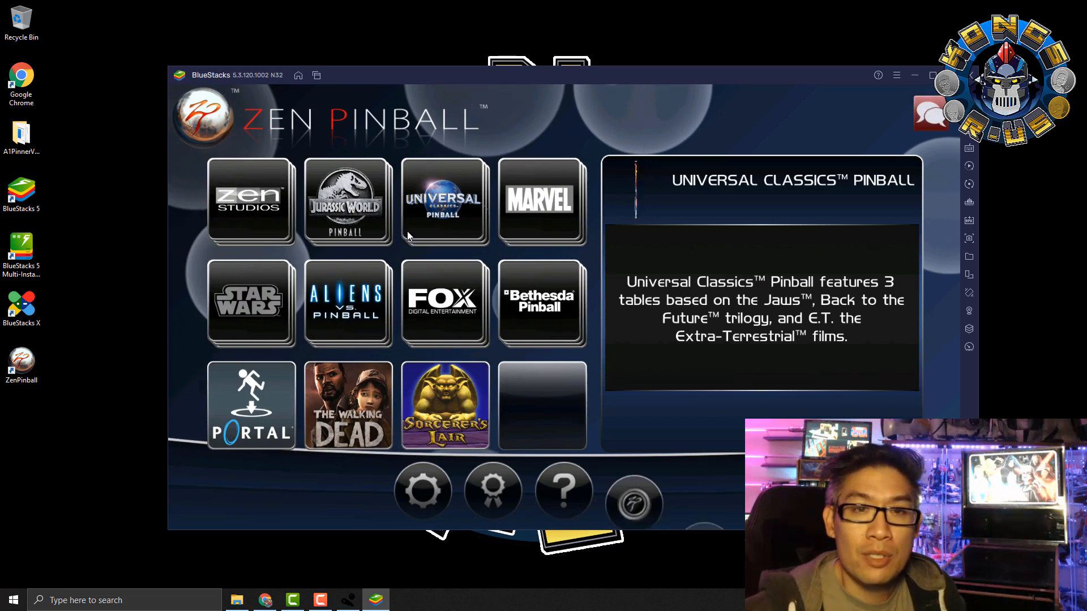
pyautogui.click(541, 198)
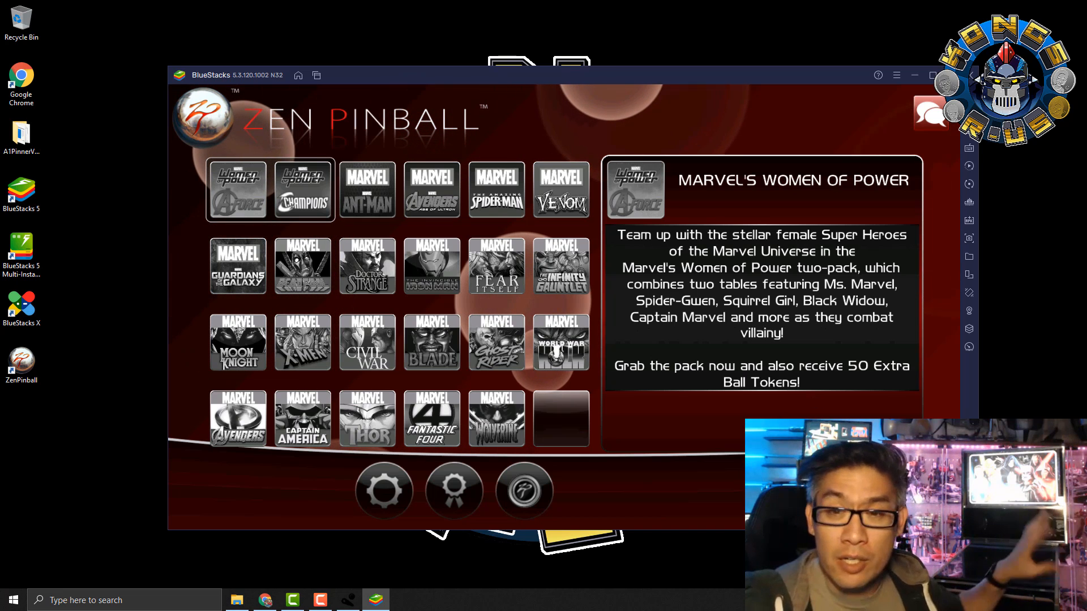
pyautogui.click(894, 490)
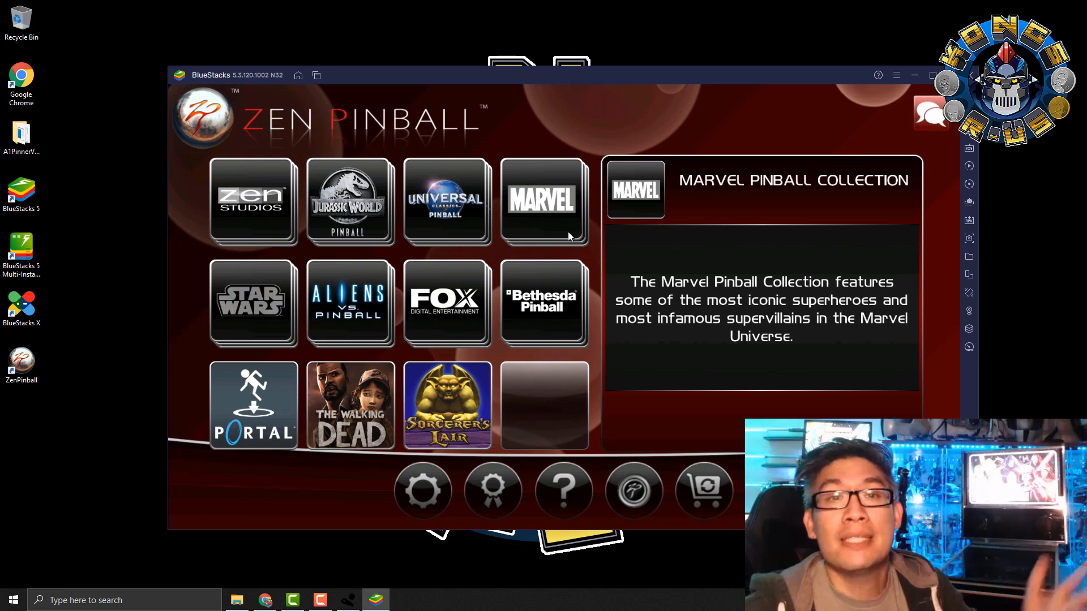
# - Reposition the BlueStacks window and exit BlueStacks, confirming the closure
pyautogui.moveTo(814, 76); pyautogui.dragTo(788, 71)
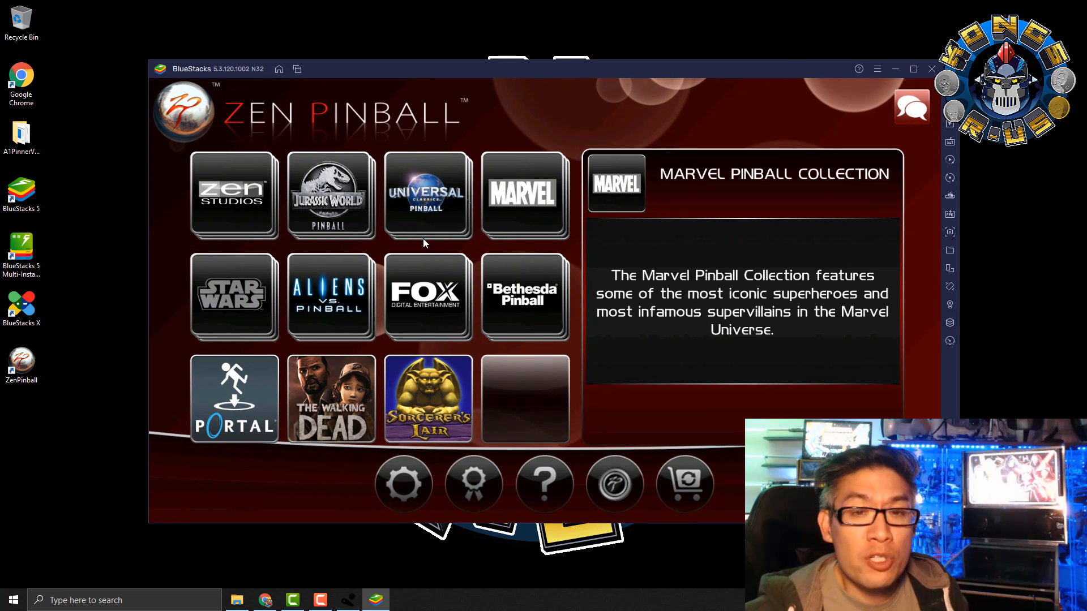
pyautogui.click(932, 69)
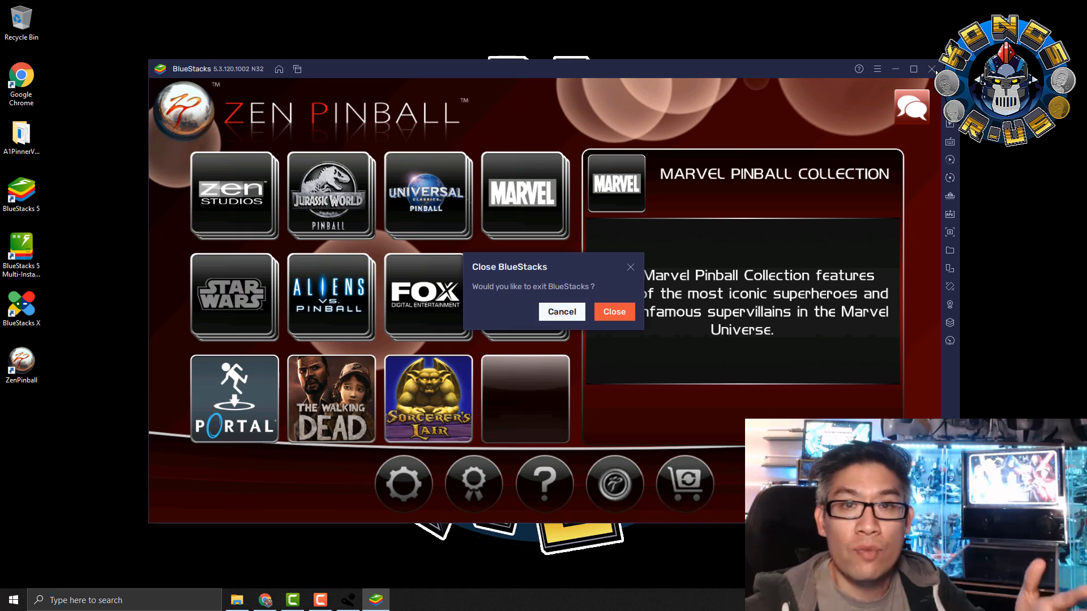
pyautogui.click(611, 317)
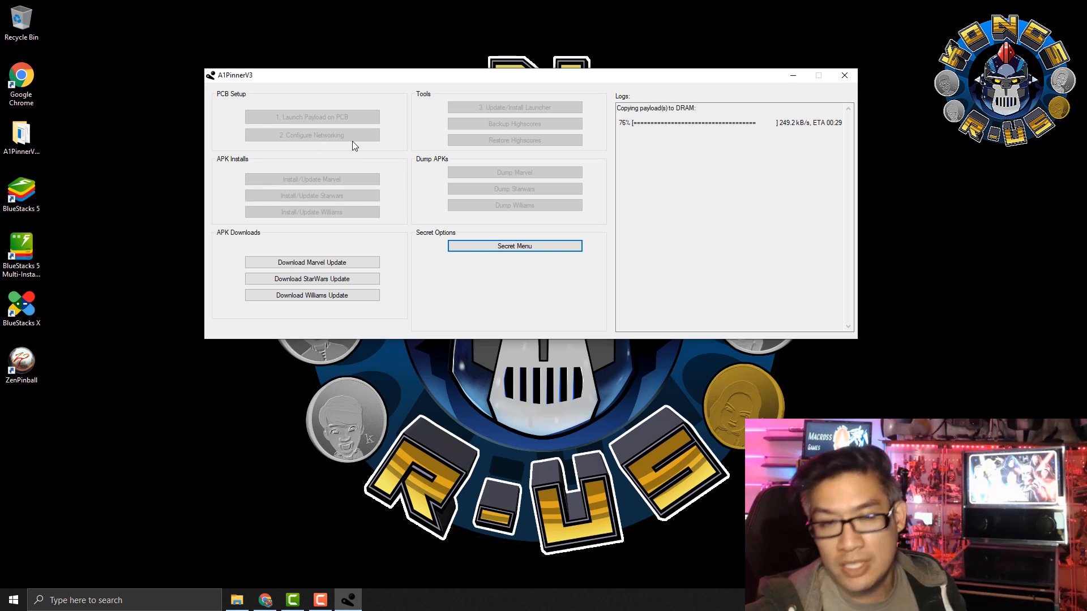
# - Start BlueStacks 5 and open sdcard/Android/data/com.zenstudios.ZenPinball/files in the Media Manager system app
pyautogui.doubleClick(23, 193)
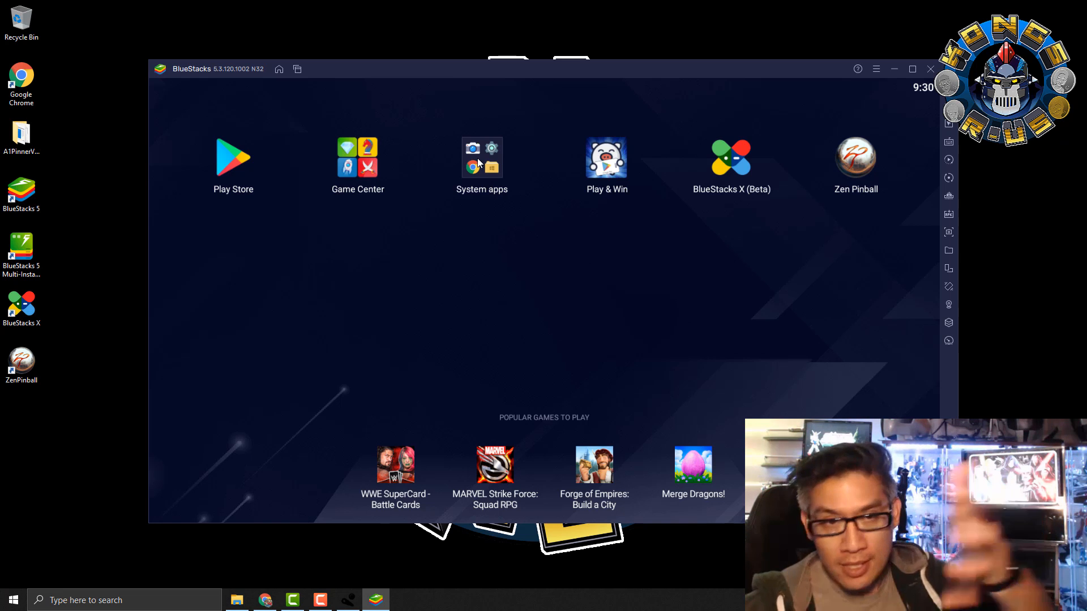
pyautogui.click(478, 158)
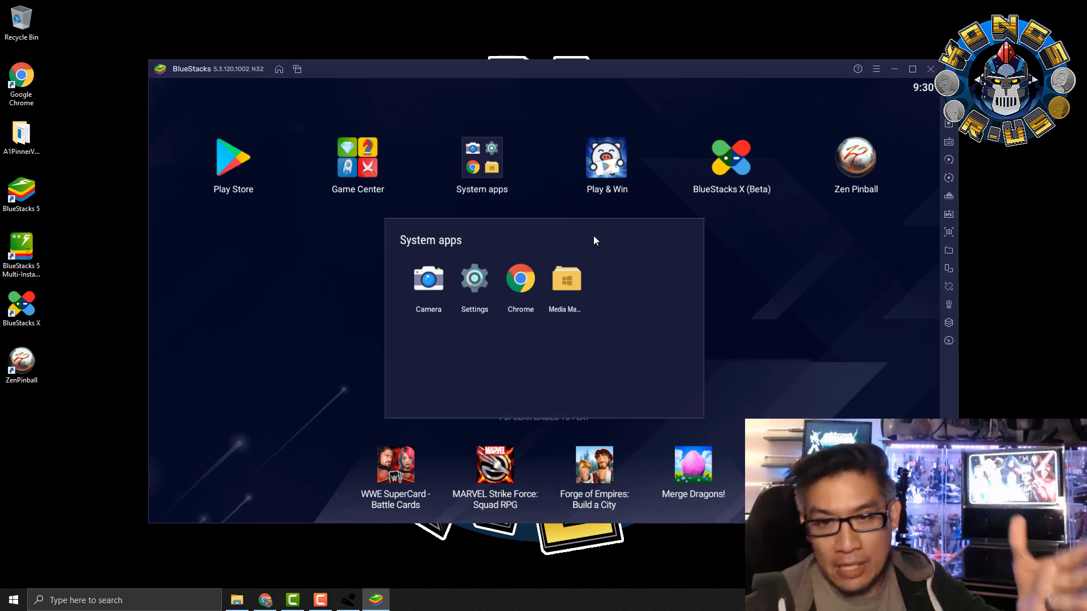
pyautogui.click(558, 272)
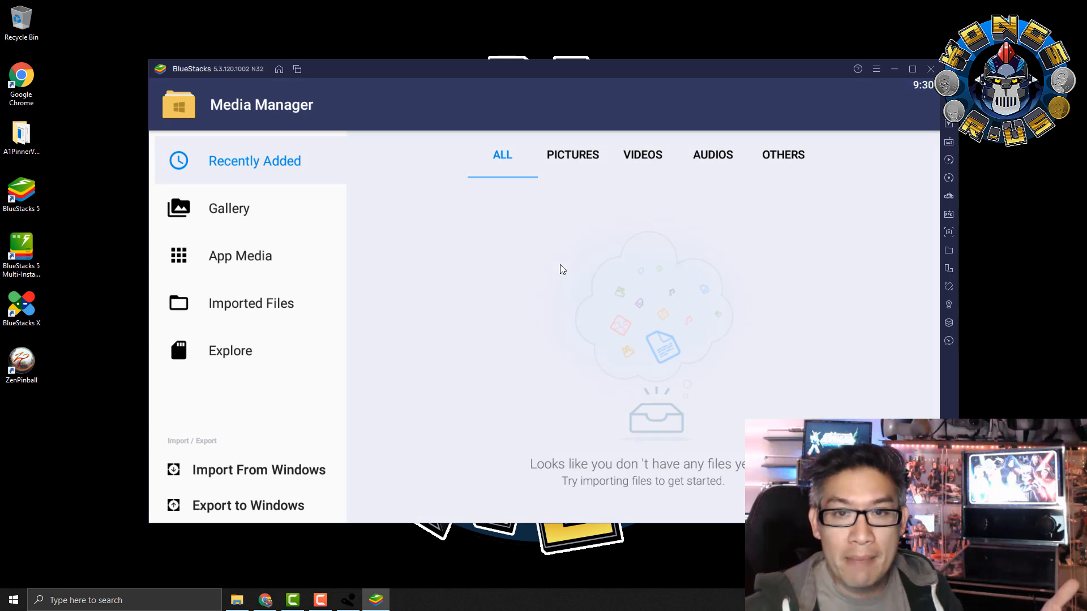
pyautogui.click(230, 360)
pyautogui.click(408, 245)
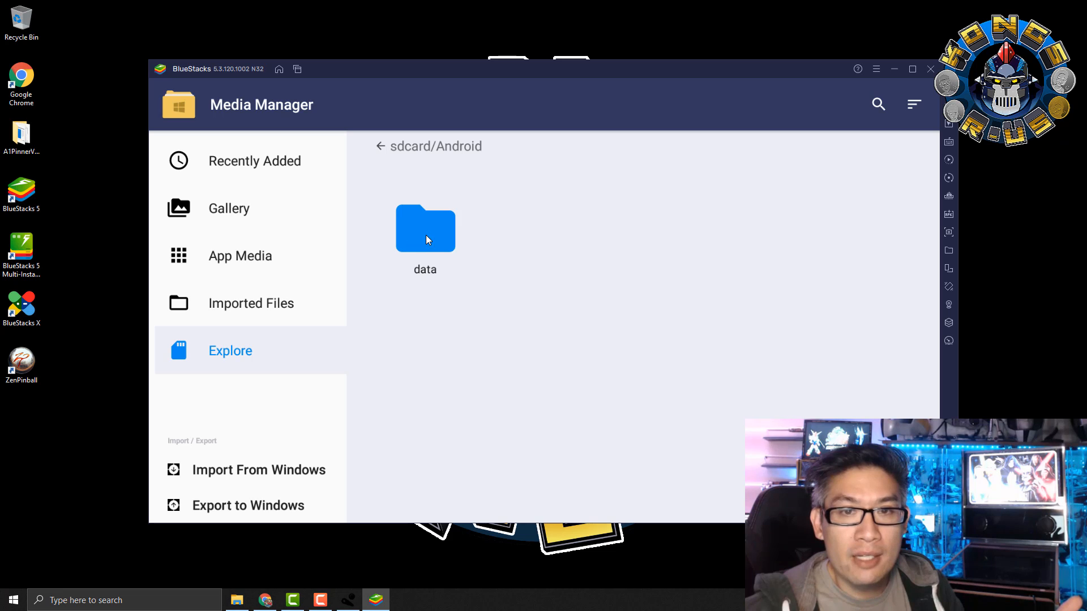
pyautogui.click(430, 237)
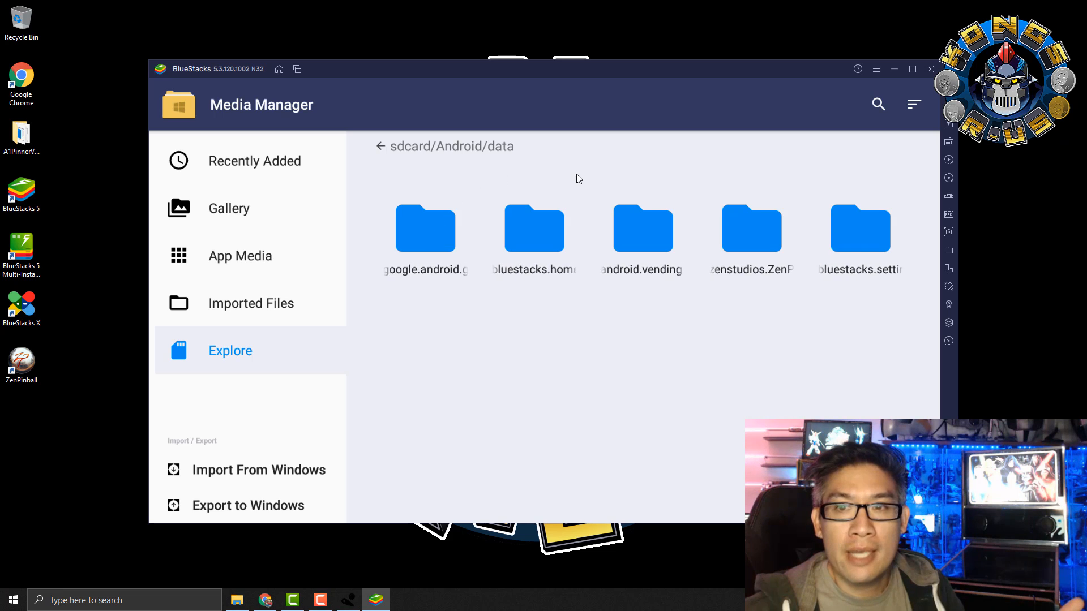
pyautogui.click(762, 228)
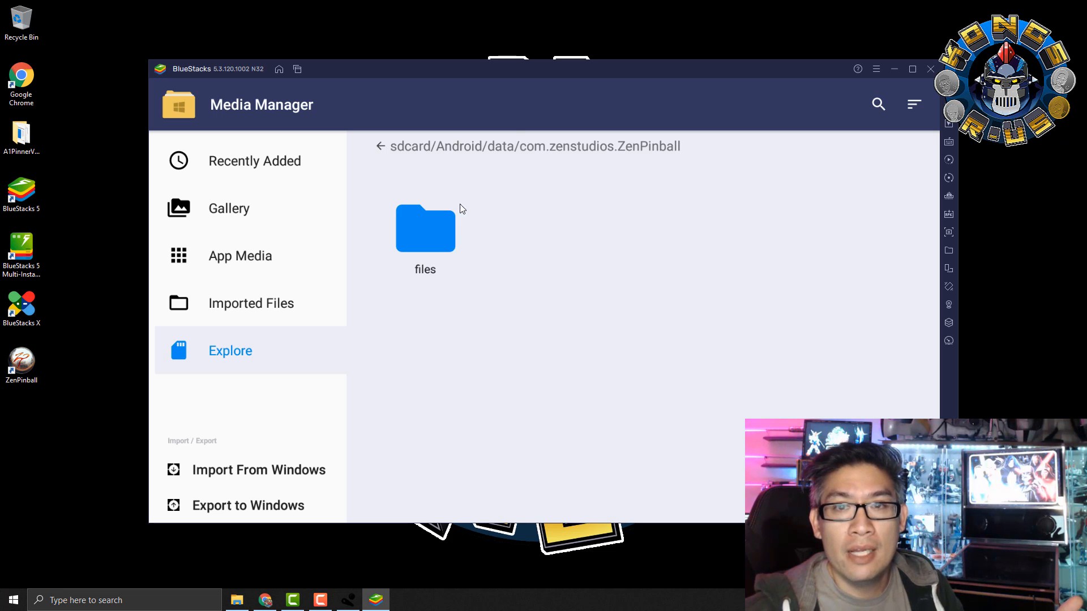
pyautogui.click(419, 228)
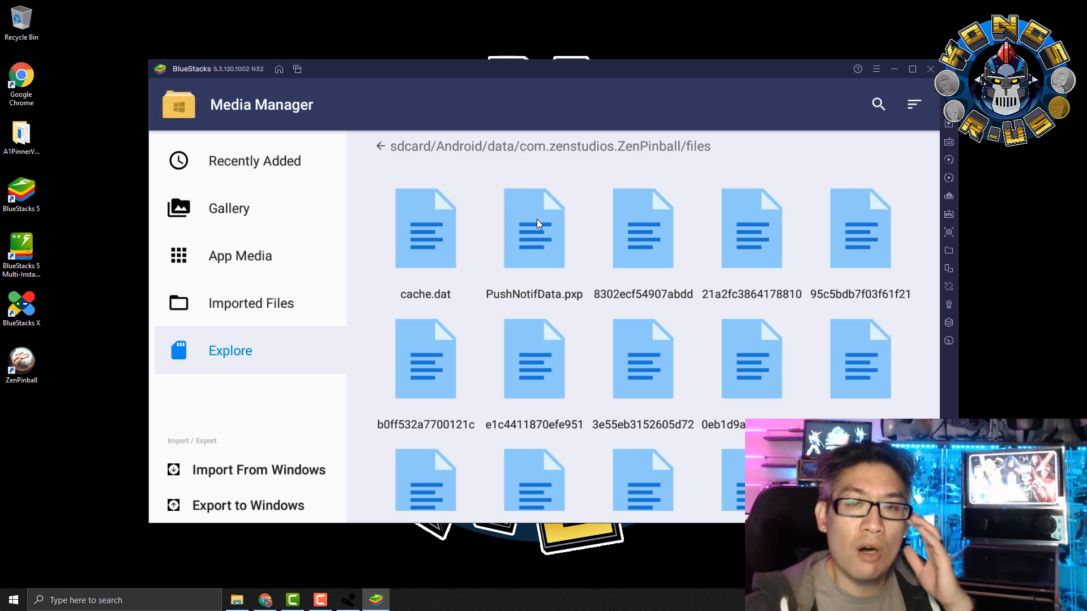
# - Select all selectable files with long hexadecimal names, leaving out cache.dat, PushNotifData.pxp, Misc.dat, and the SystemConfig and GameState cache files
pyautogui.scroll(-2, 651, 276)
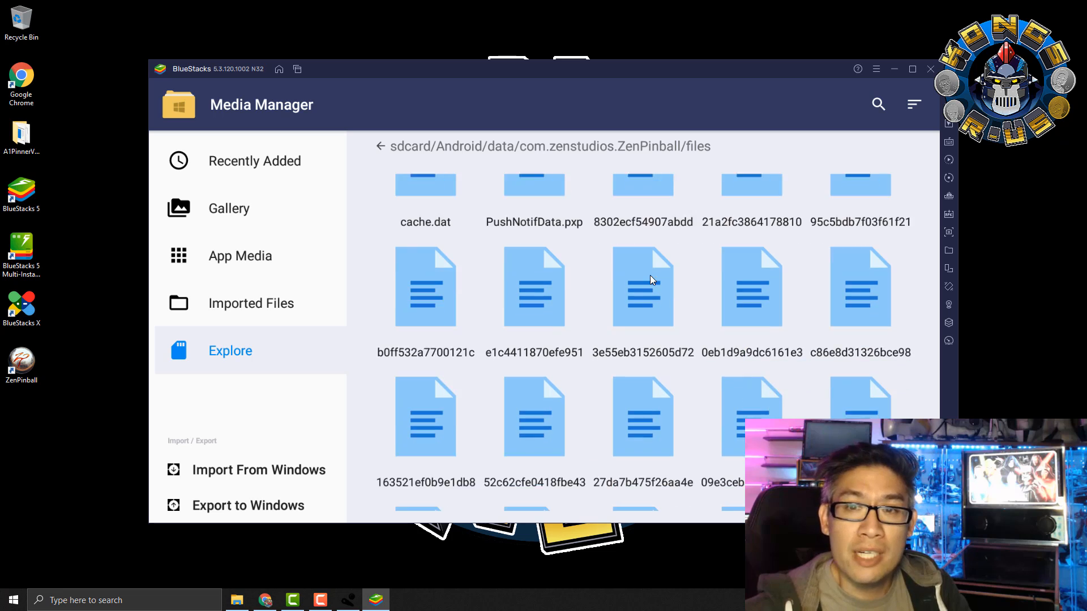
pyautogui.scroll(2, 651, 276)
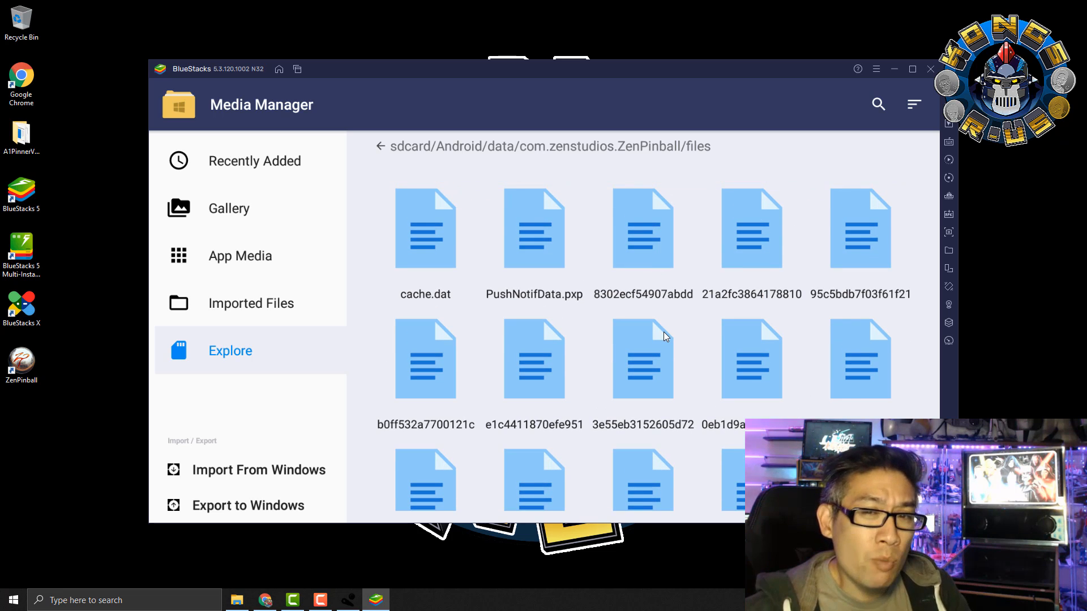
pyautogui.scroll(-5, 661, 338)
pyautogui.scroll(5, 661, 340)
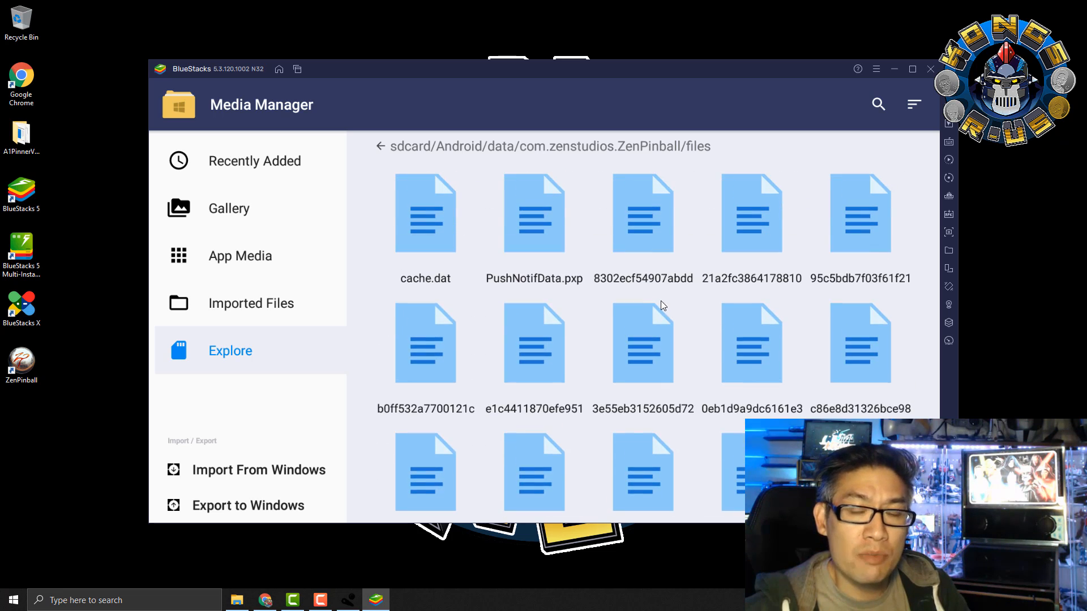
pyautogui.scroll(1, 648, 270)
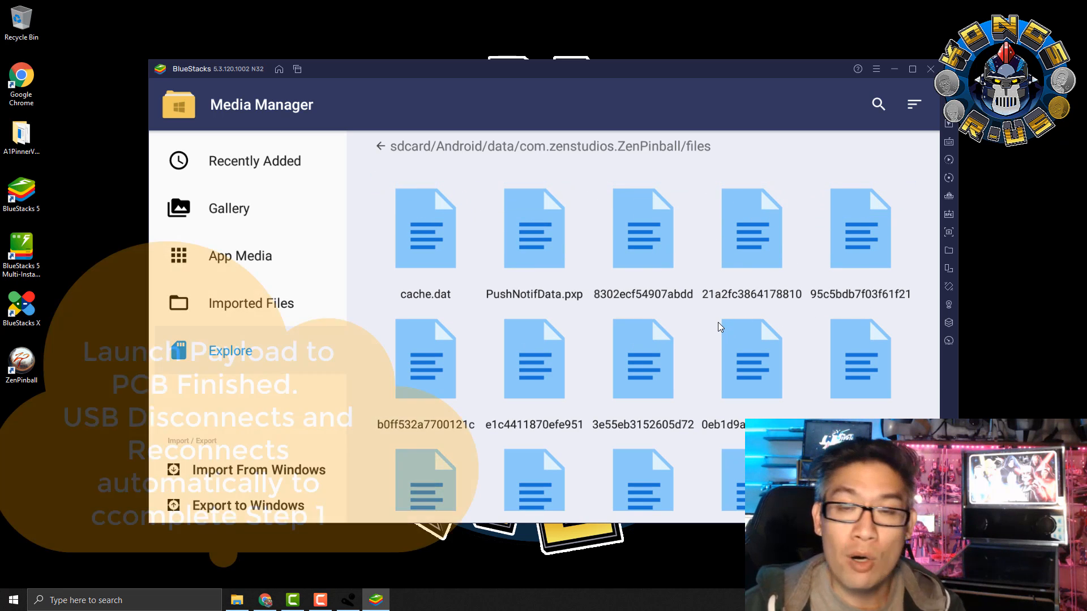
pyautogui.click(645, 236)
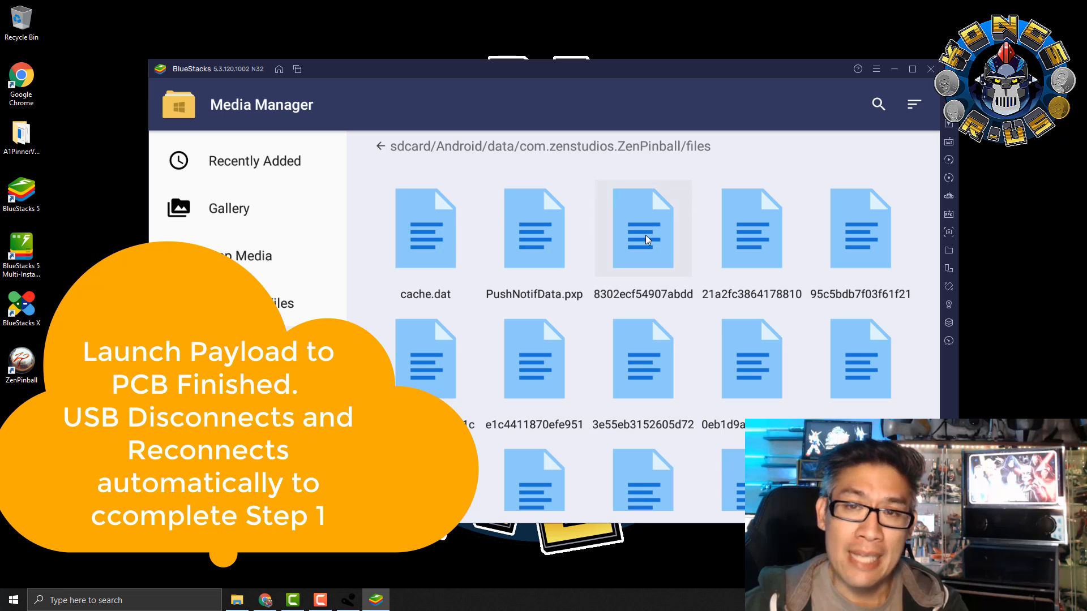
pyautogui.click(761, 228)
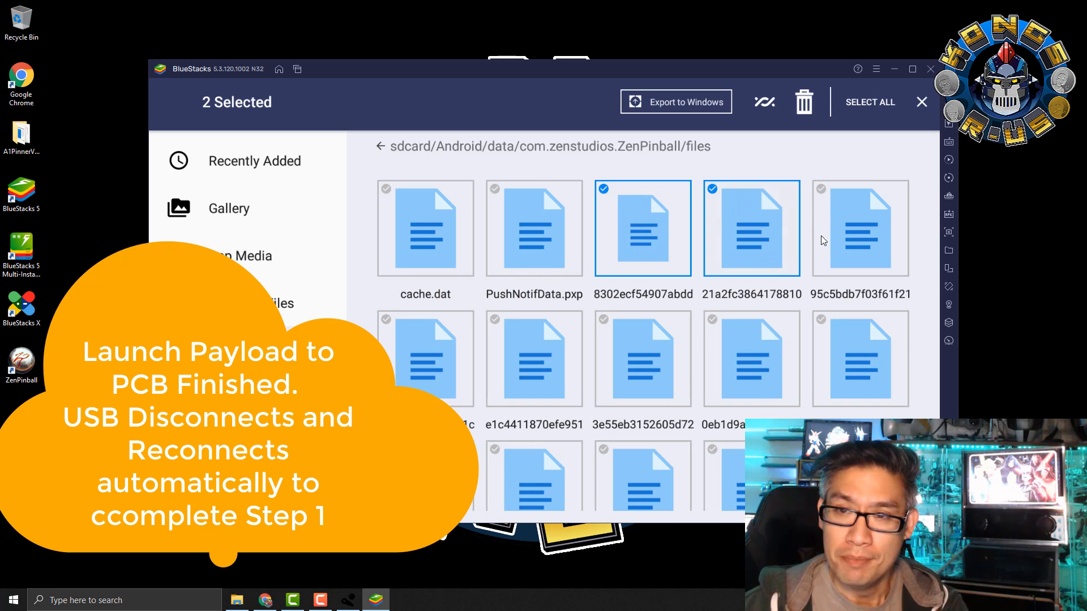
pyautogui.click(821, 235)
pyautogui.click(455, 345)
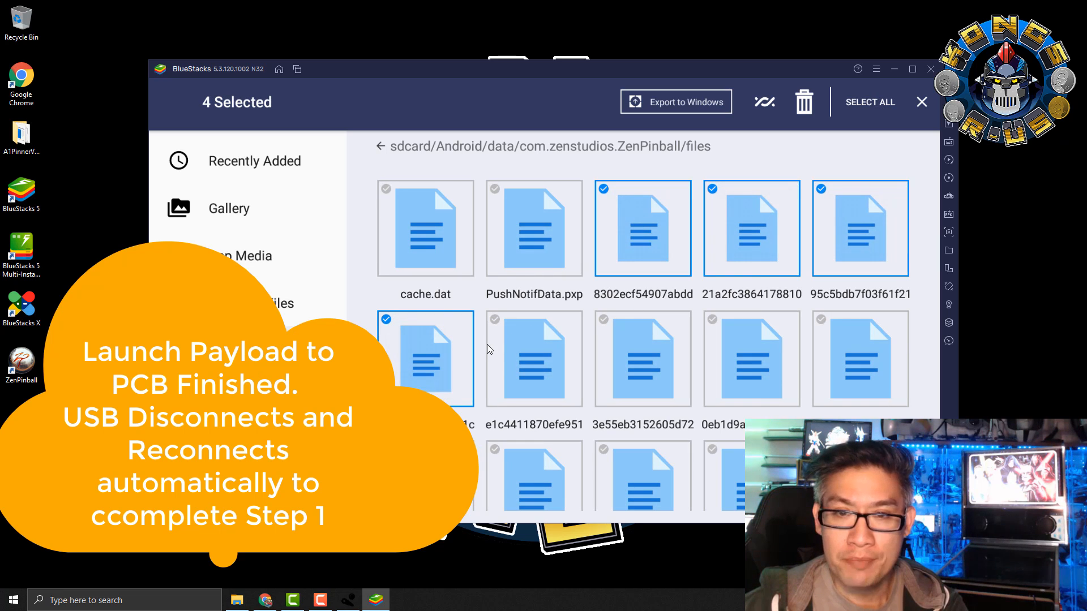
pyautogui.click(518, 348)
pyautogui.click(660, 355)
pyautogui.click(759, 362)
pyautogui.click(857, 363)
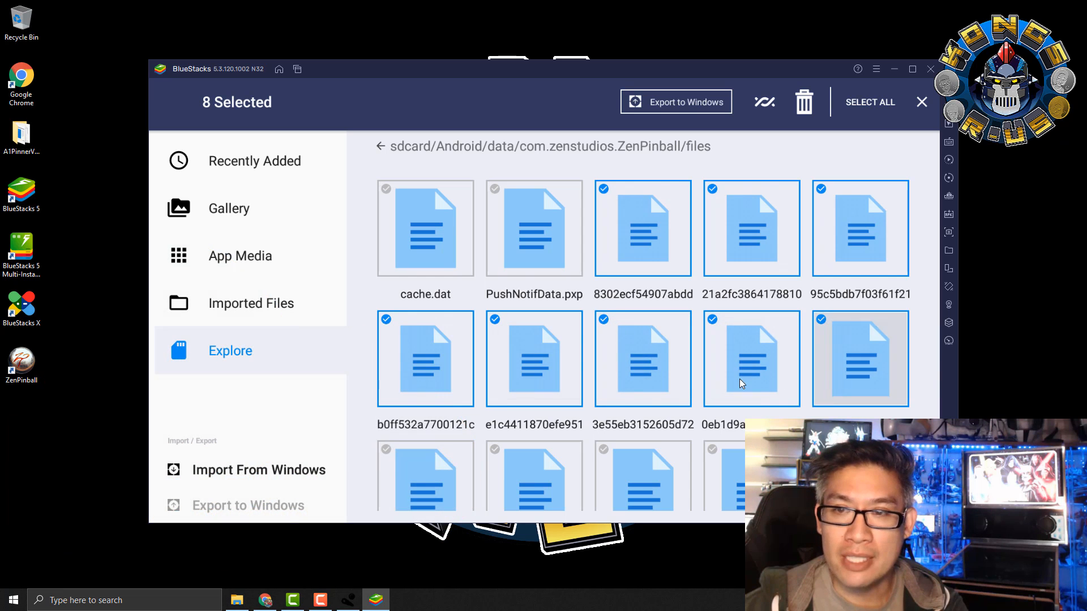
pyautogui.scroll(-3, 653, 368)
pyautogui.click(437, 342)
pyautogui.click(535, 332)
pyautogui.click(643, 331)
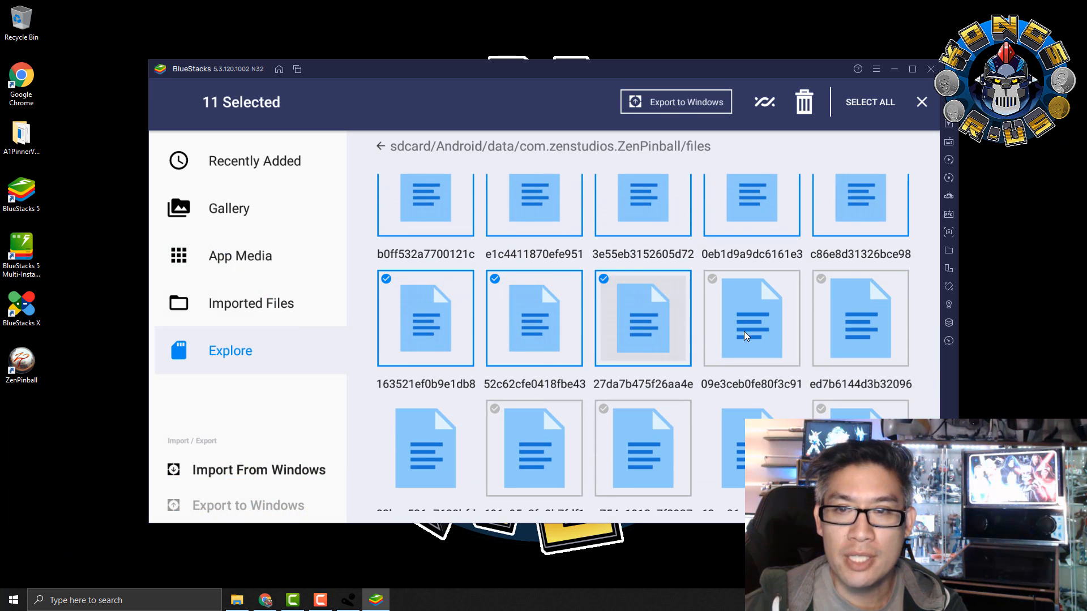
pyautogui.click(752, 331)
pyautogui.click(860, 331)
pyautogui.scroll(-3, 630, 396)
pyautogui.click(548, 308)
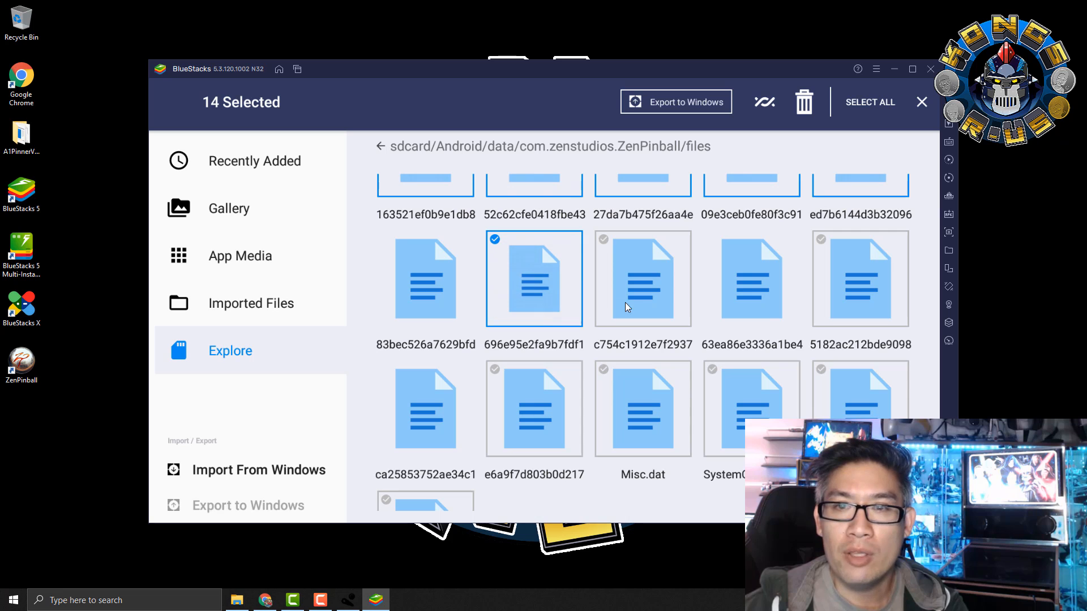
pyautogui.click(624, 303)
pyautogui.click(851, 284)
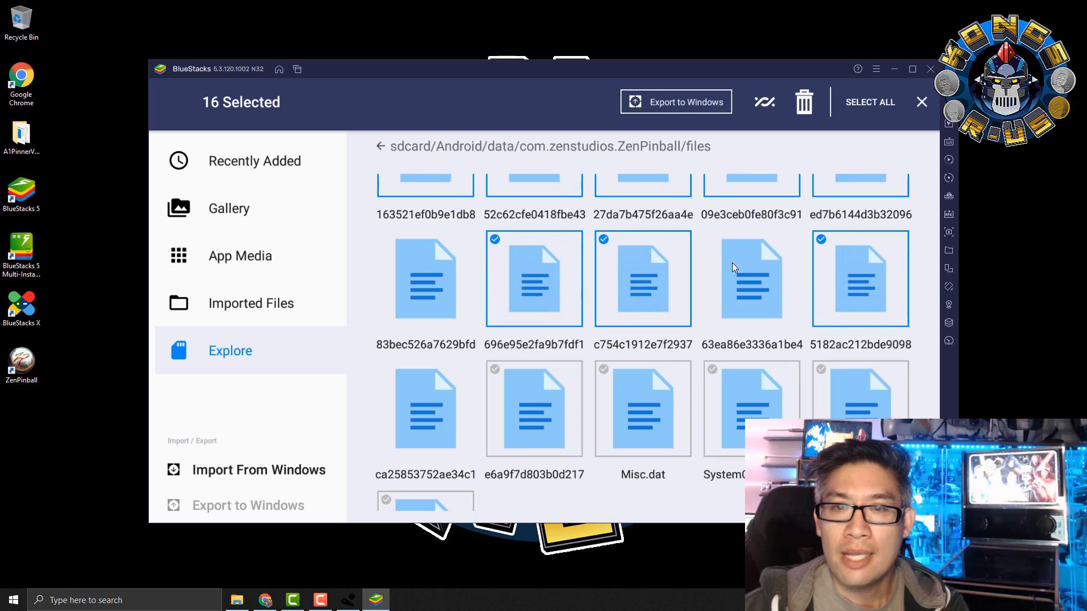
pyautogui.click(543, 396)
pyautogui.scroll(-3, 861, 408)
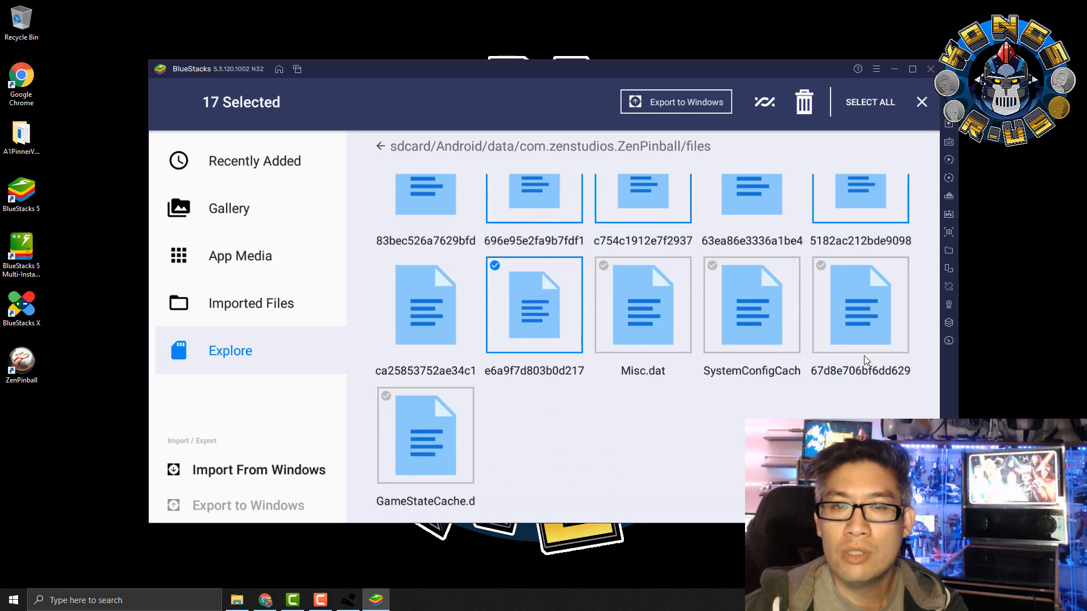
pyautogui.click(871, 328)
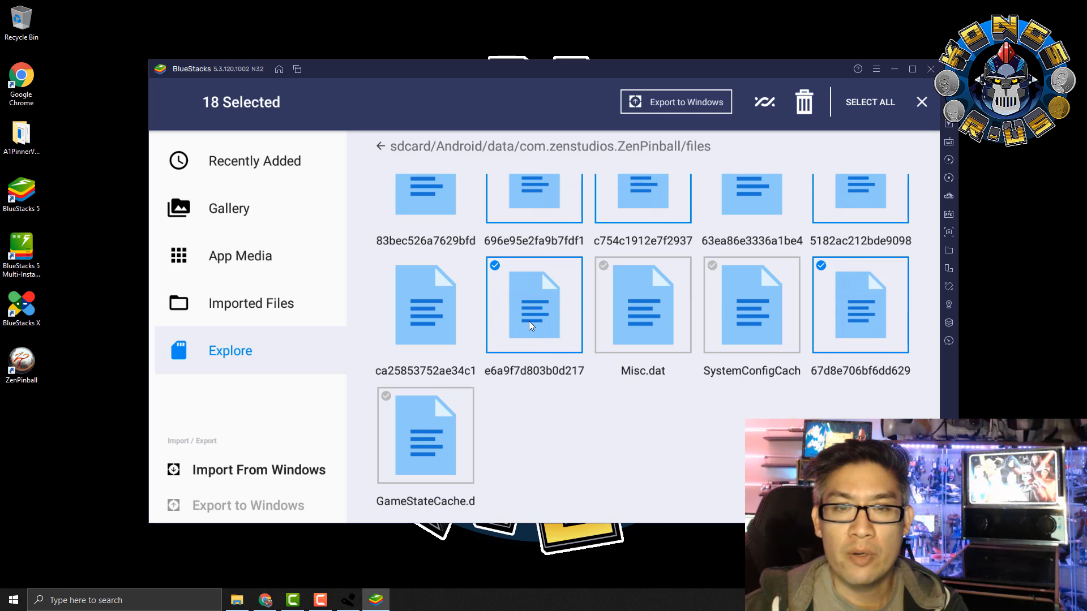
pyautogui.scroll(3, 531, 323)
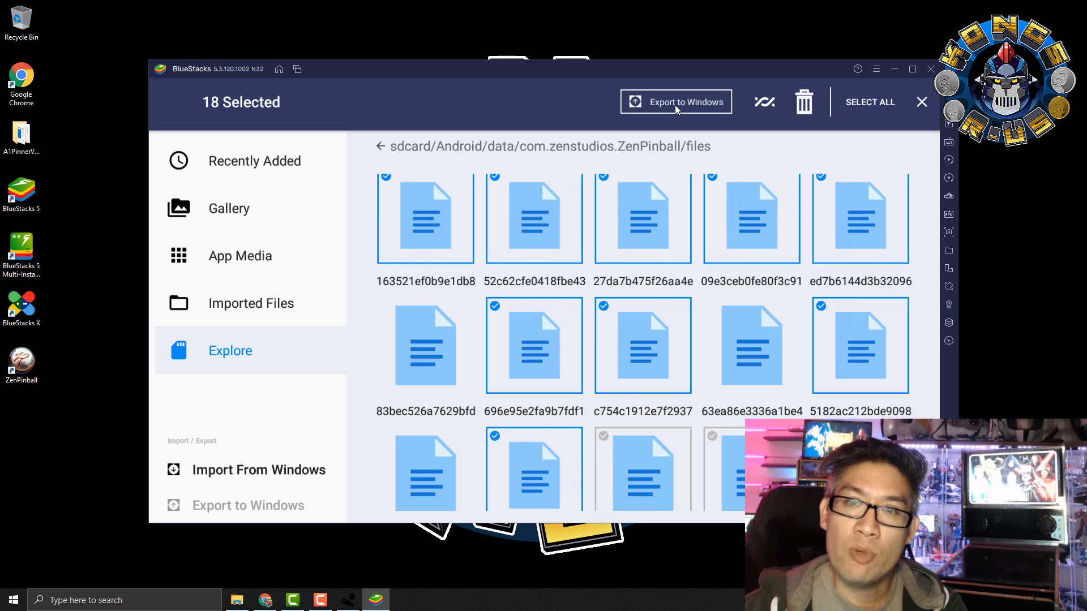
# - Export the selected files to Windows into a new desktop folder named Zen PInball
pyautogui.click(675, 104)
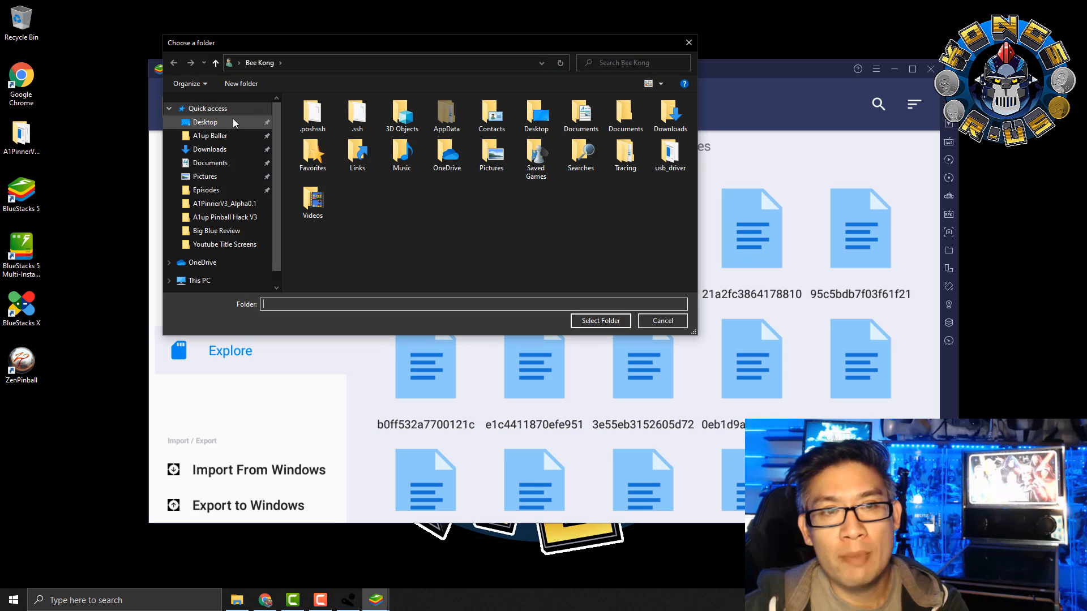
pyautogui.click(233, 120)
pyautogui.rightClick(361, 218)
pyautogui.moveTo(443, 325)
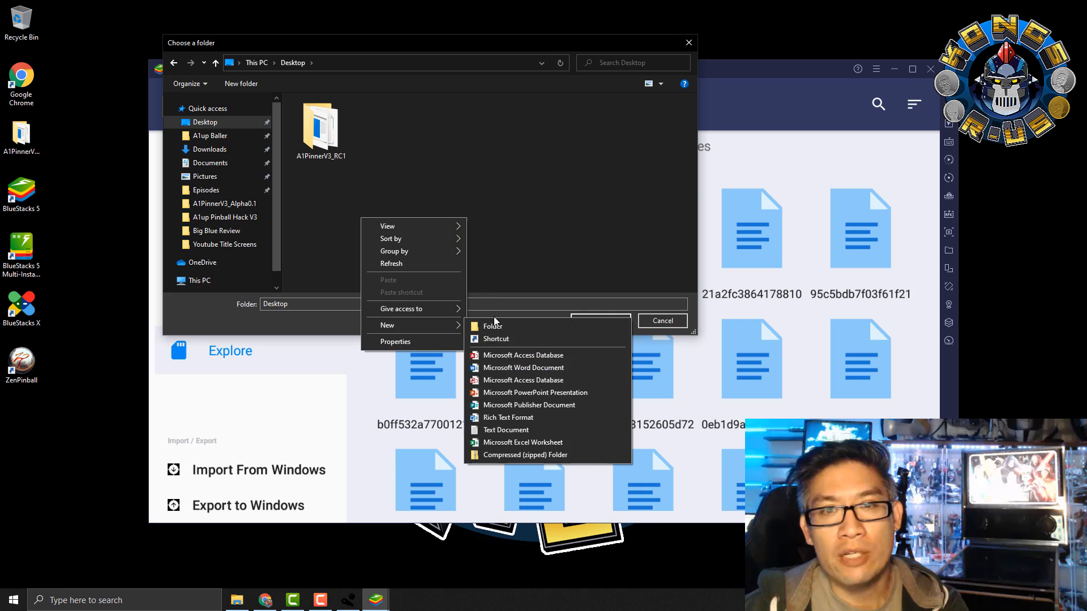
pyautogui.click(494, 326)
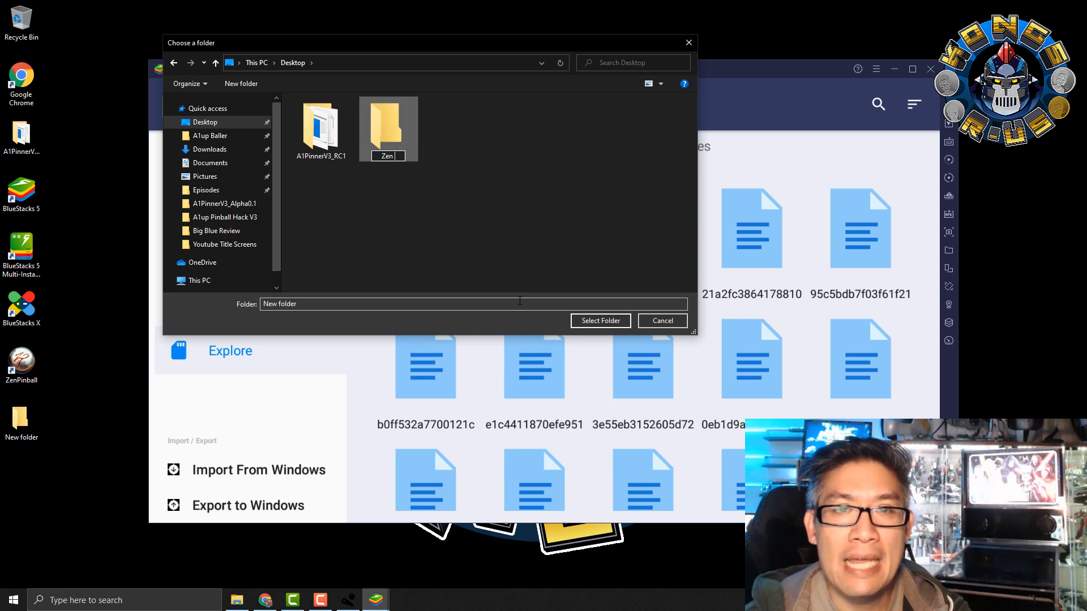
pyautogui.press('Return')
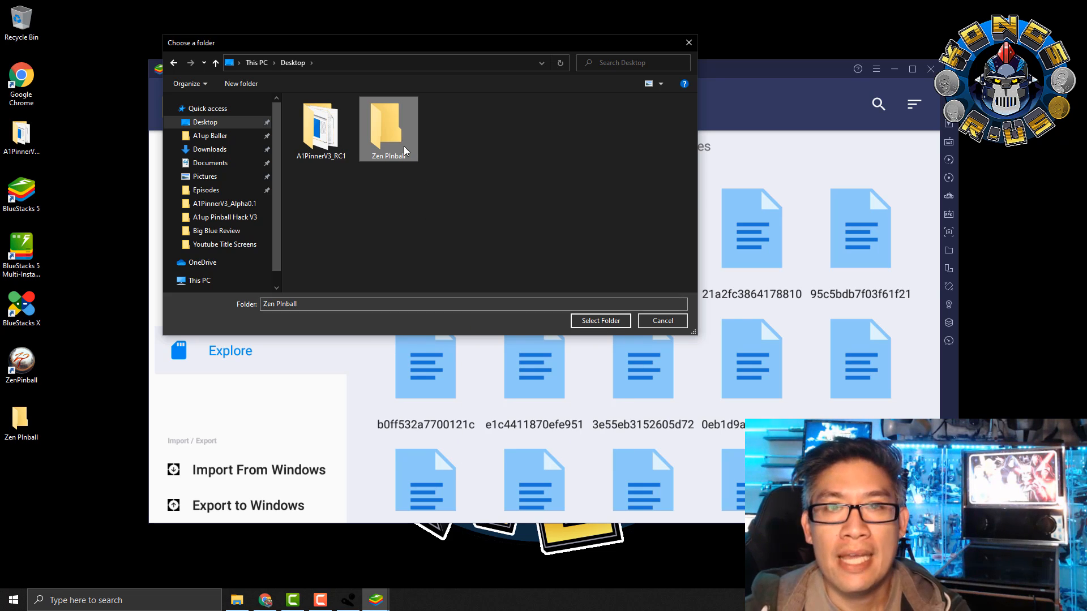
pyautogui.click(606, 320)
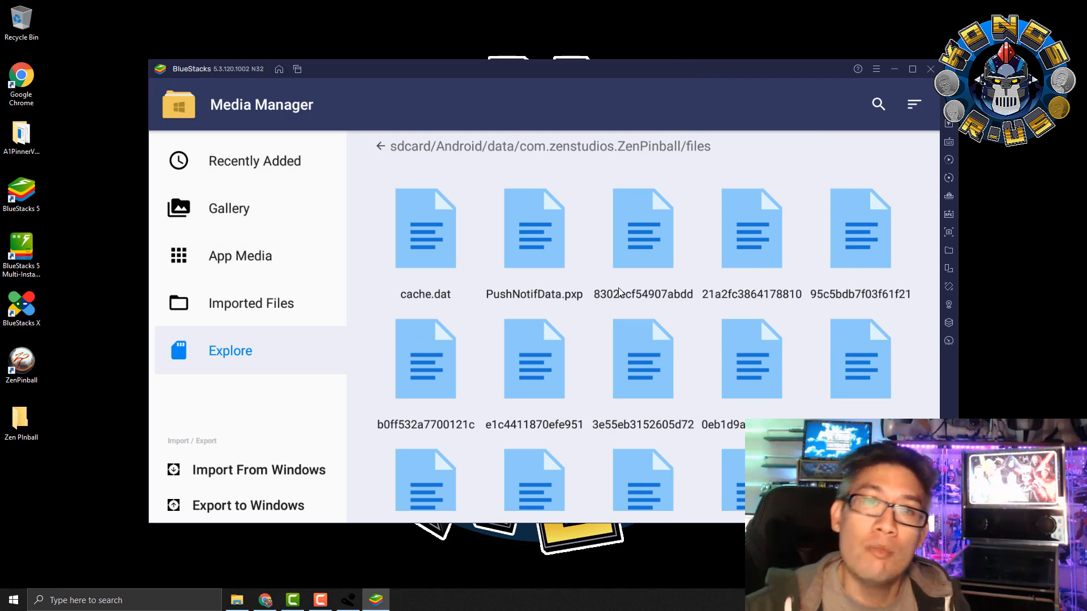
# - Check the exported files in the desktop folder Zen PInball, and exit BlueStacks, confirming the closure
pyautogui.doubleClick(28, 424)
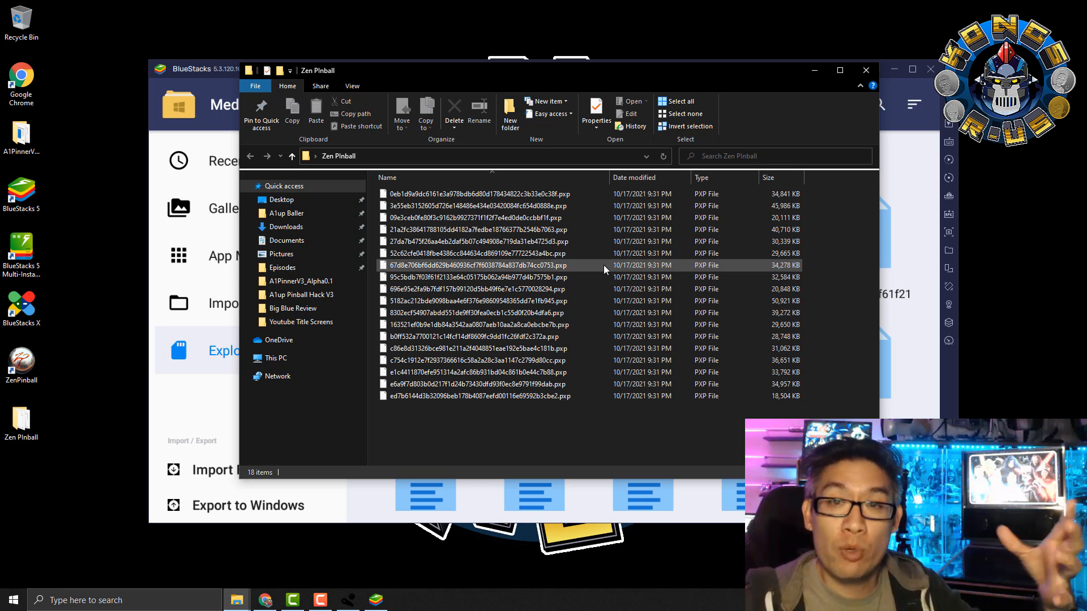
pyautogui.click(812, 71)
pyautogui.moveTo(802, 69); pyautogui.dragTo(783, 66)
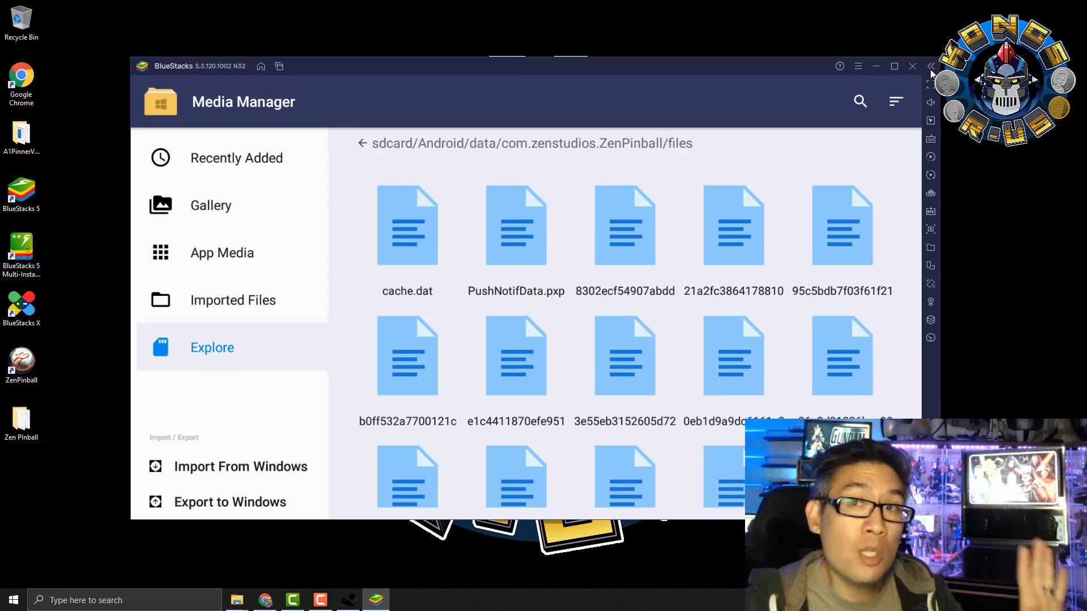
pyautogui.click(913, 67)
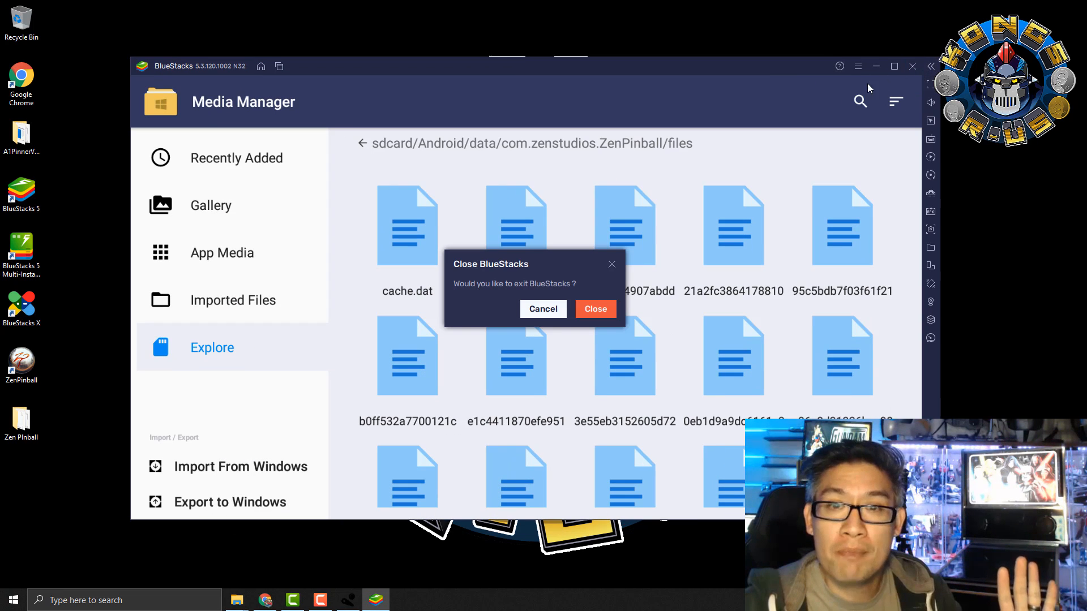
pyautogui.click(593, 312)
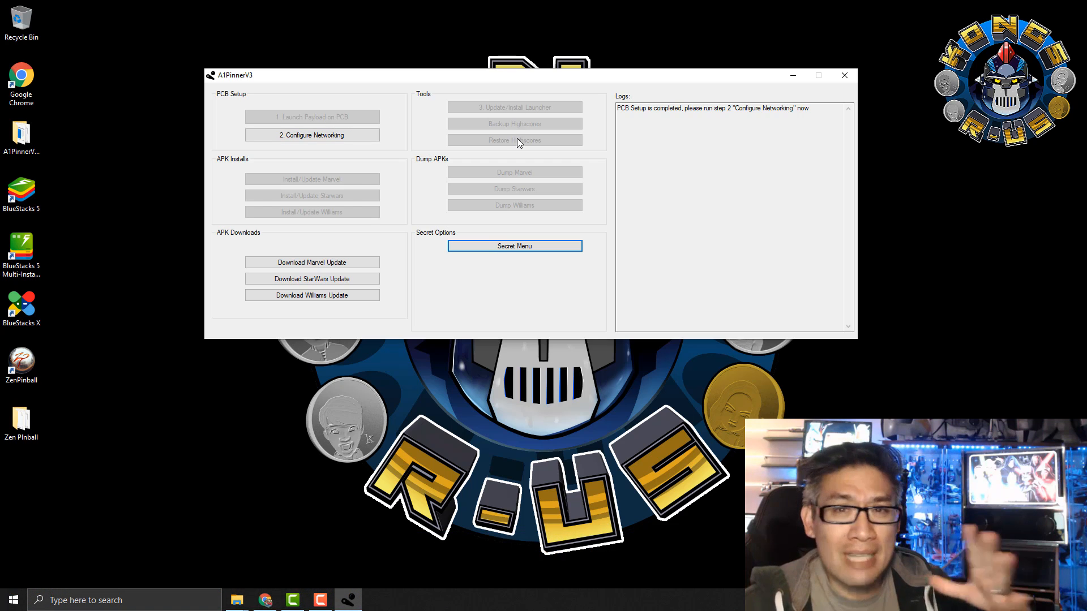
# - Configure the PCB's networking in A1PinnerV3 and install the new launcher on the board
pyautogui.click(325, 134)
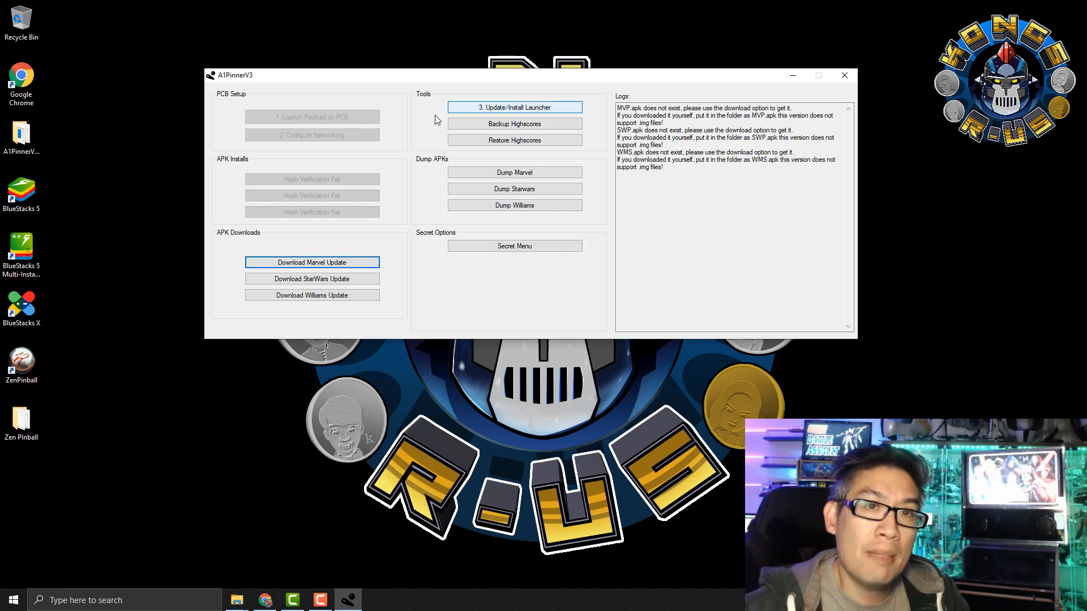
pyautogui.click(490, 108)
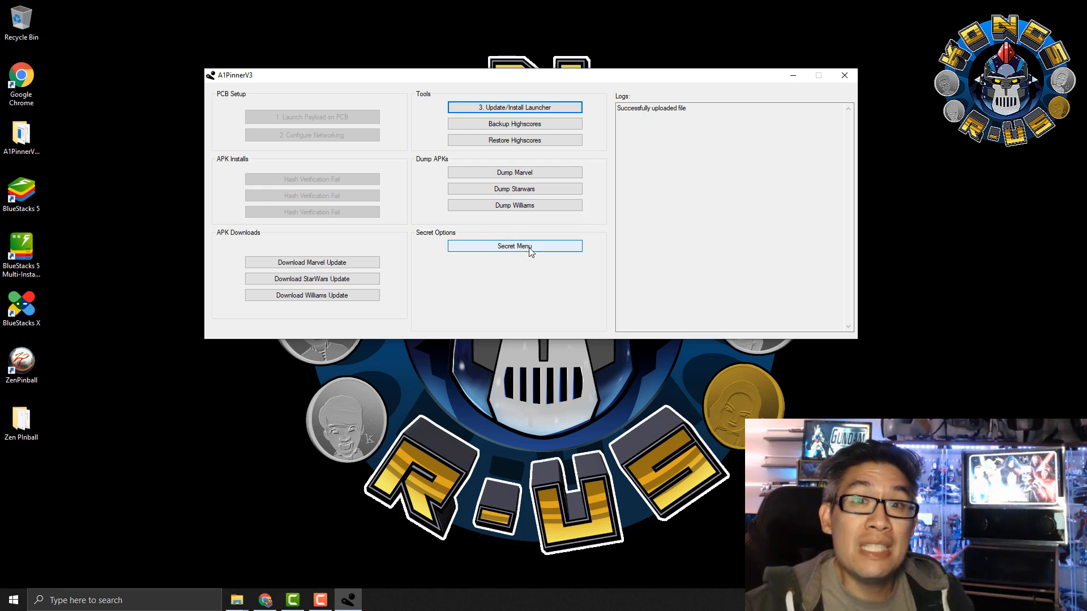
# - Read the Secret Menu hint and unlock the menu by entering the cabinet's secret combination
pyautogui.click(508, 245)
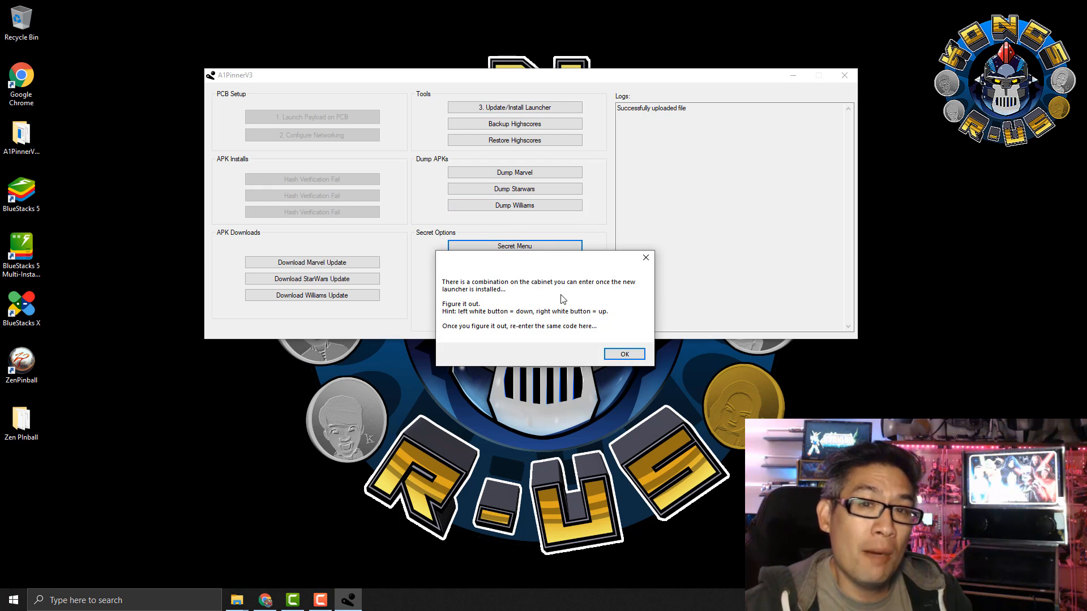
pyautogui.click(645, 259)
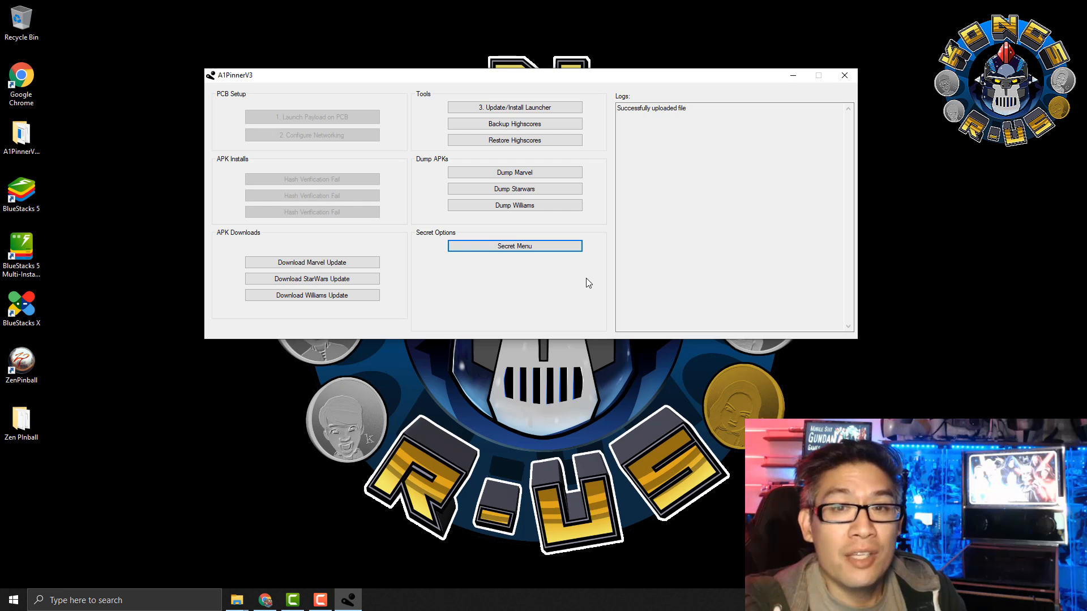
pyautogui.press('a')
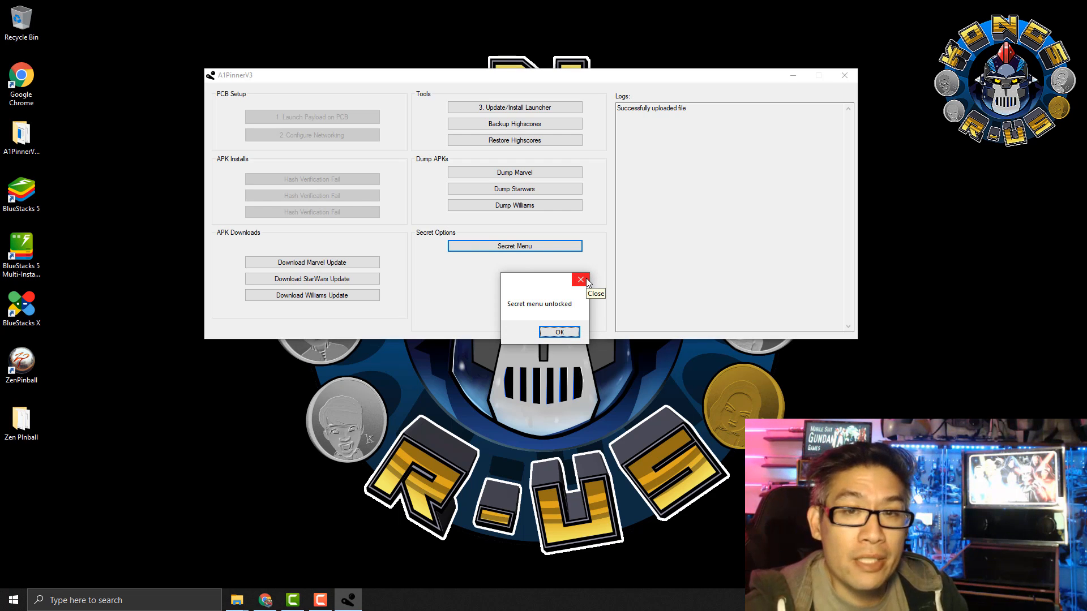
# - Dismiss the unlock message, switch to Chrome and open the APKPure page for Zen Pinball from the zenpinball APK search results
pyautogui.click(560, 333)
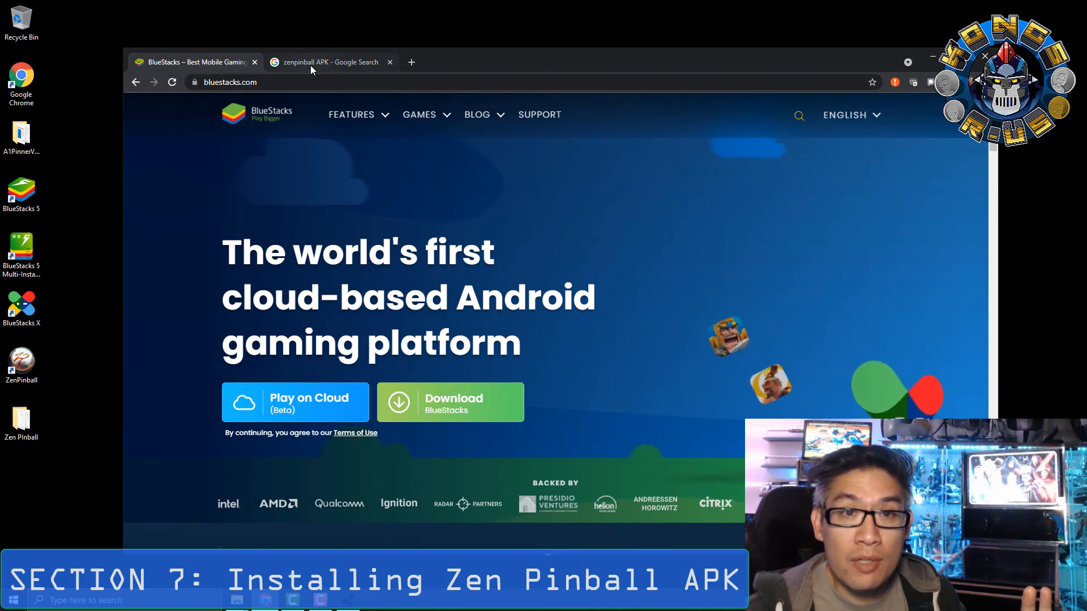
pyautogui.click(310, 66)
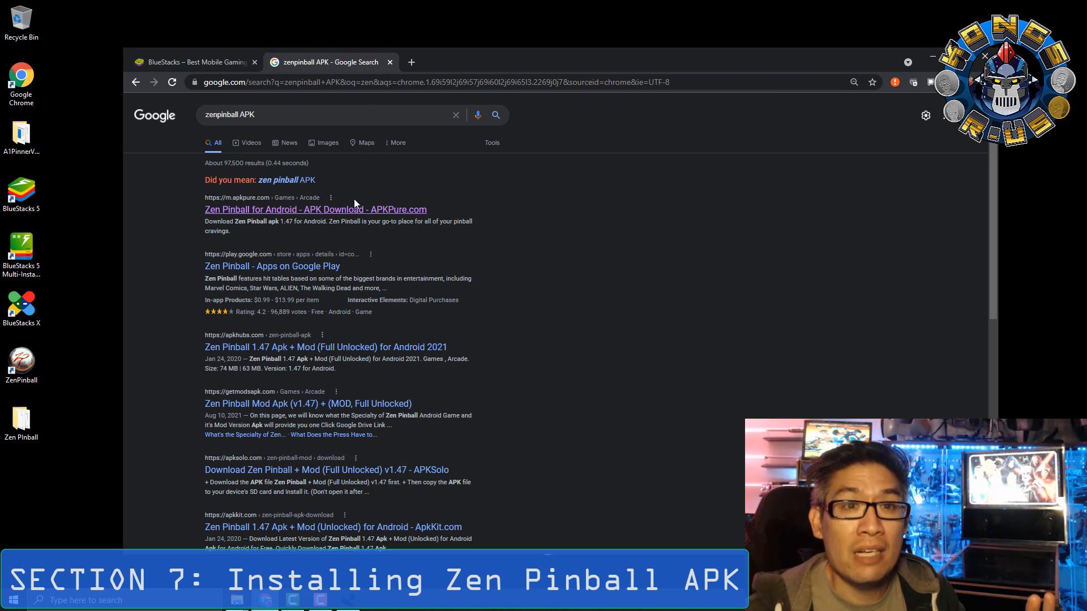
pyautogui.click(220, 66)
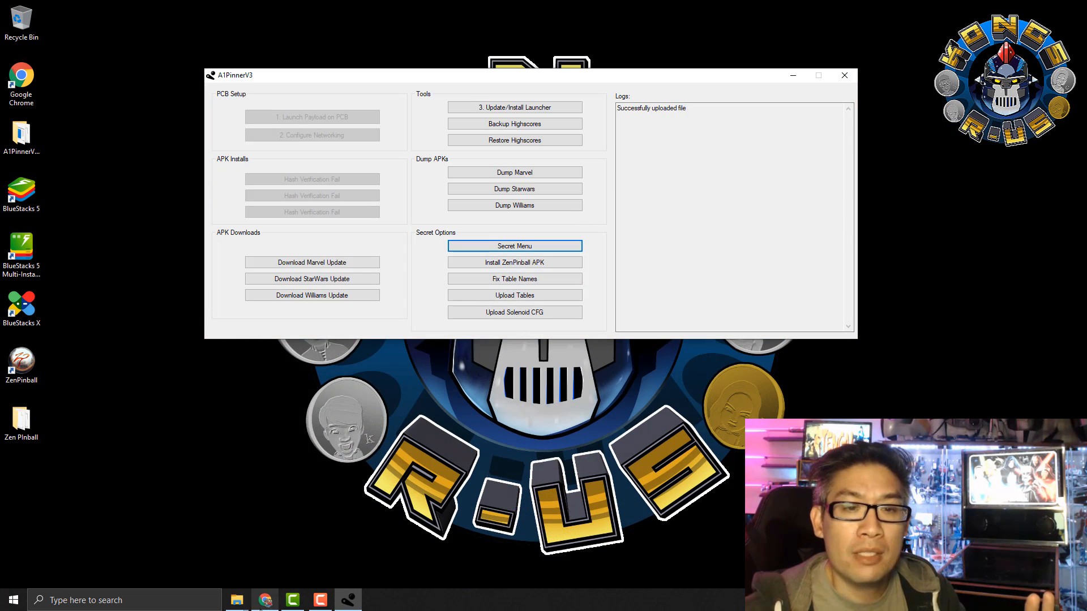
pyautogui.click(265, 600)
pyautogui.click(322, 63)
pyautogui.moveTo(205, 195); pyautogui.dragTo(334, 217)
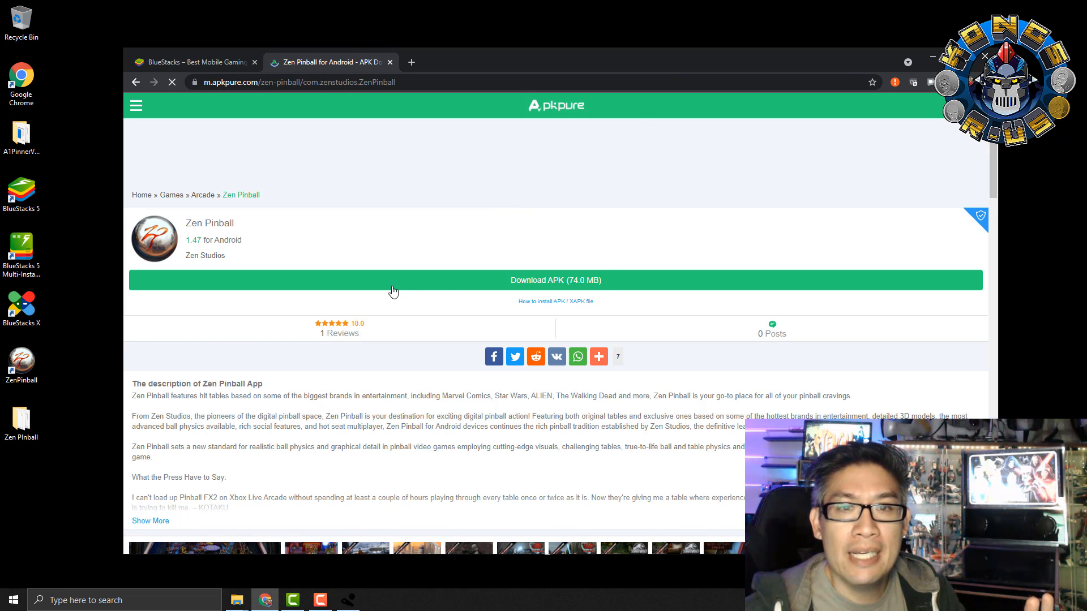
# - Download the Zen Pinball 1.47 APK from APKPure, getting past the full-page ad, and minimise the browser
pyautogui.click(530, 282)
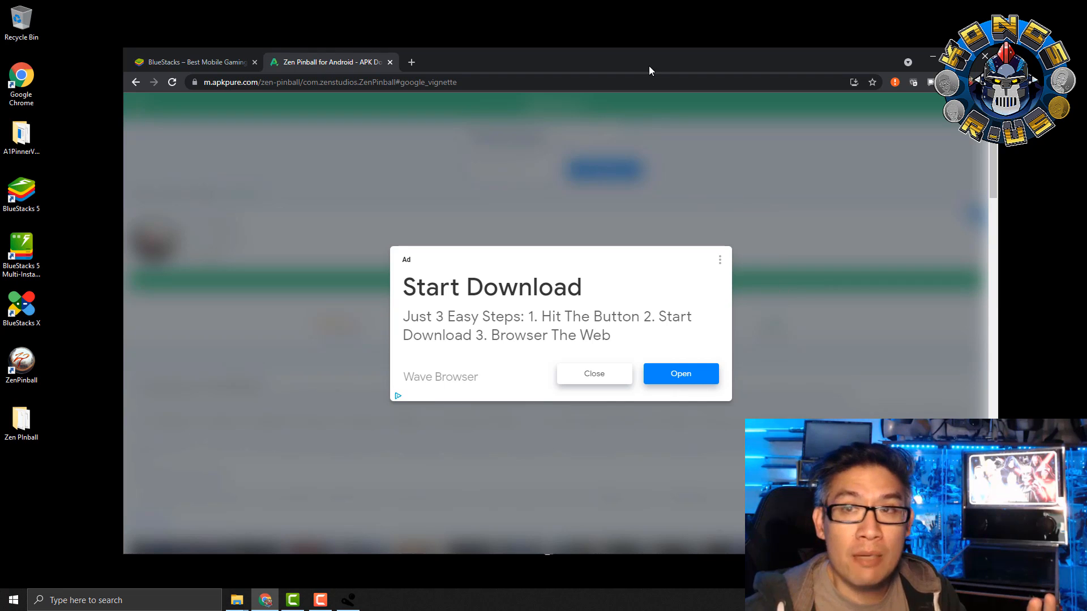
pyautogui.moveTo(864, 60); pyautogui.dragTo(827, 44)
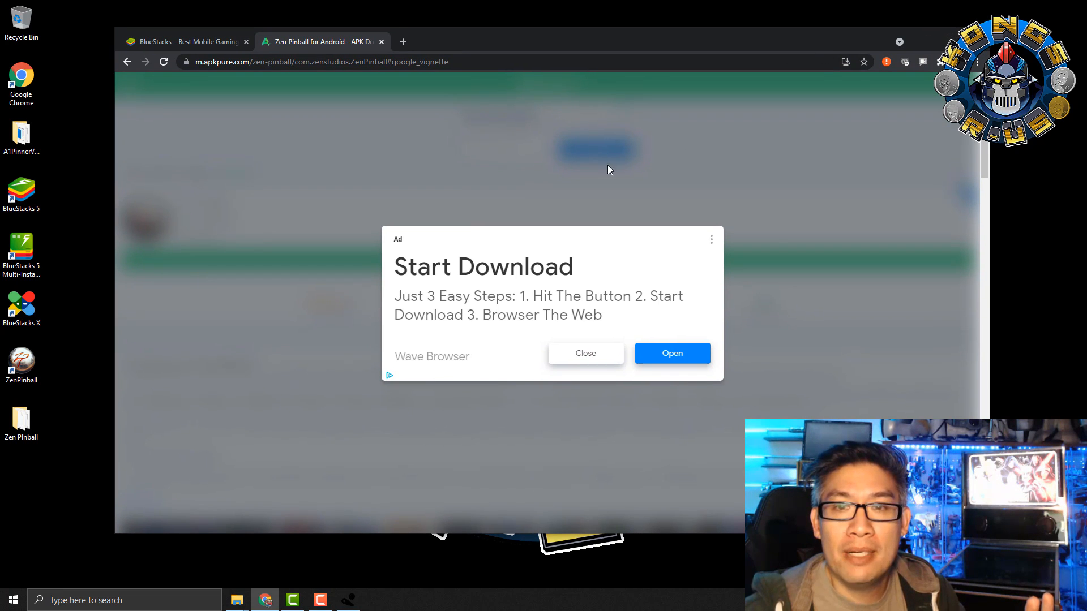
pyautogui.click(712, 240)
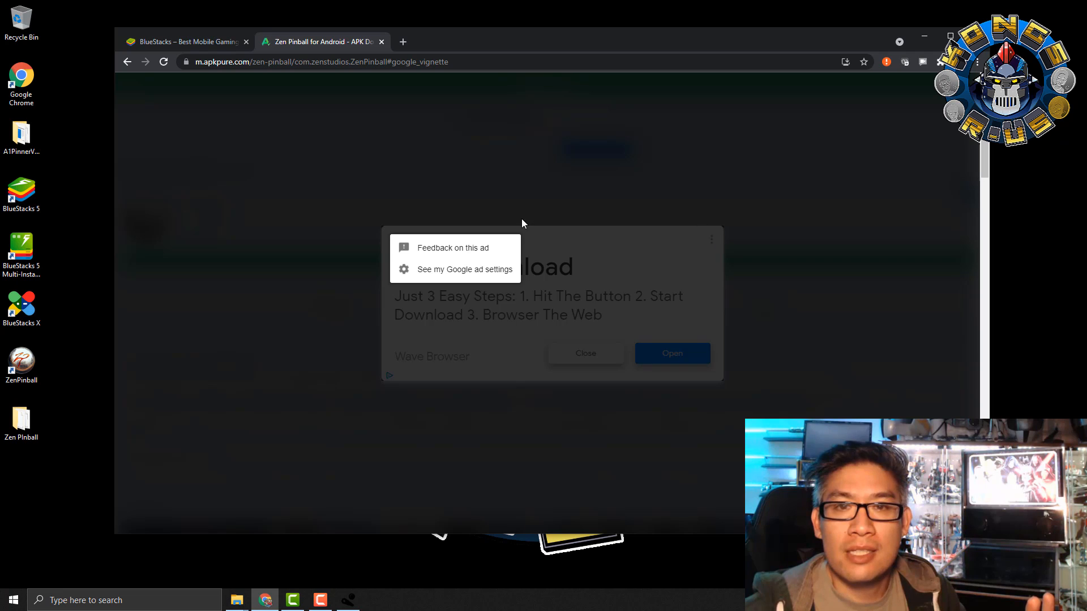
pyautogui.click(751, 146)
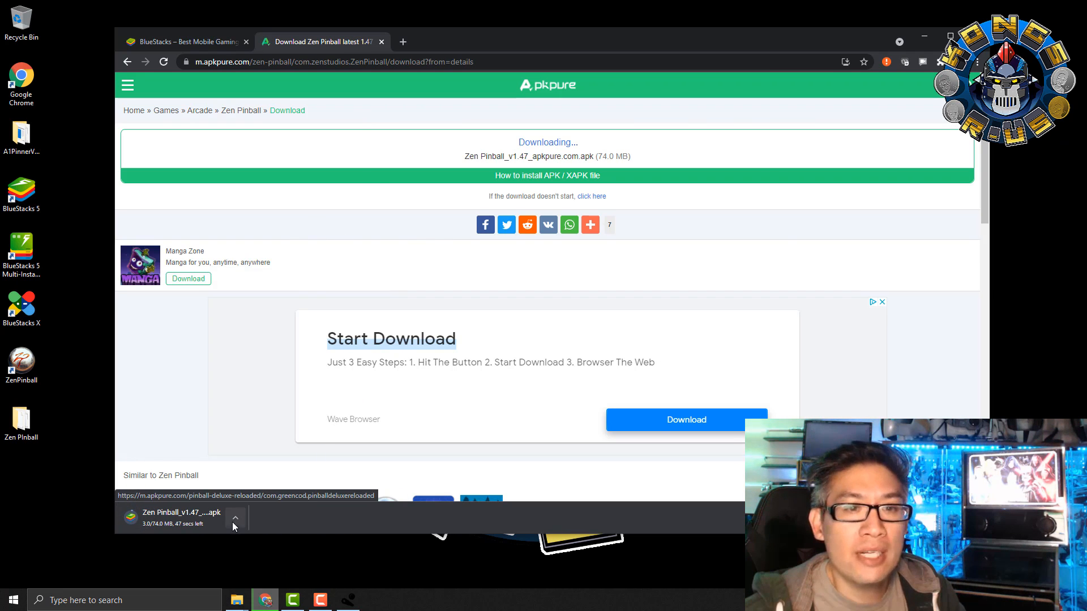
pyautogui.click(924, 37)
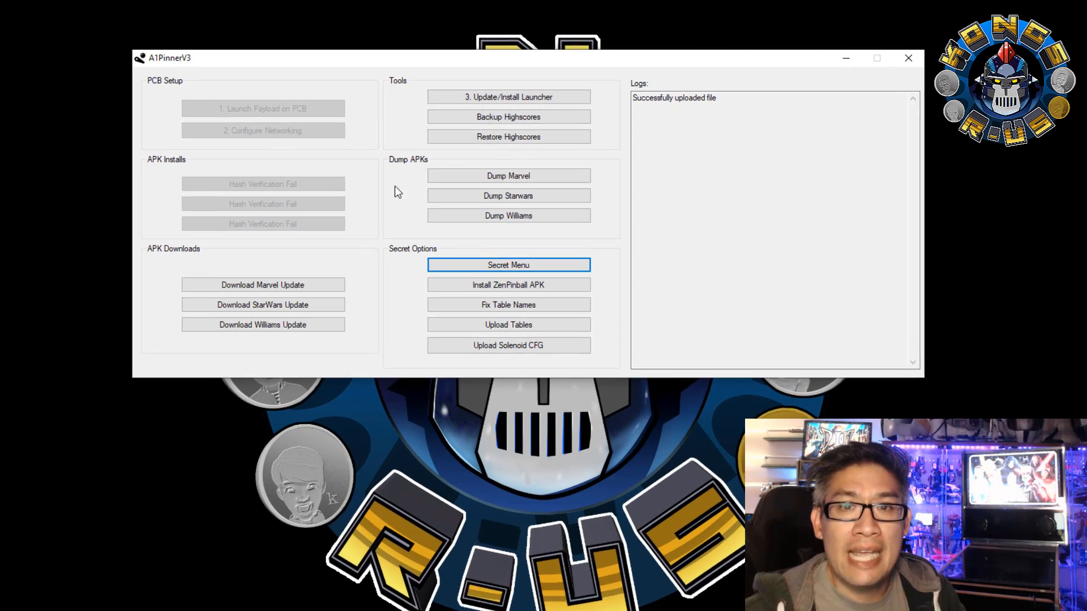
# - Install the ZenPinball APK from A1PinnerV3's secret options, using Zen Pinball_v1.47_apkpure.com.apk from the Downloads folder
pyautogui.click(508, 284)
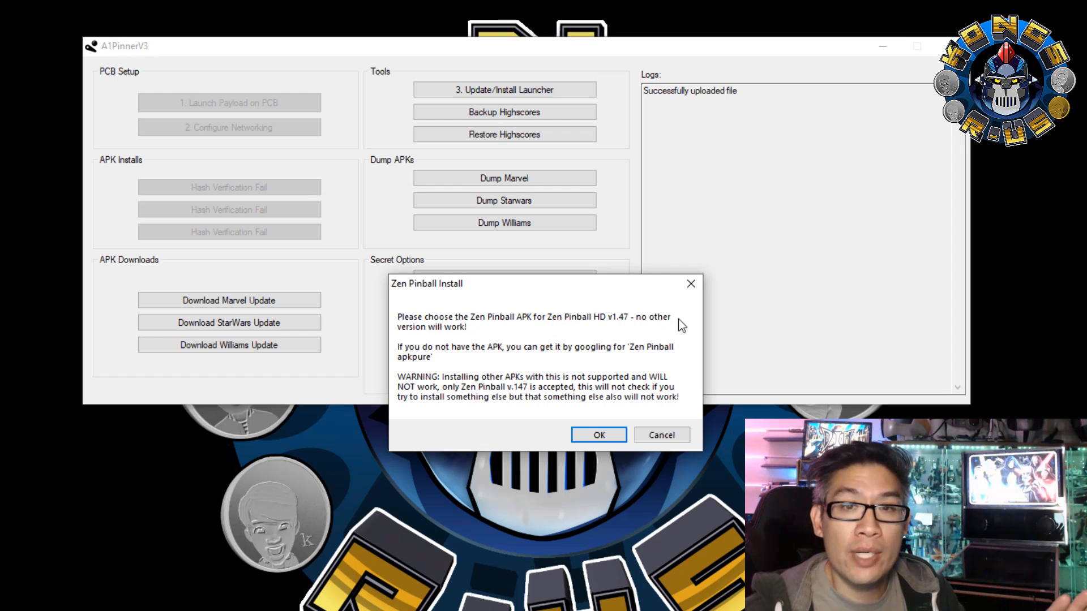
pyautogui.click(607, 437)
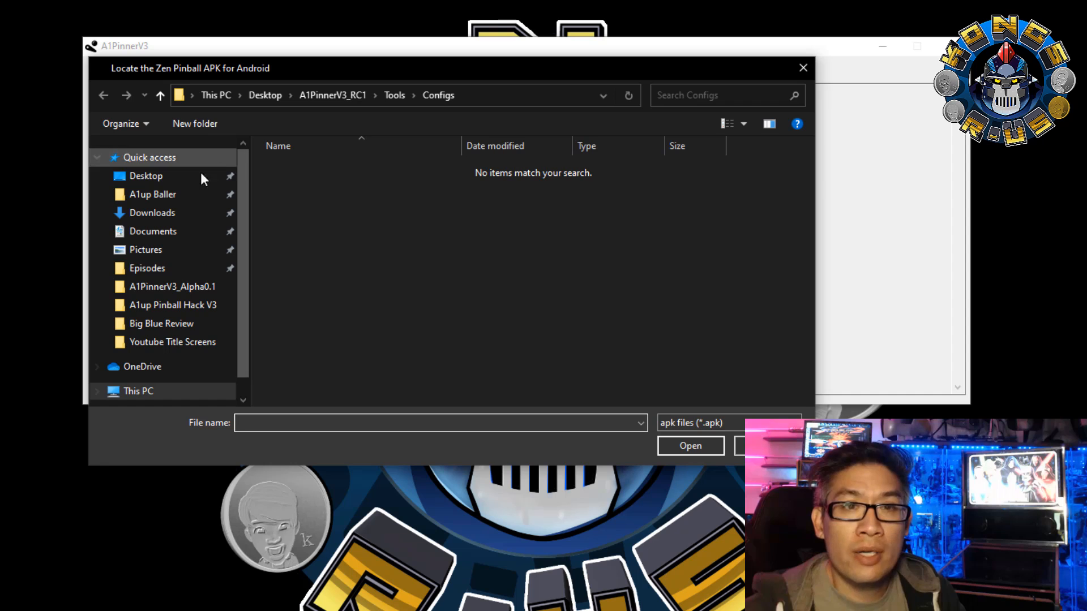
pyautogui.click(175, 214)
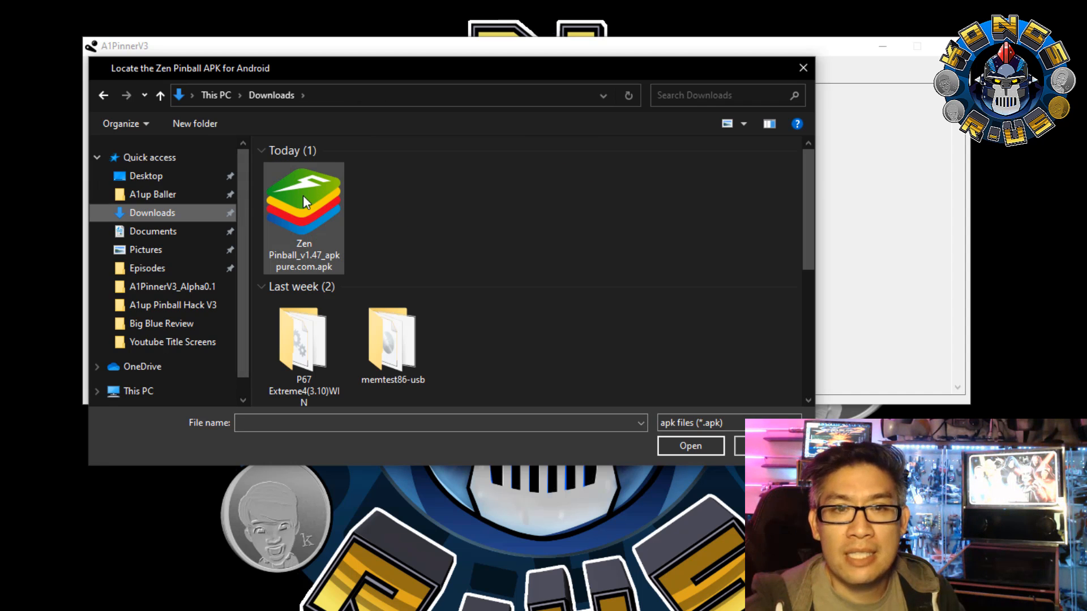
pyautogui.doubleClick(306, 216)
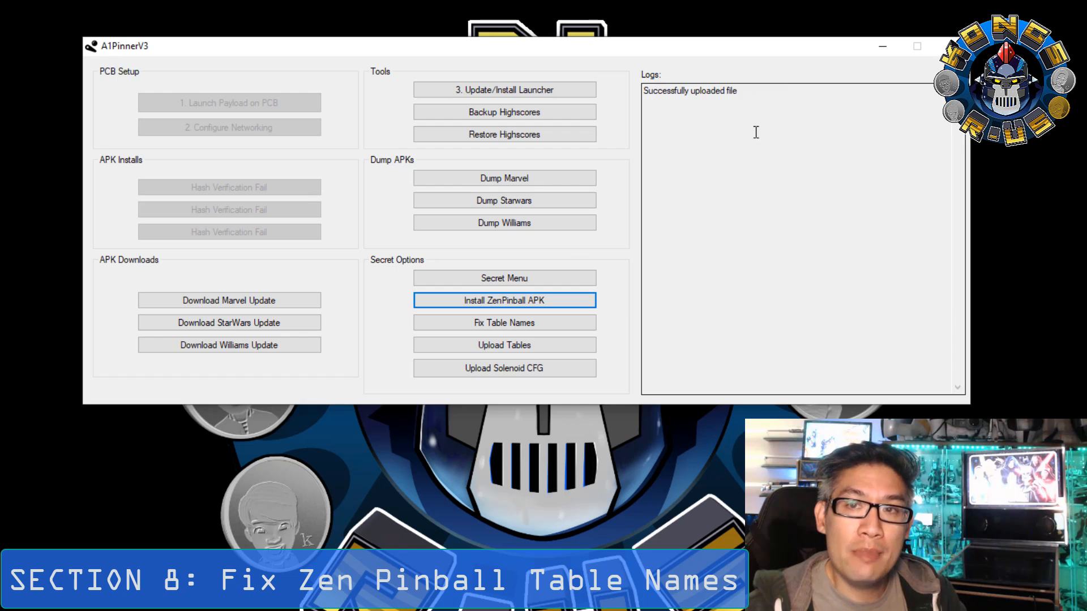
# - Fix the table names of the encoded .pxp files in the desktop folder Zen PInball, accepting the Android-only warning
pyautogui.click(512, 322)
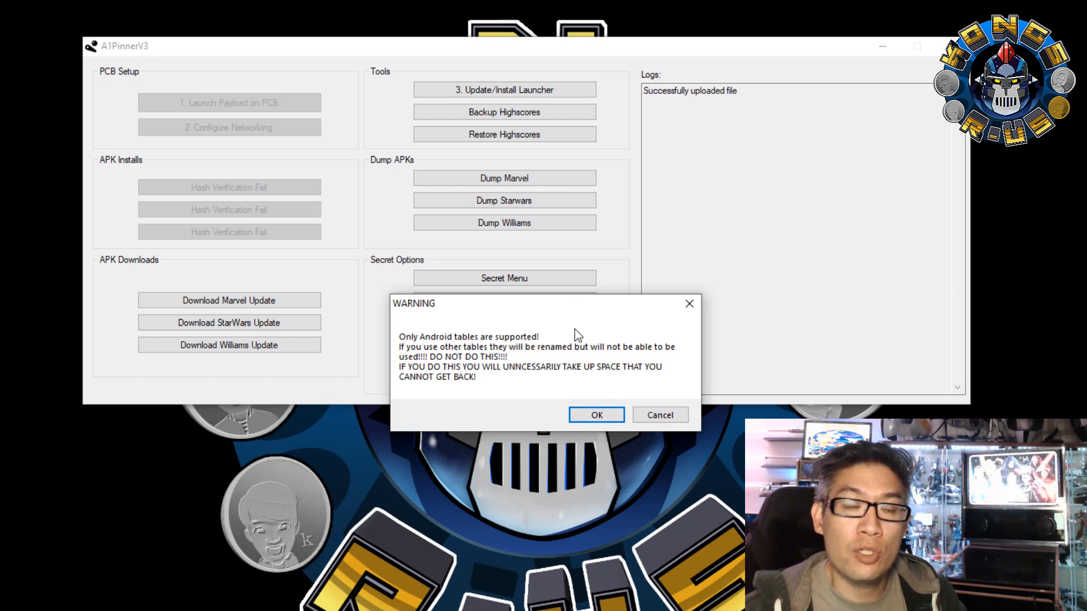
pyautogui.click(599, 416)
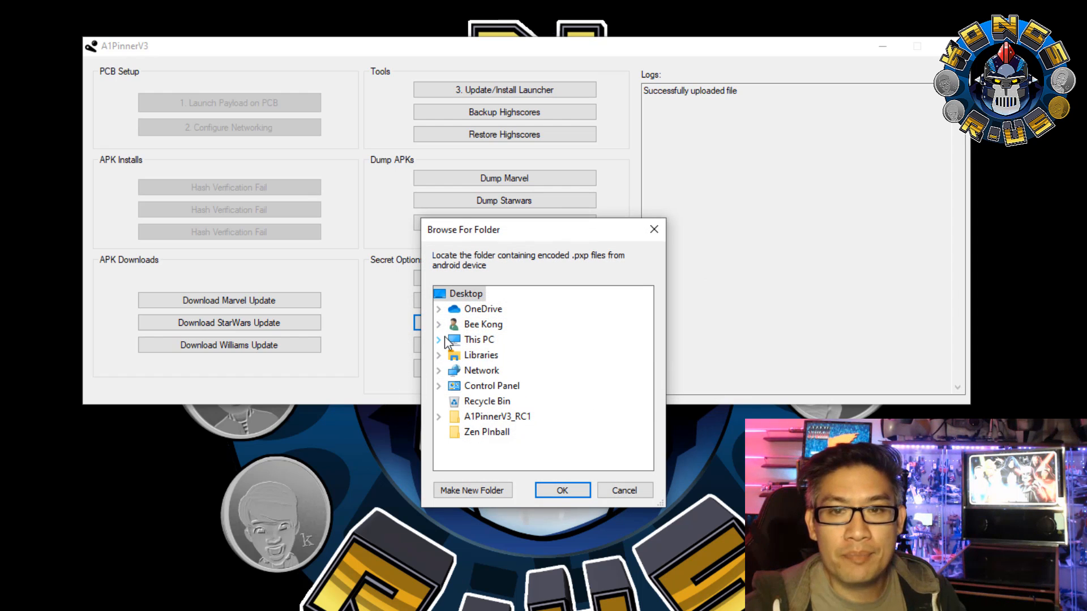
pyautogui.click(482, 324)
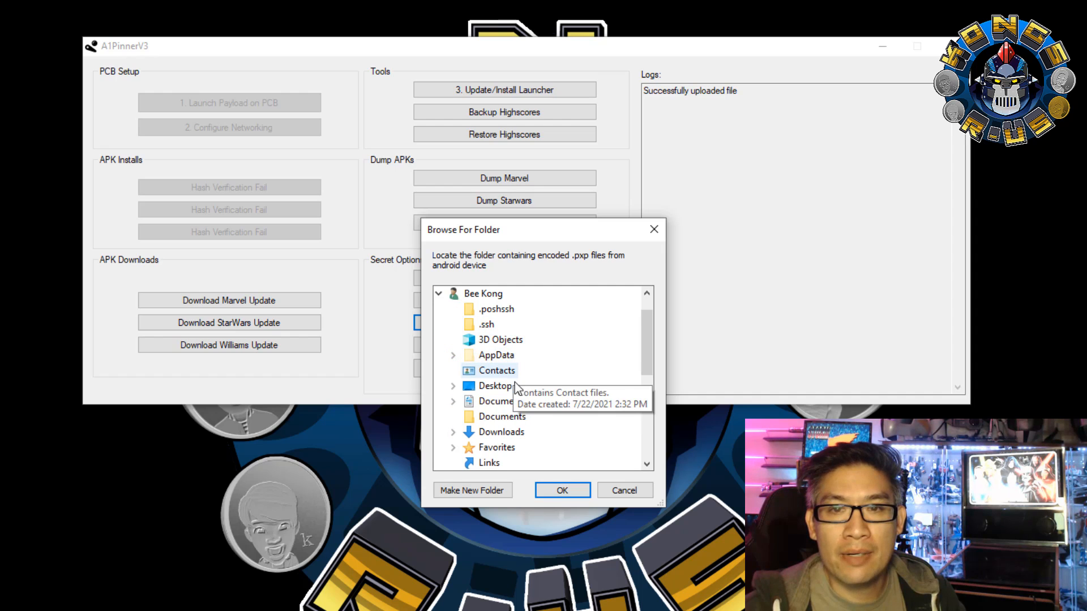
pyautogui.click(498, 385)
pyautogui.click(515, 418)
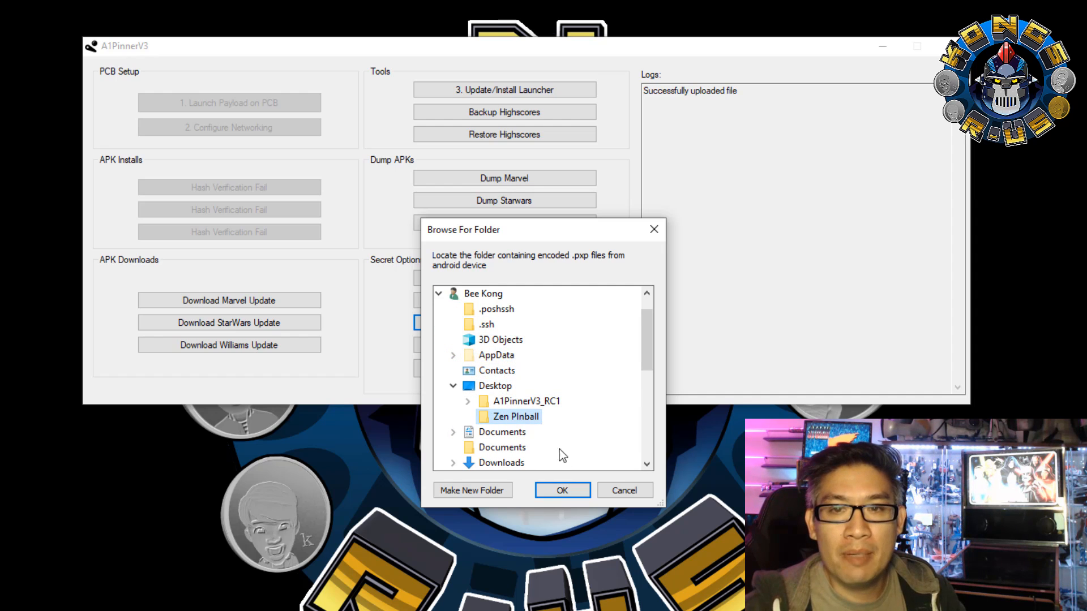
pyautogui.click(570, 491)
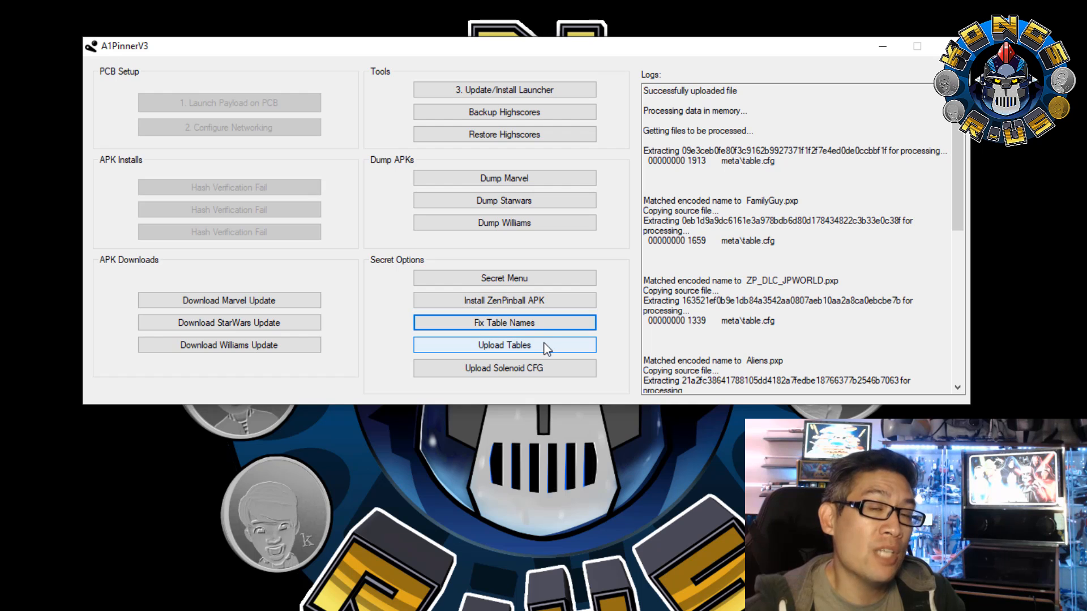
# - Review the processing log from start to end for the real names matched to the encoded tables
pyautogui.scroll(-15, 836, 220)
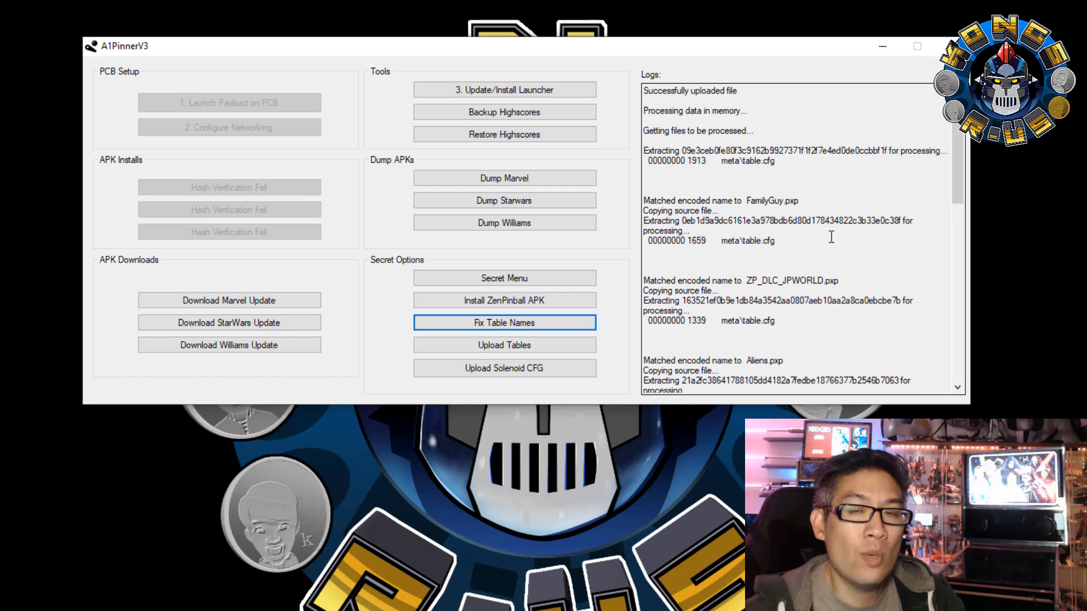
pyautogui.scroll(-15, 844, 280)
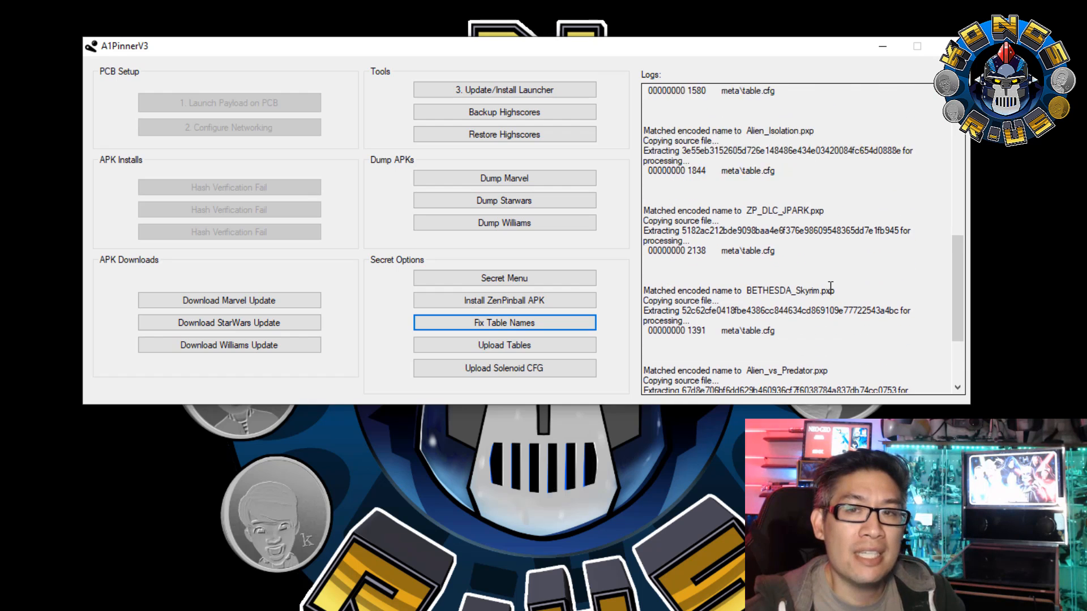
pyautogui.scroll(-2, 833, 286)
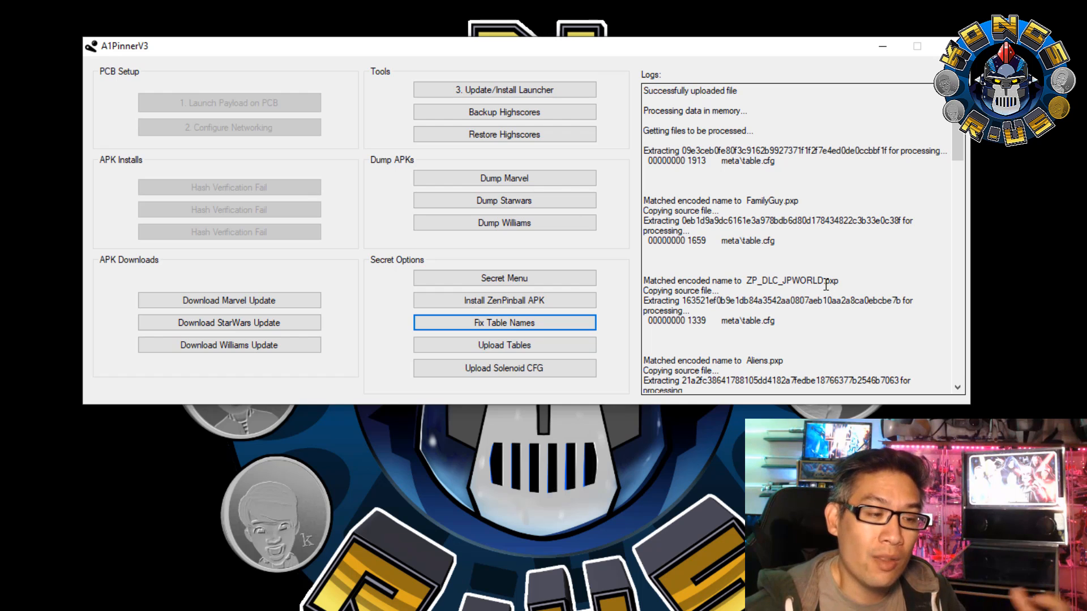
pyautogui.scroll(-20, 826, 285)
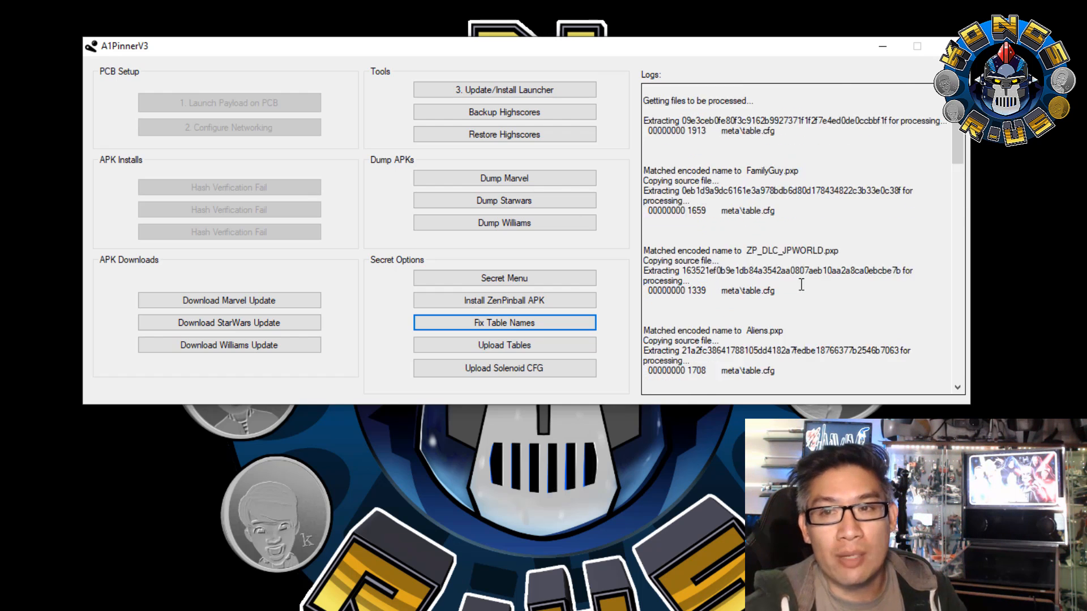
pyautogui.scroll(-4, 839, 309)
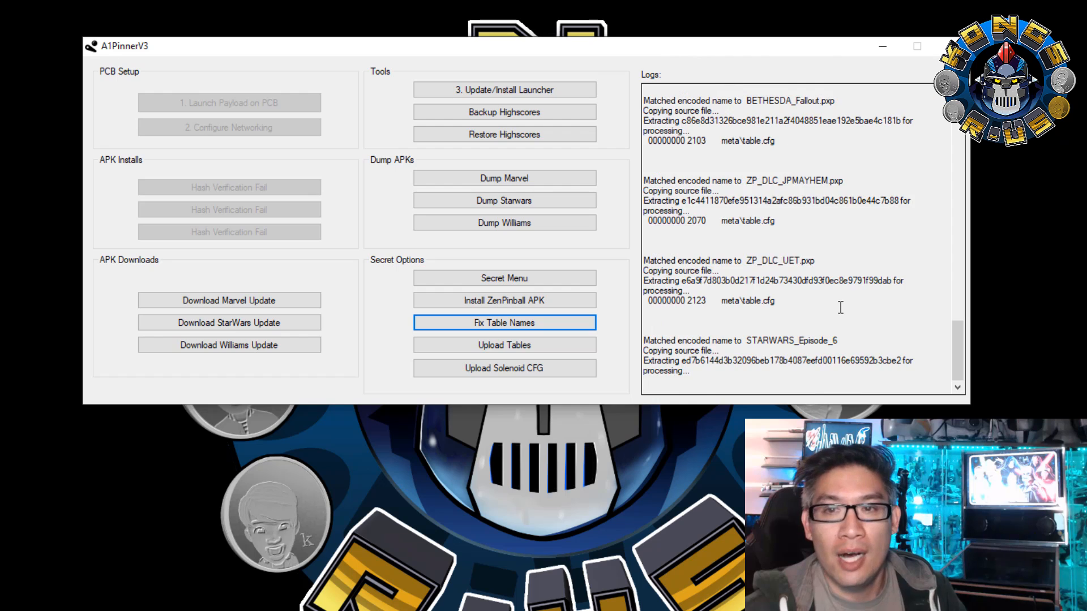
pyautogui.scroll(20, 839, 312)
pyautogui.moveTo(961, 164); pyautogui.dragTo(959, 362)
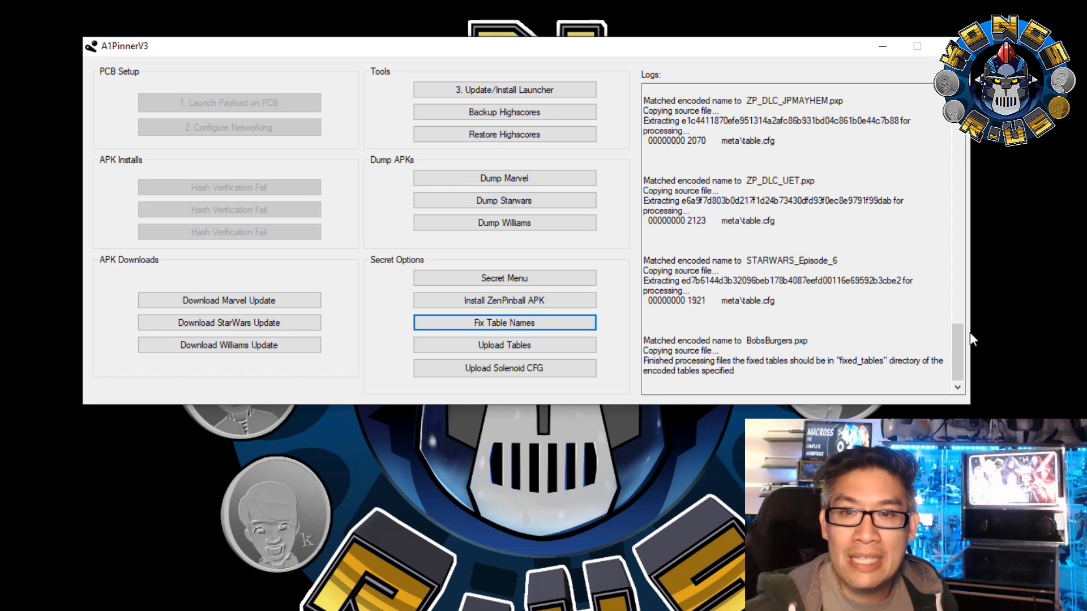
pyautogui.moveTo(963, 360); pyautogui.dragTo(934, 150)
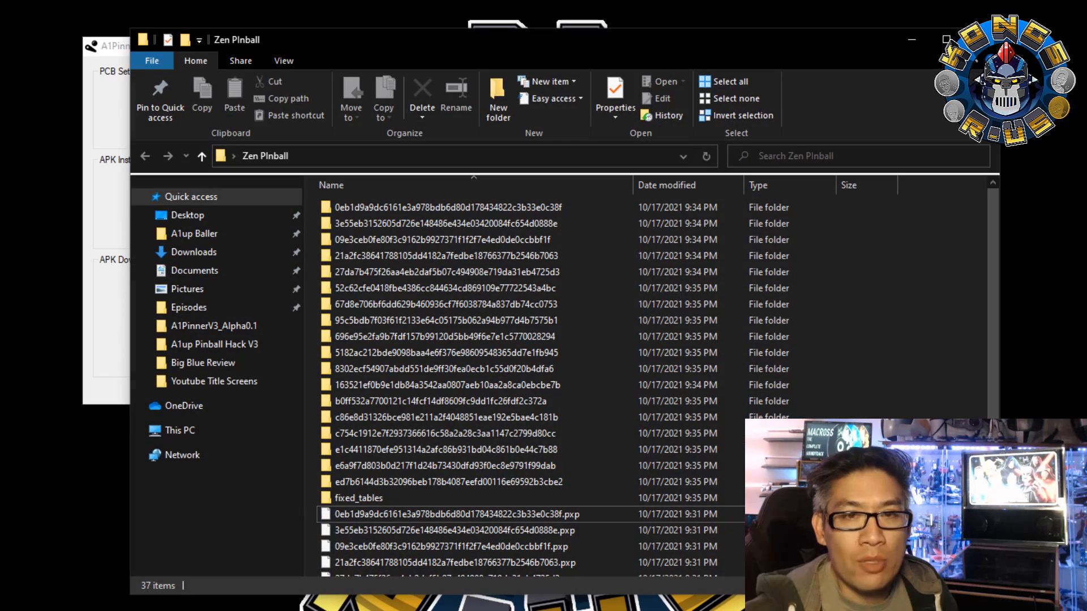
# - Look through the Zen PInball folder's extracted folders and .pxp files, and open the fixed_tables subfolder to check the renamed tables
pyautogui.scroll(-5, 442, 358)
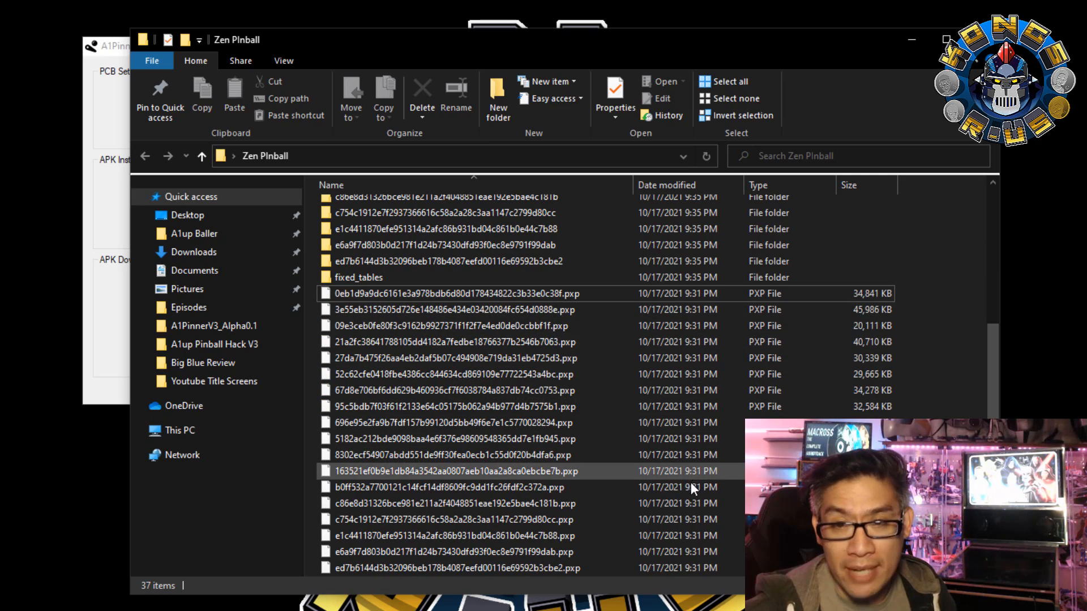
pyautogui.scroll(5, 566, 478)
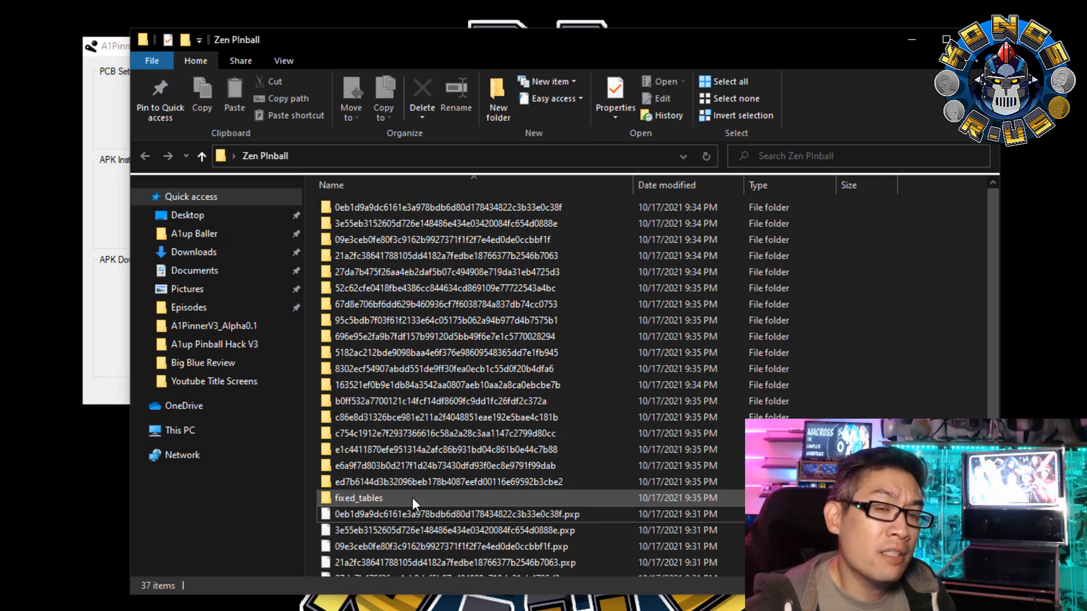
pyautogui.moveTo(370, 497)
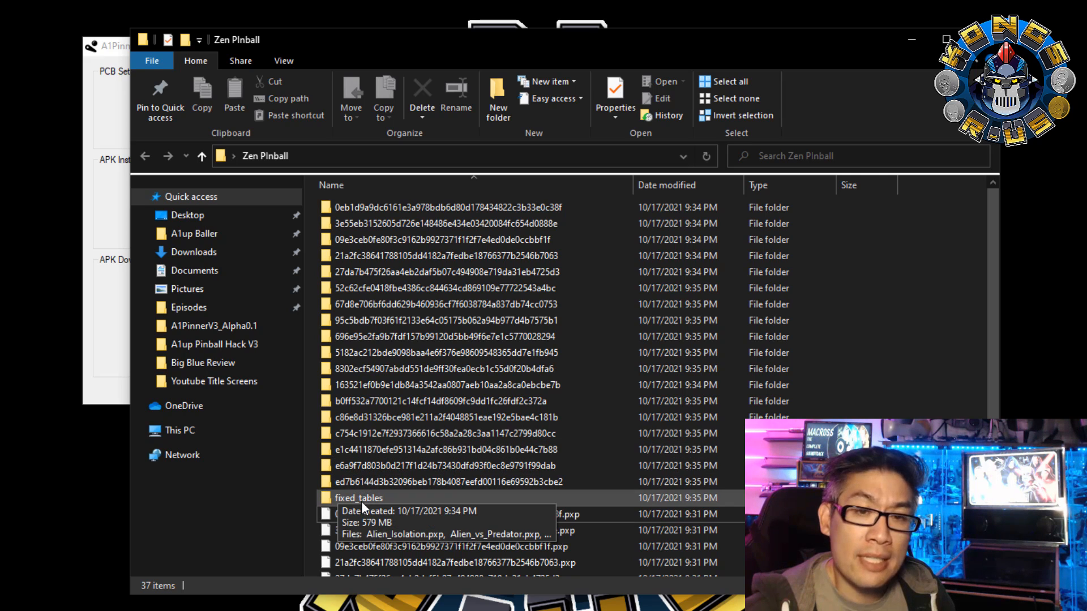
pyautogui.doubleClick(375, 499)
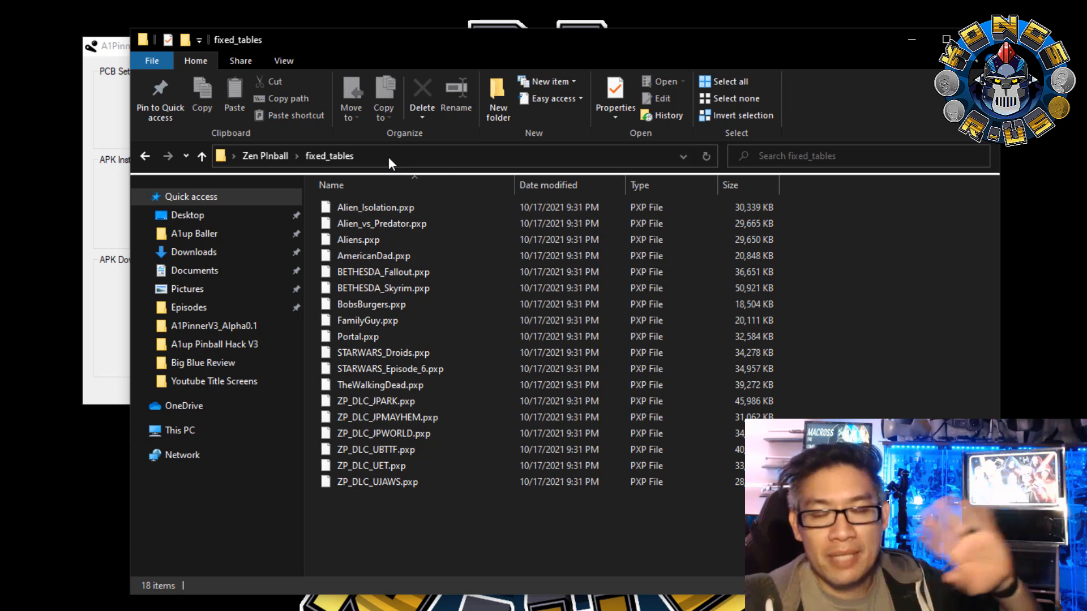
# - Inspect table.cfg in the meta subfolder of the first extracted table folder using Notepad++, and close the editor
pyautogui.click(287, 157)
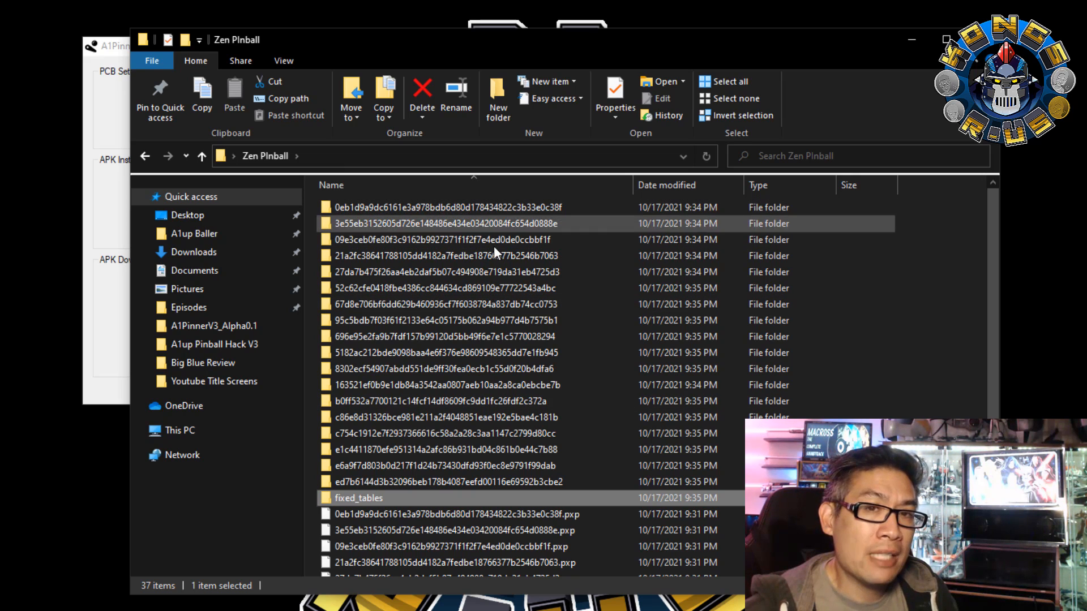
pyautogui.doubleClick(491, 211)
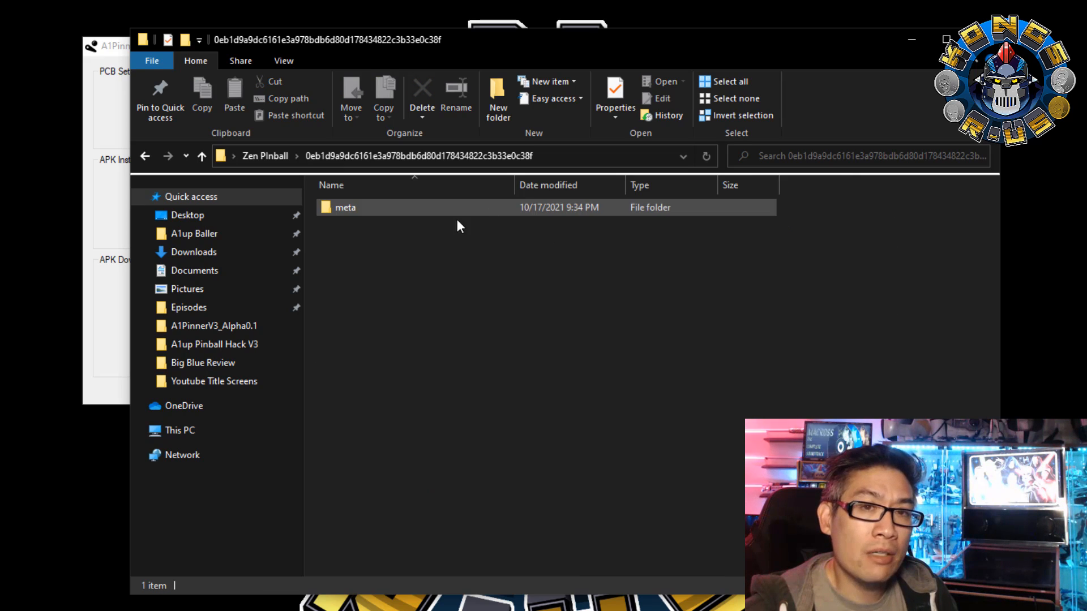
pyautogui.doubleClick(349, 207)
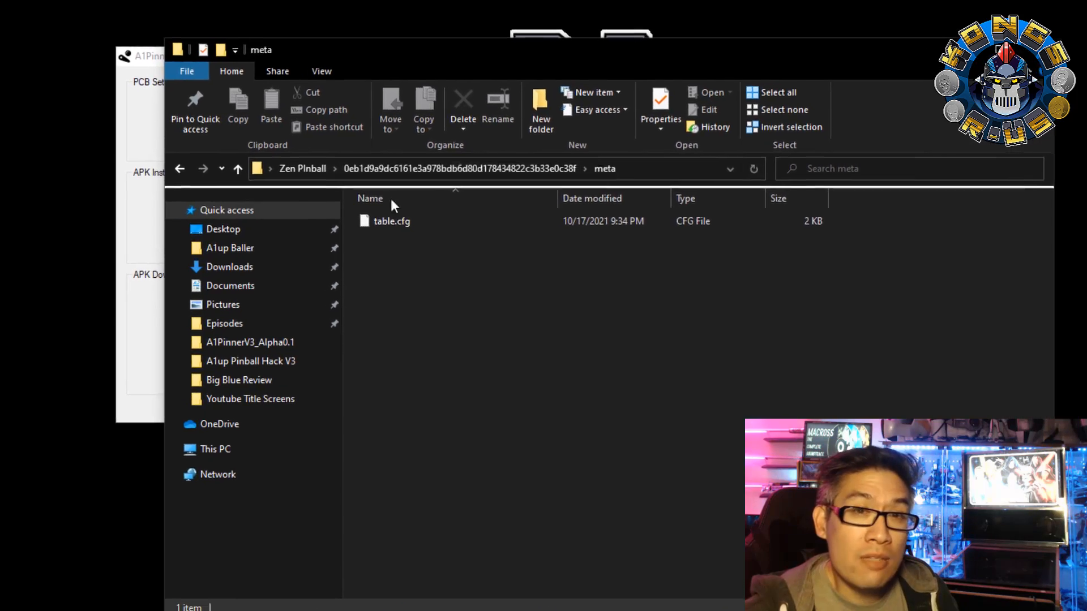
pyautogui.rightClick(396, 221)
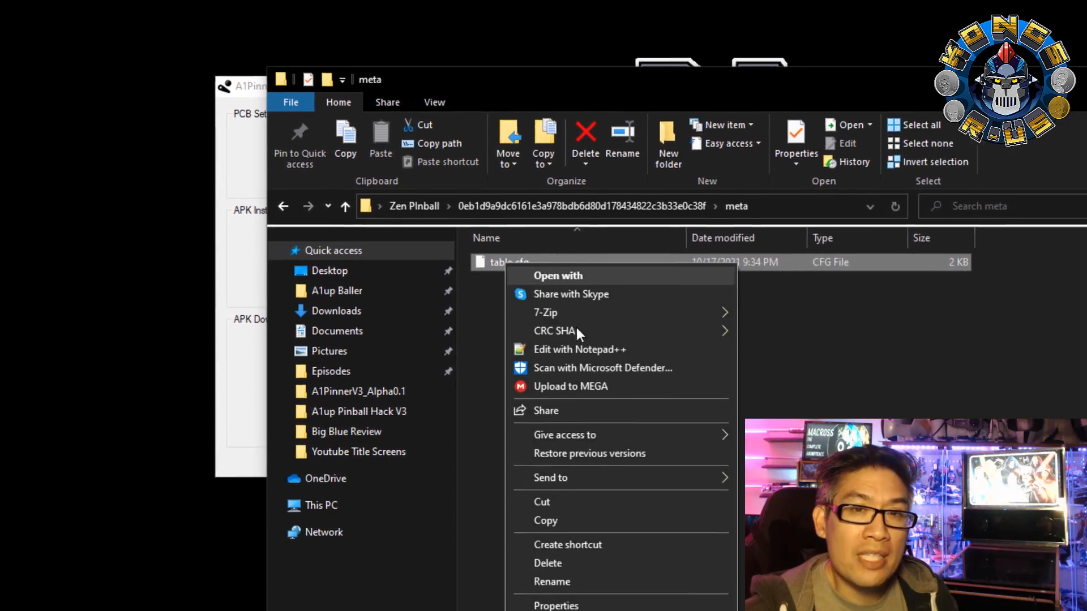
pyautogui.click(554, 317)
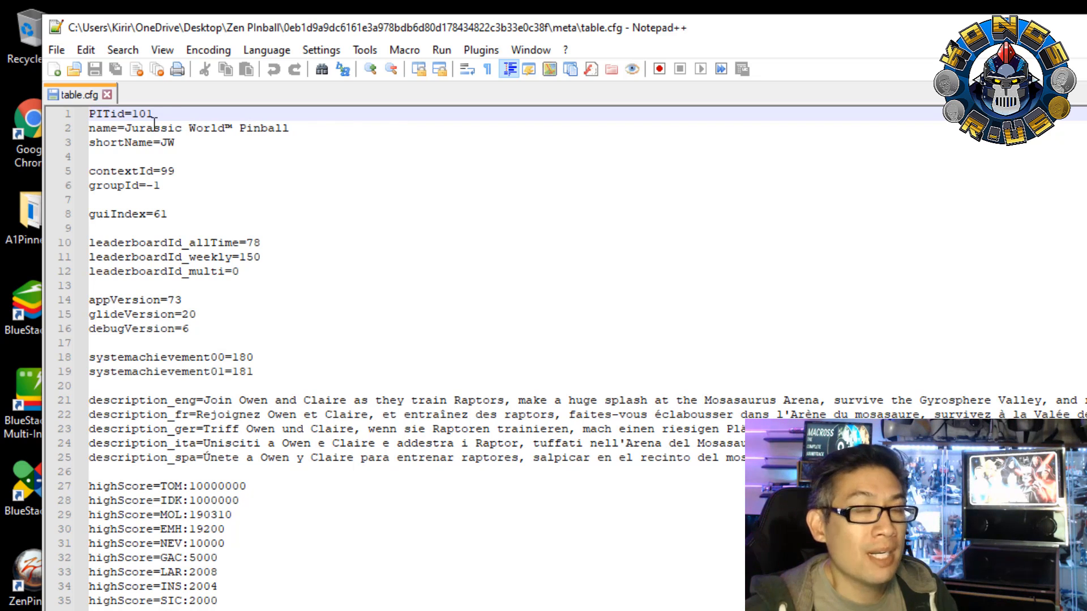
pyautogui.click(1084, 27)
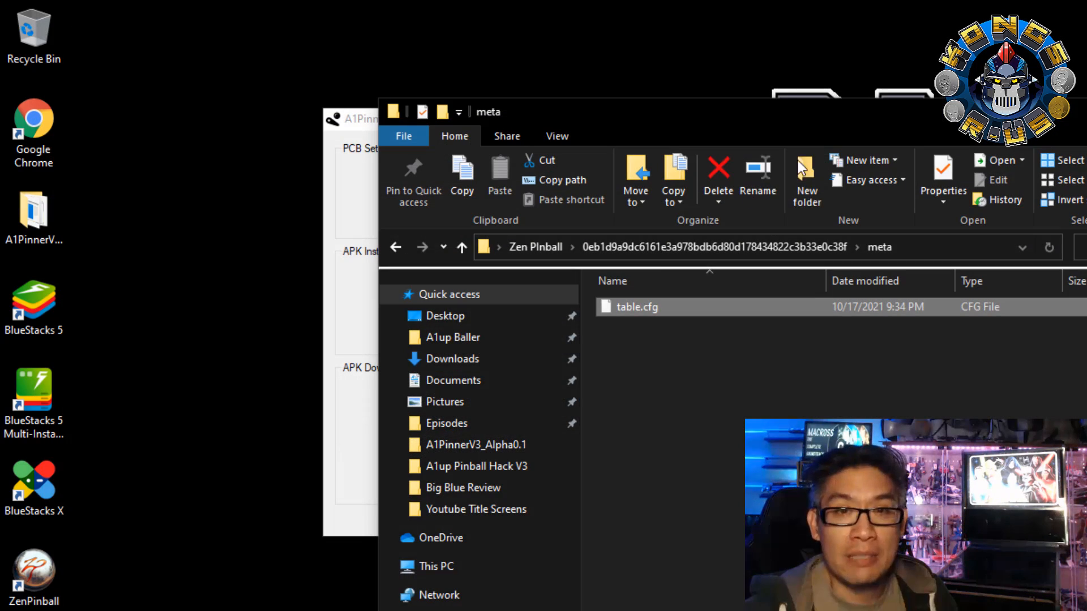
# - Bring up the table upload warning, and check the combined size of all .pxp files in the fixed_tables folder
pyautogui.click(563, 247)
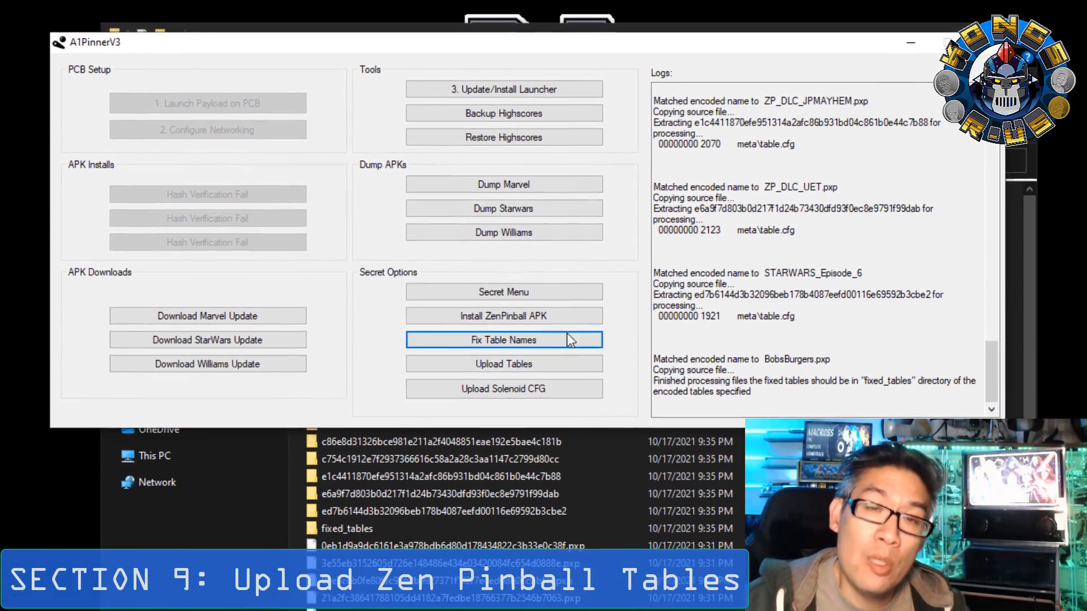
pyautogui.click(535, 371)
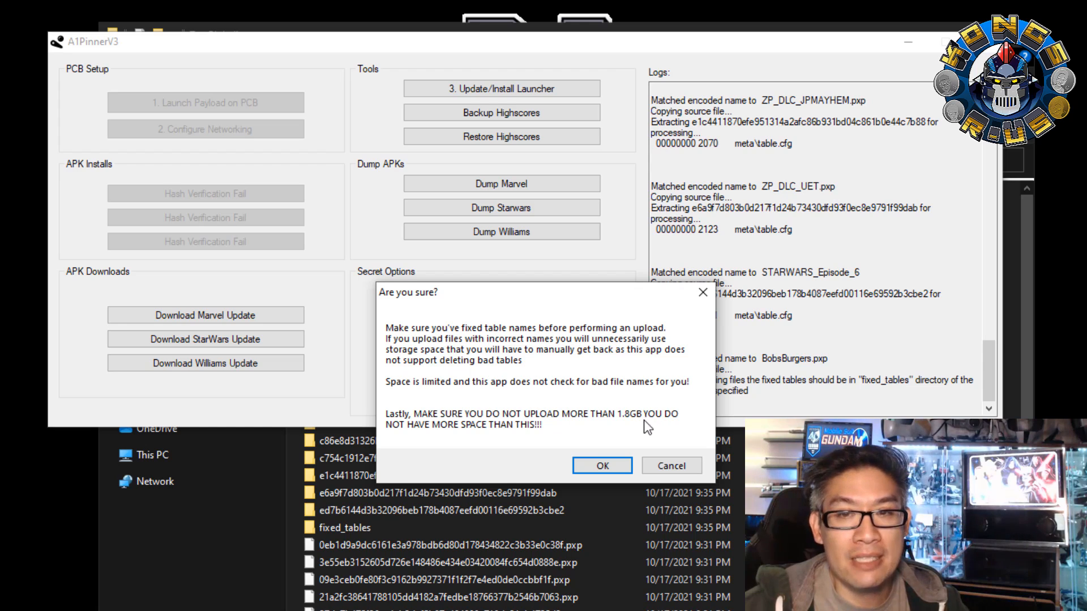
pyautogui.doubleClick(367, 527)
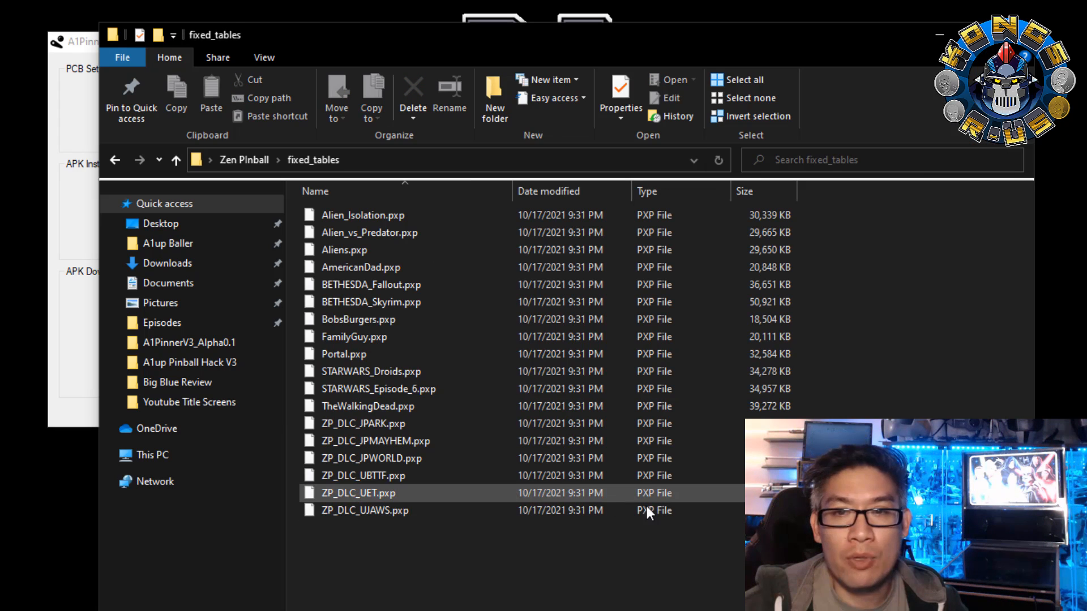
pyautogui.moveTo(817, 557); pyautogui.dragTo(392, 211)
pyautogui.rightClick(389, 264)
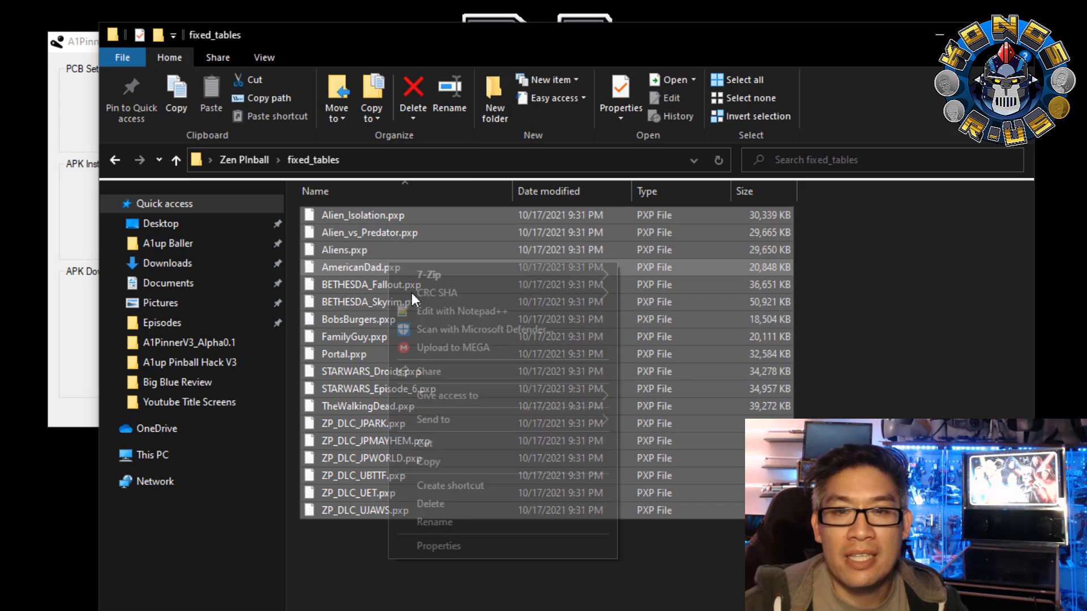
pyautogui.click(484, 548)
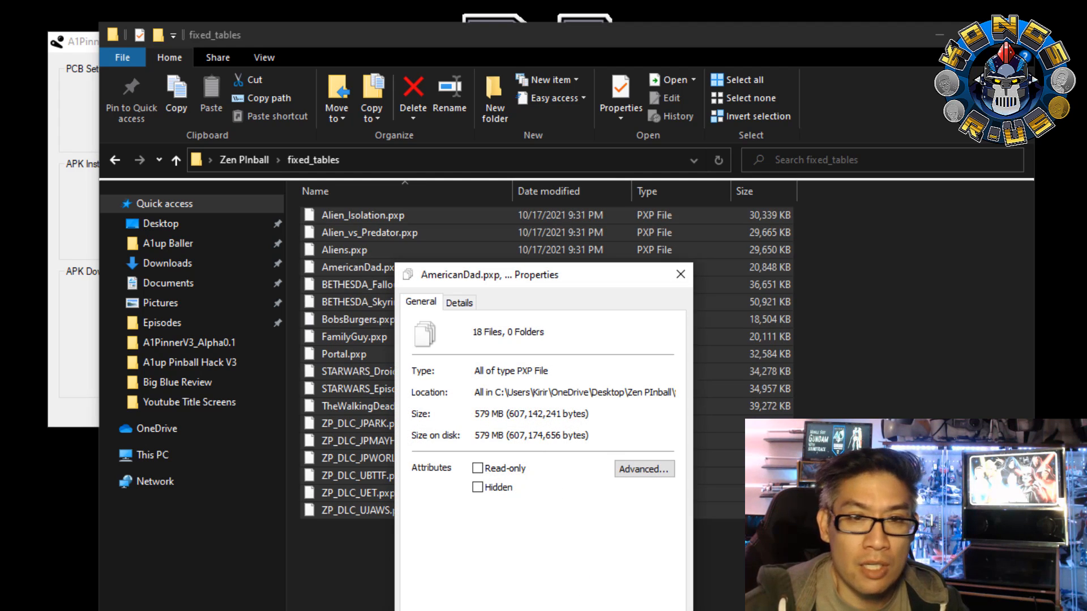
pyautogui.click(522, 610)
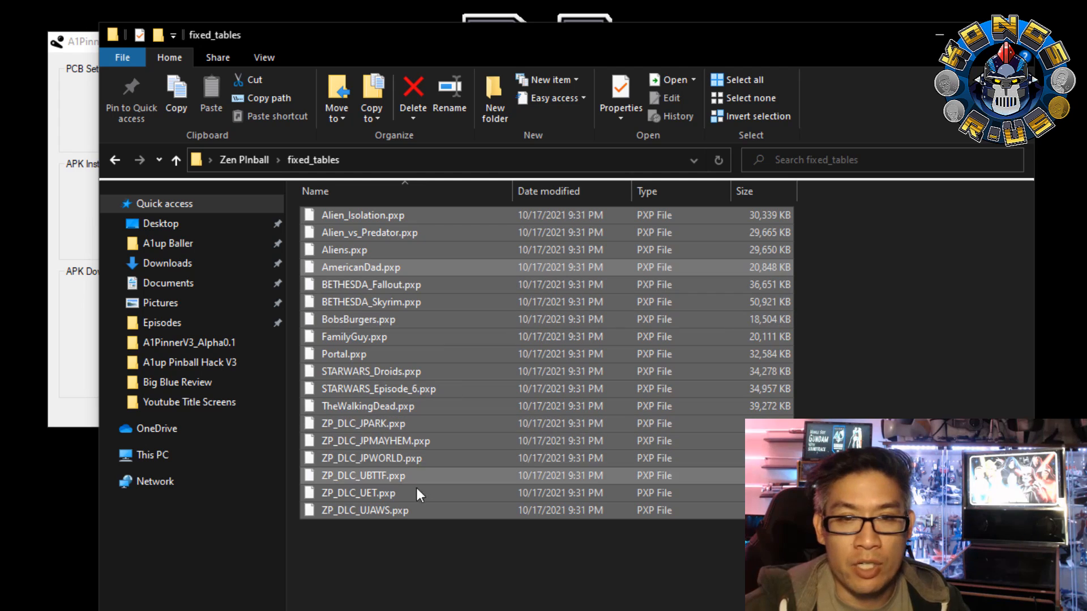
# - Delete TheWalkingDead.pxp and ZP_DLC_UBTTF.pxp from the fixed_tables folder, and put the file window away
pyautogui.click(387, 526)
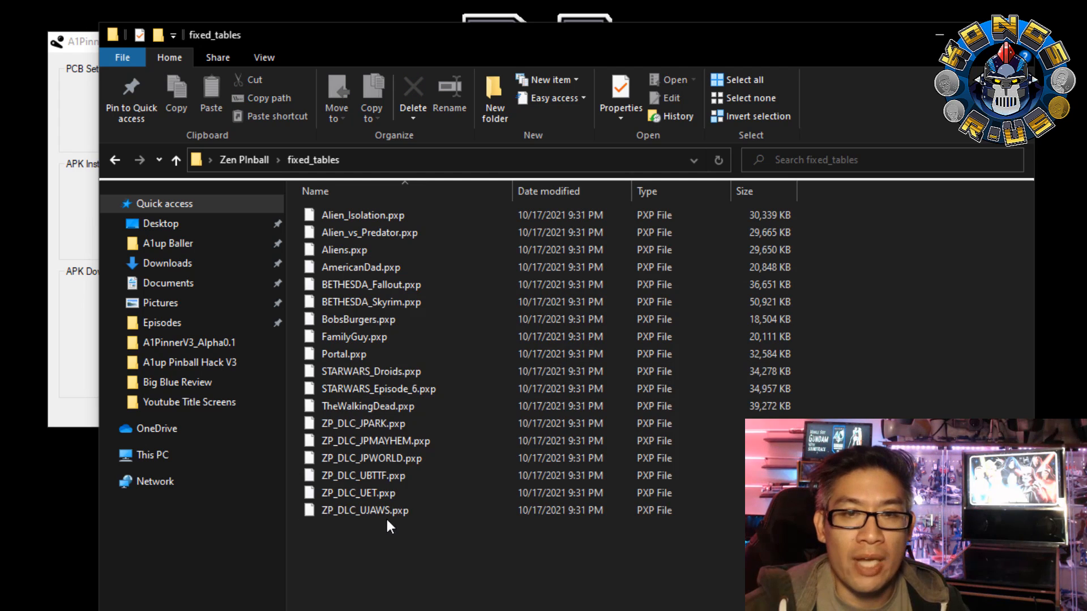
pyautogui.rightClick(370, 405)
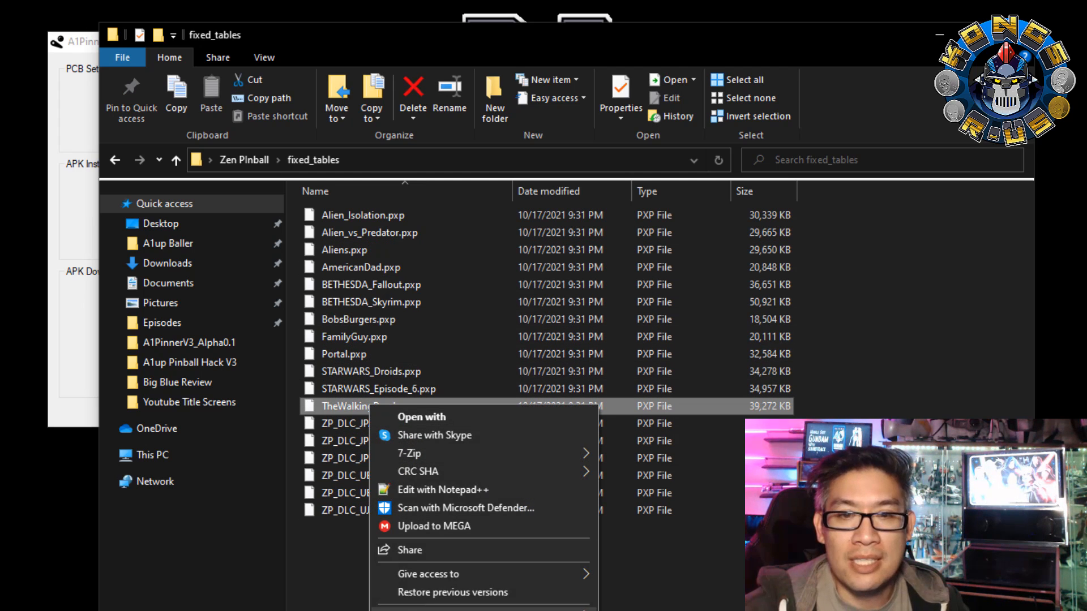
pyautogui.click(452, 610)
pyautogui.click(599, 441)
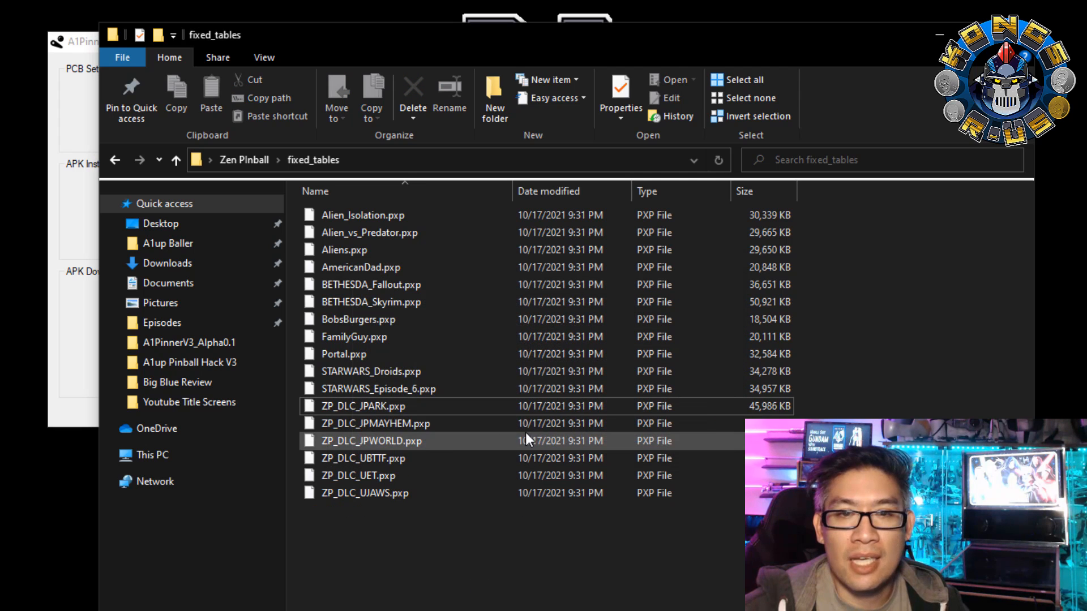
pyautogui.click(365, 459)
pyautogui.rightClick(365, 460)
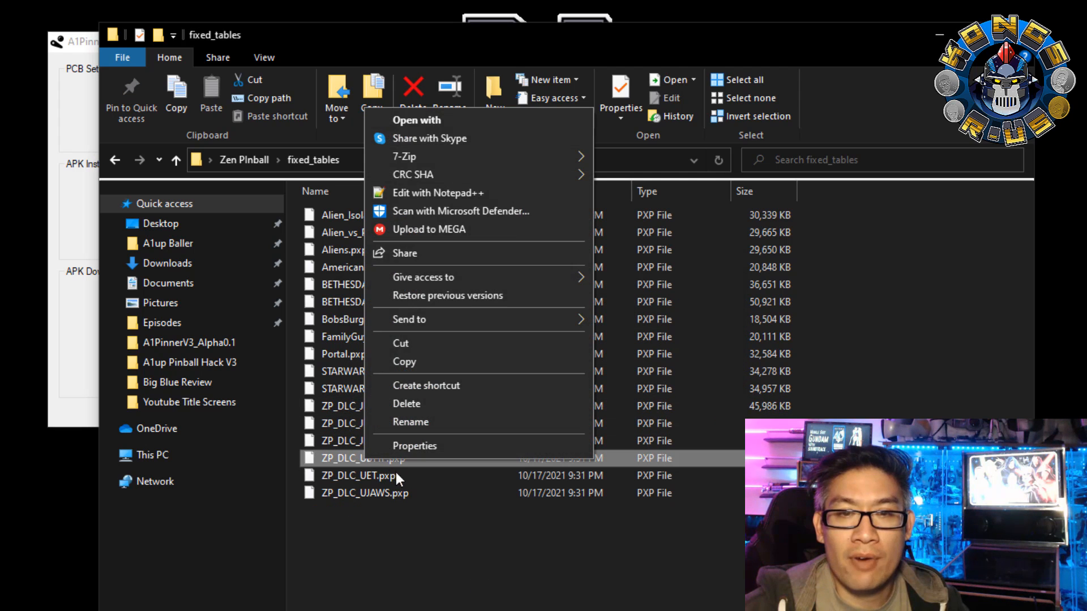
pyautogui.click(437, 403)
pyautogui.click(607, 436)
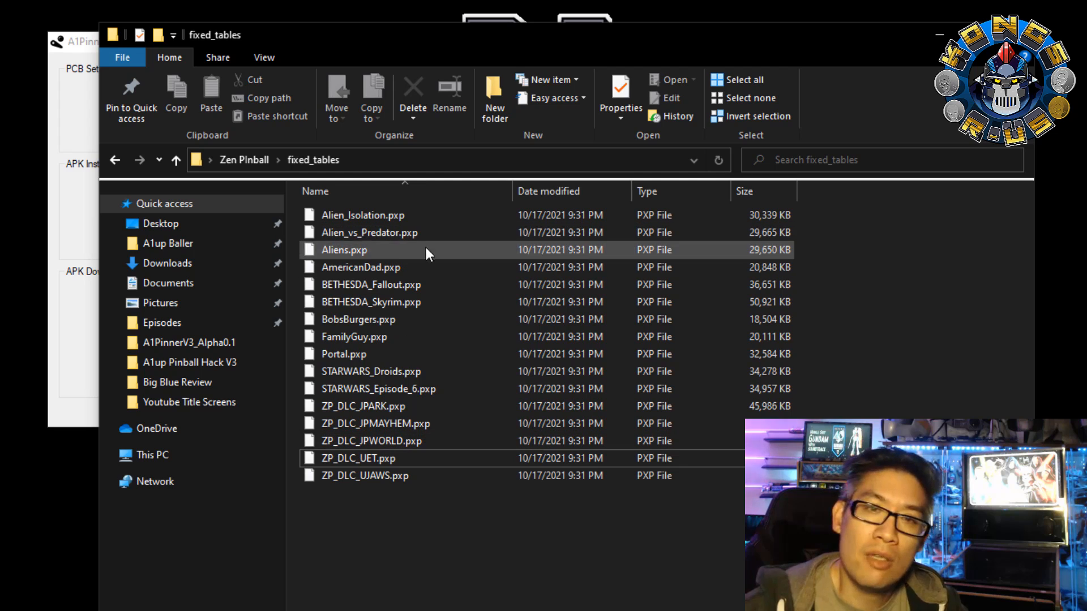
pyautogui.click(250, 160)
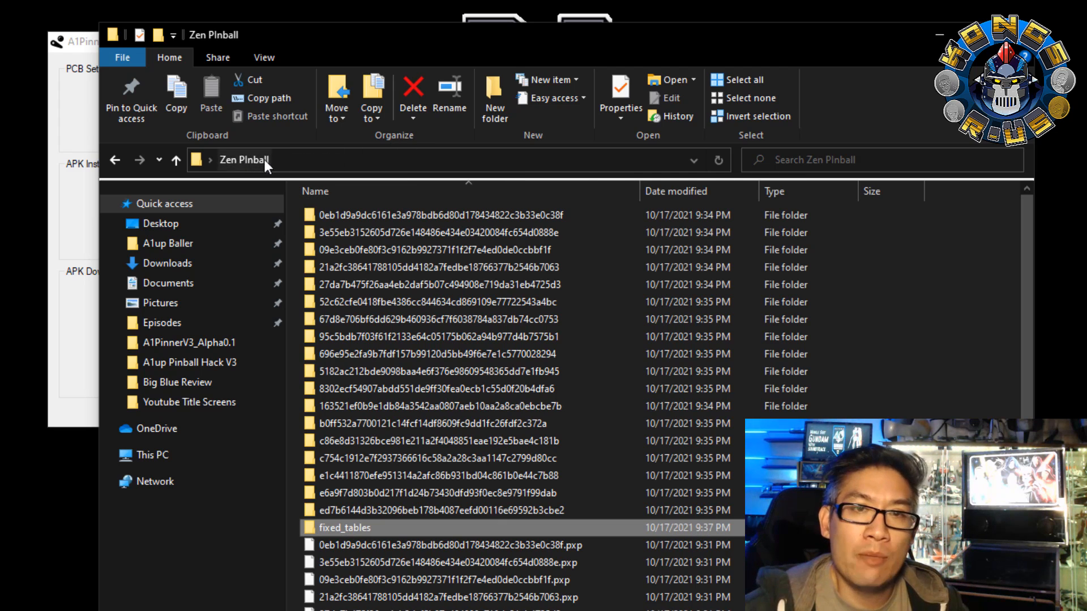
pyautogui.click(940, 35)
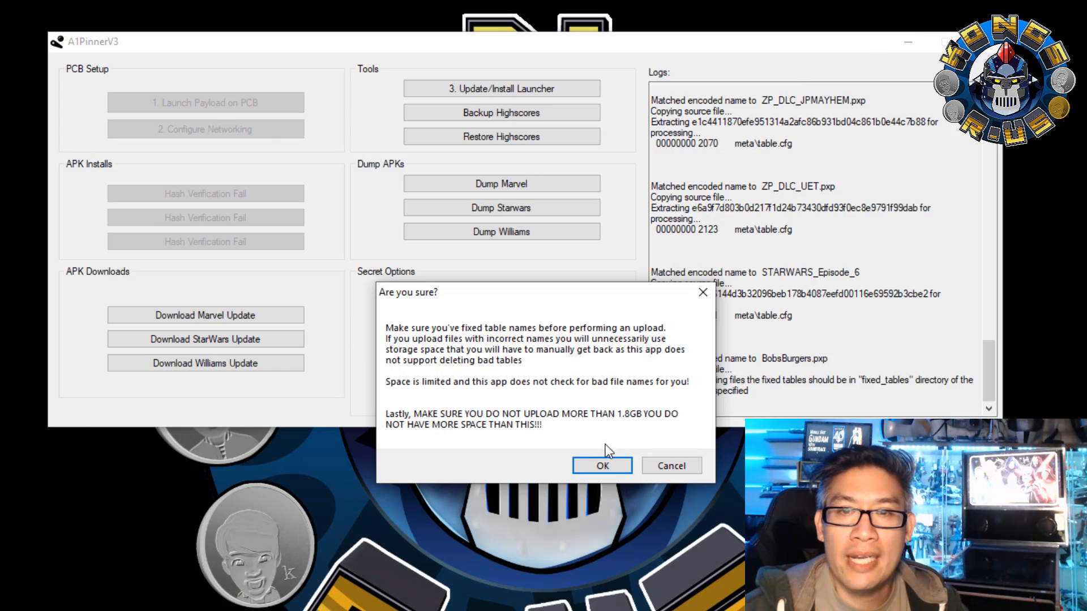
# - Upload all remaining .pxp tables from fixed_tables in the desktop folder Zen PInball, accepting the storage space warning
pyautogui.click(602, 465)
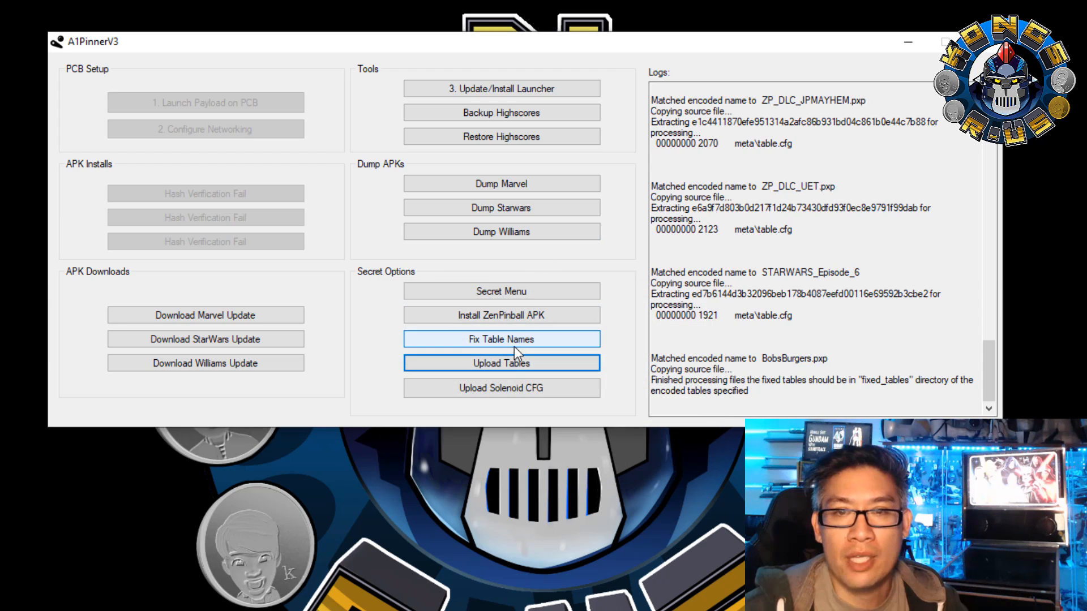
pyautogui.click(511, 366)
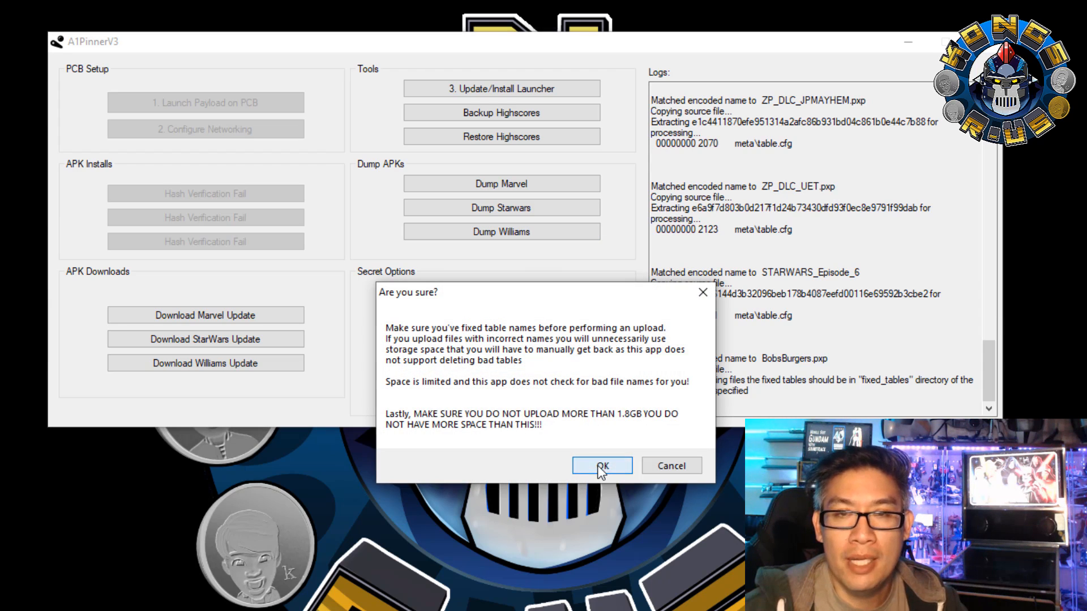
pyautogui.click(600, 465)
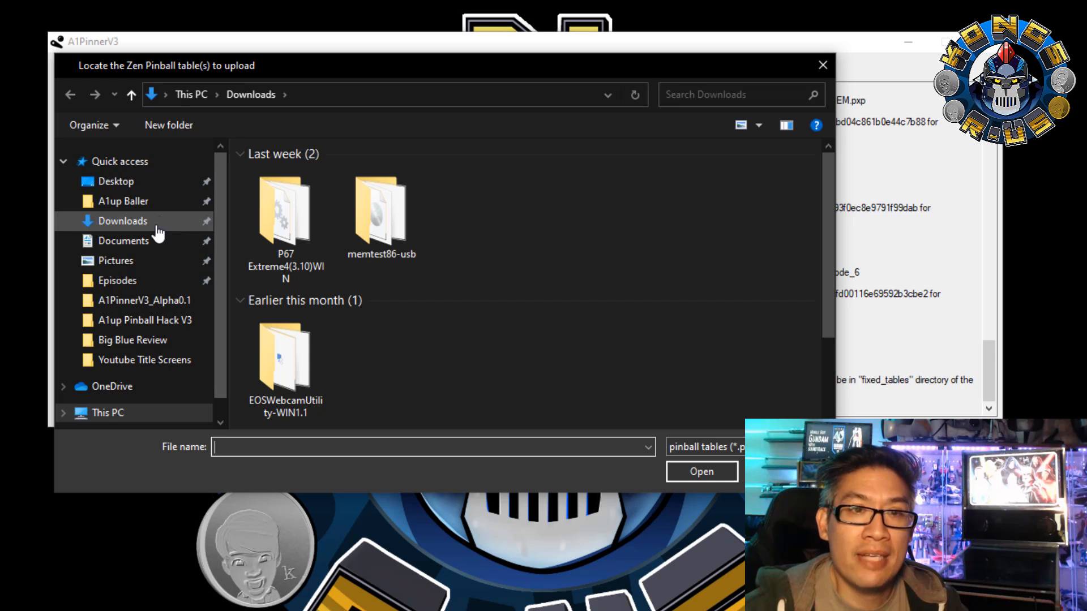
pyautogui.click(122, 183)
pyautogui.doubleClick(395, 183)
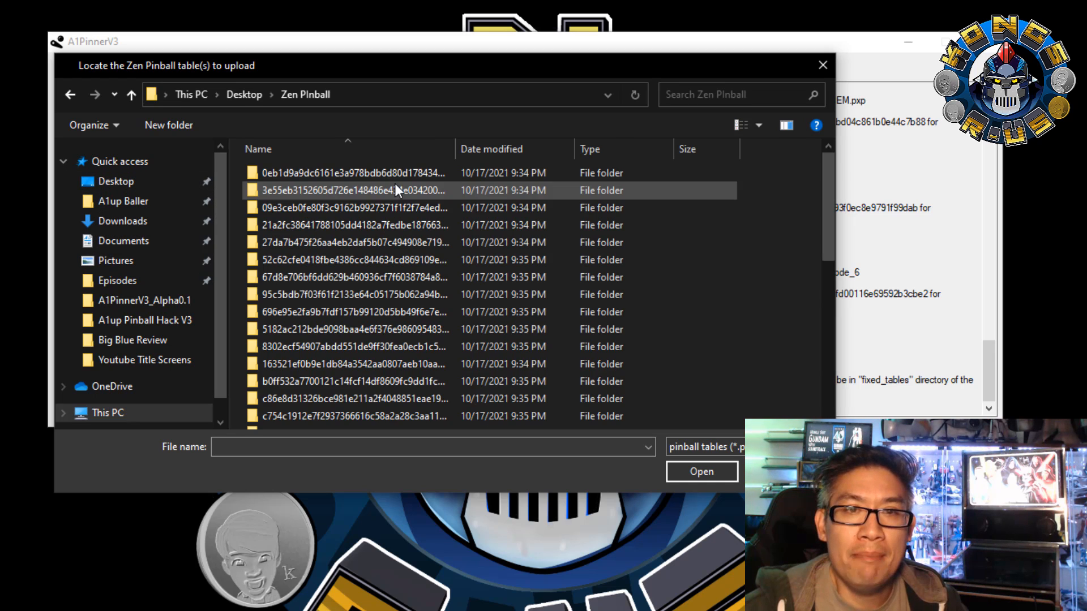
pyautogui.scroll(-3, 328, 362)
pyautogui.doubleClick(300, 338)
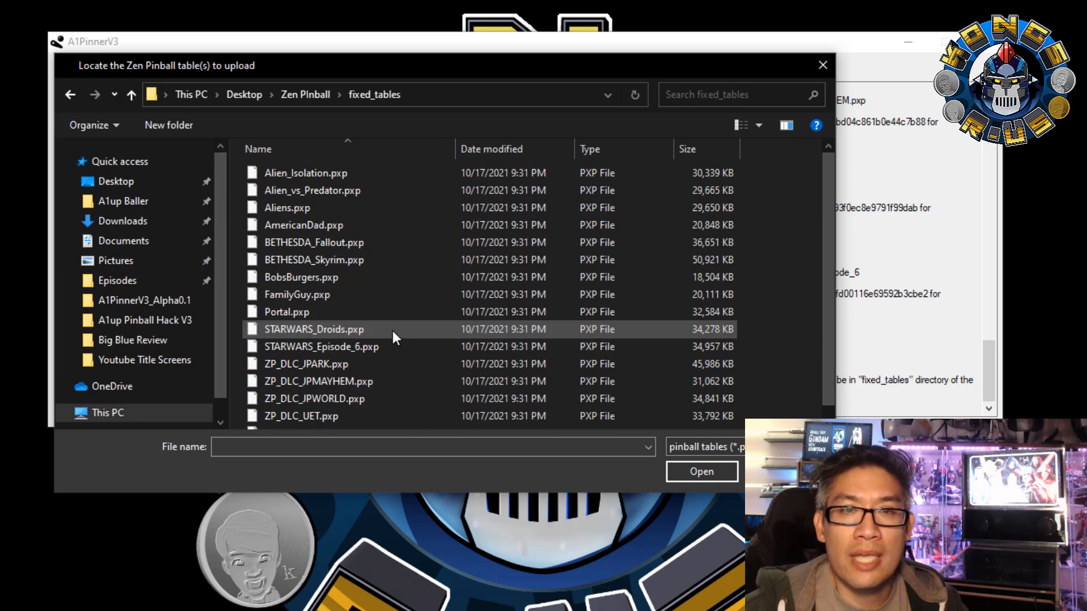
pyautogui.moveTo(768, 425); pyautogui.dragTo(382, 148)
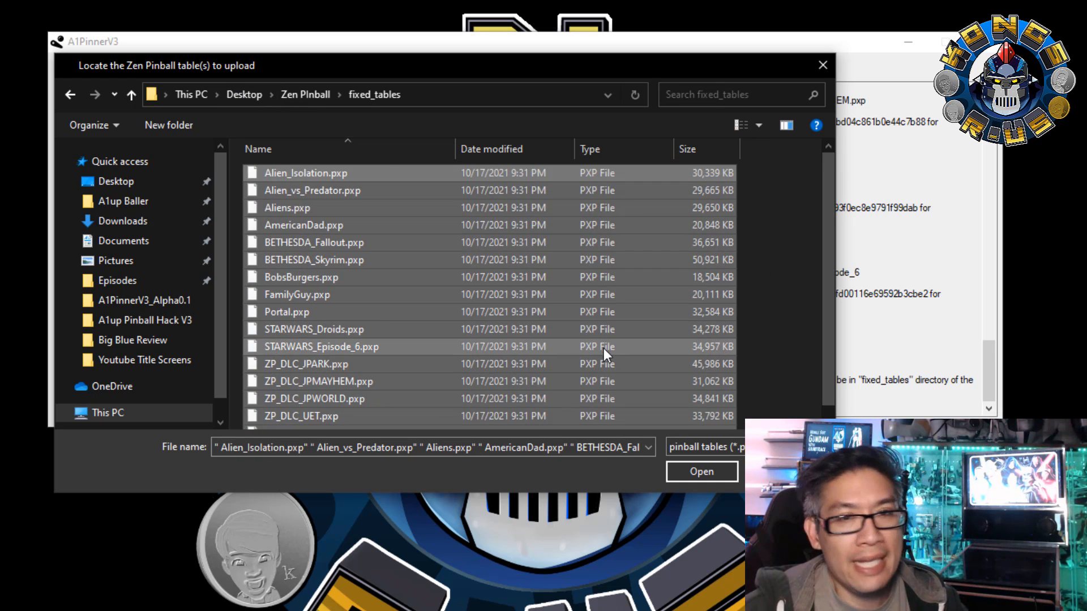
pyautogui.scroll(-1, 604, 349)
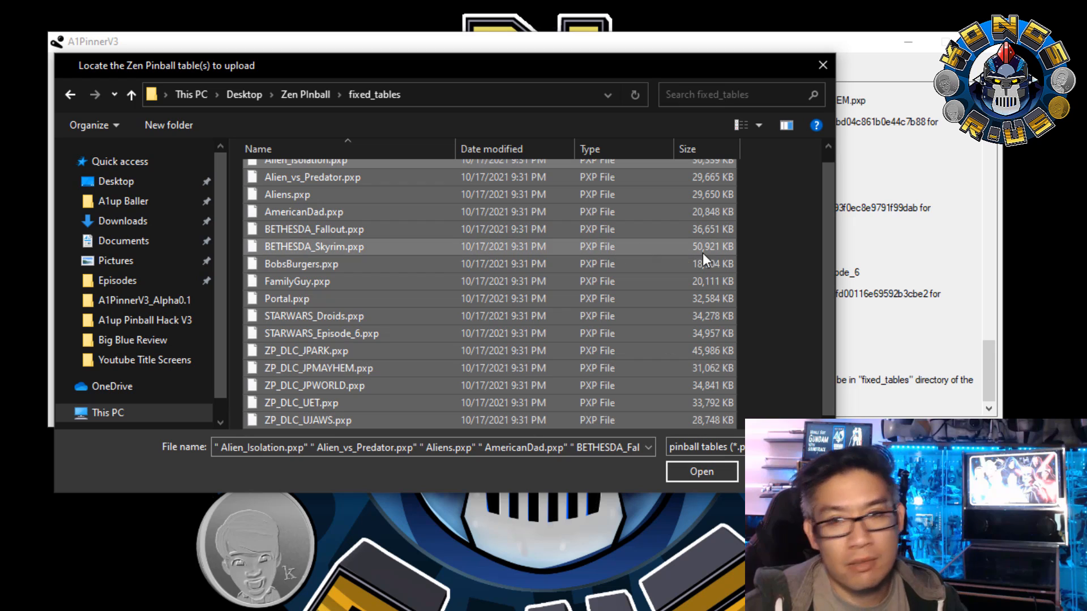
pyautogui.click(697, 479)
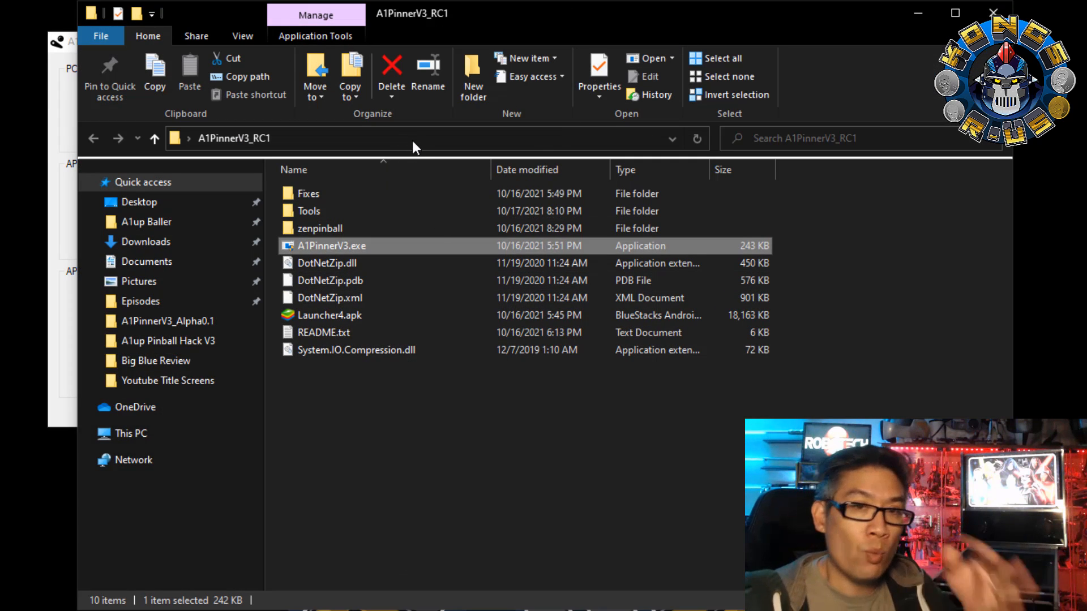
# - Open the Configs subfolder of Tools in A1PinnerV3_RC1 and locate the config file CIT.cfg
pyautogui.doubleClick(333, 213)
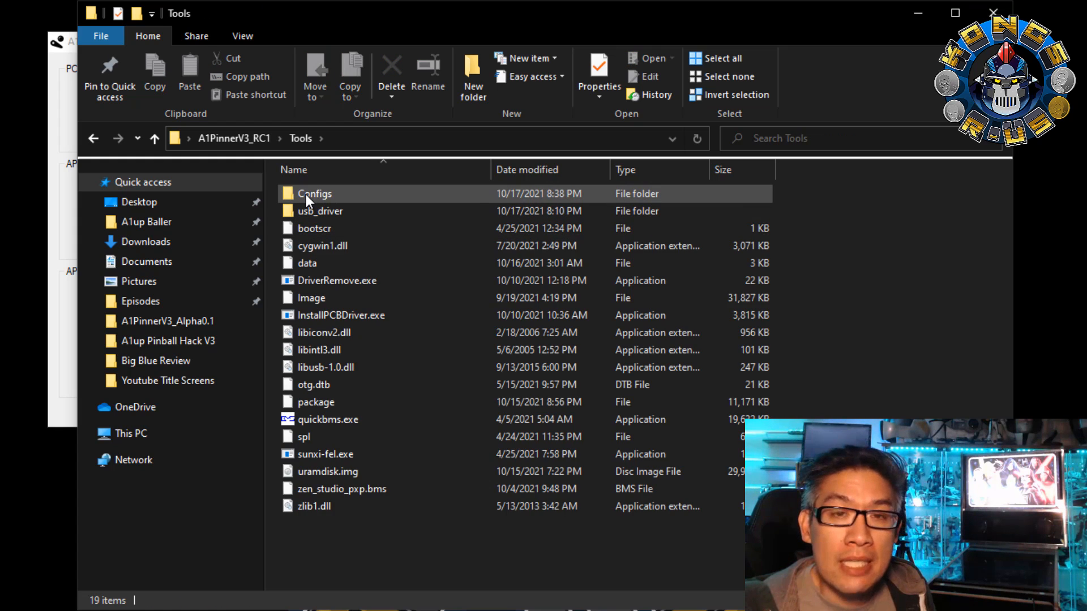
pyautogui.doubleClick(306, 195)
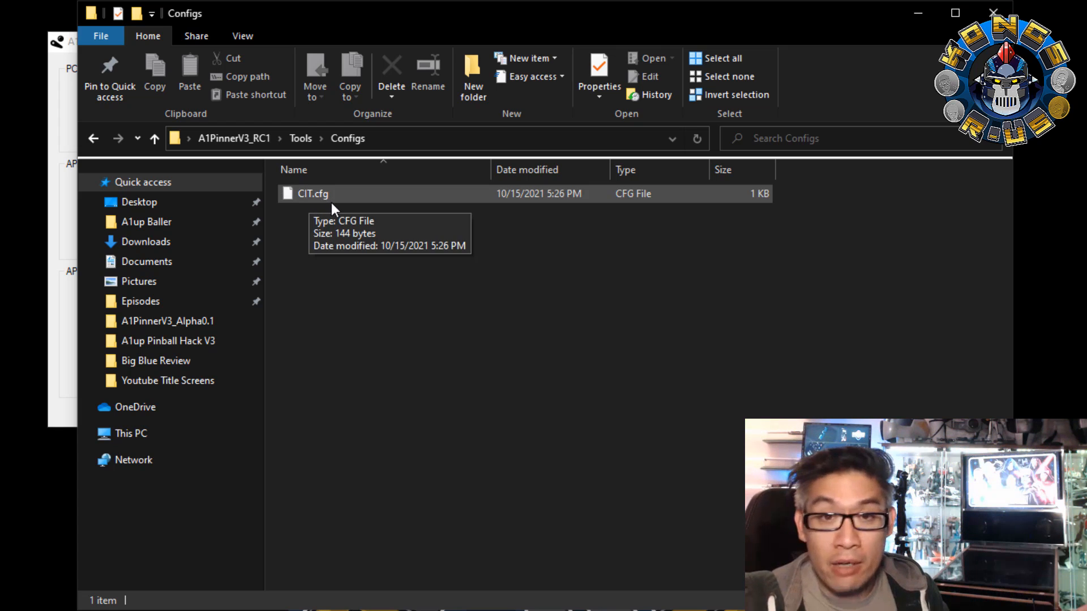
pyautogui.click(325, 196)
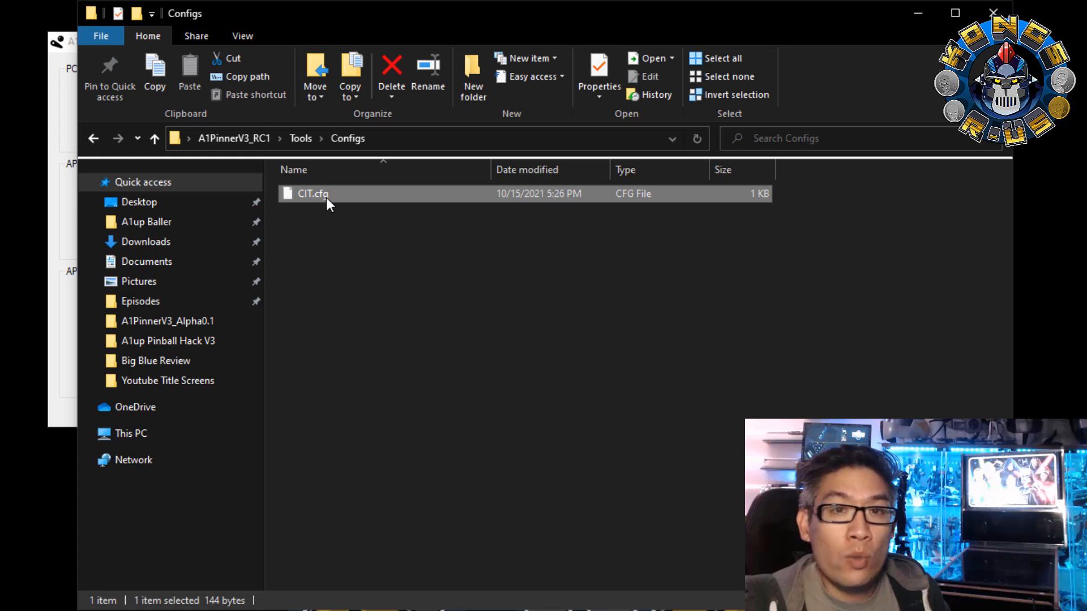
pyautogui.click(377, 236)
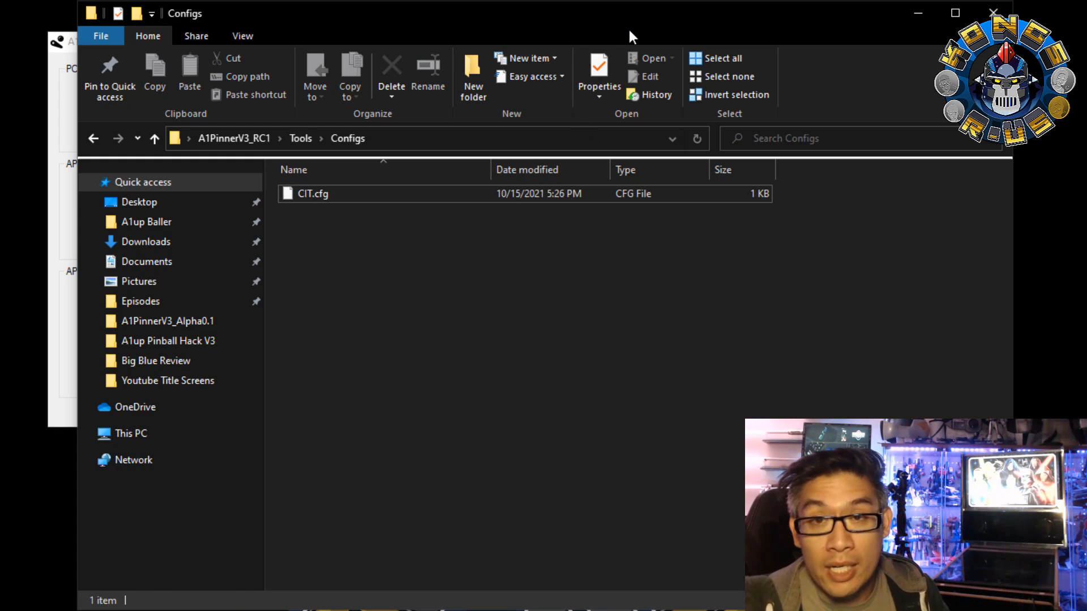
pyautogui.moveTo(594, 26); pyautogui.dragTo(656, 39)
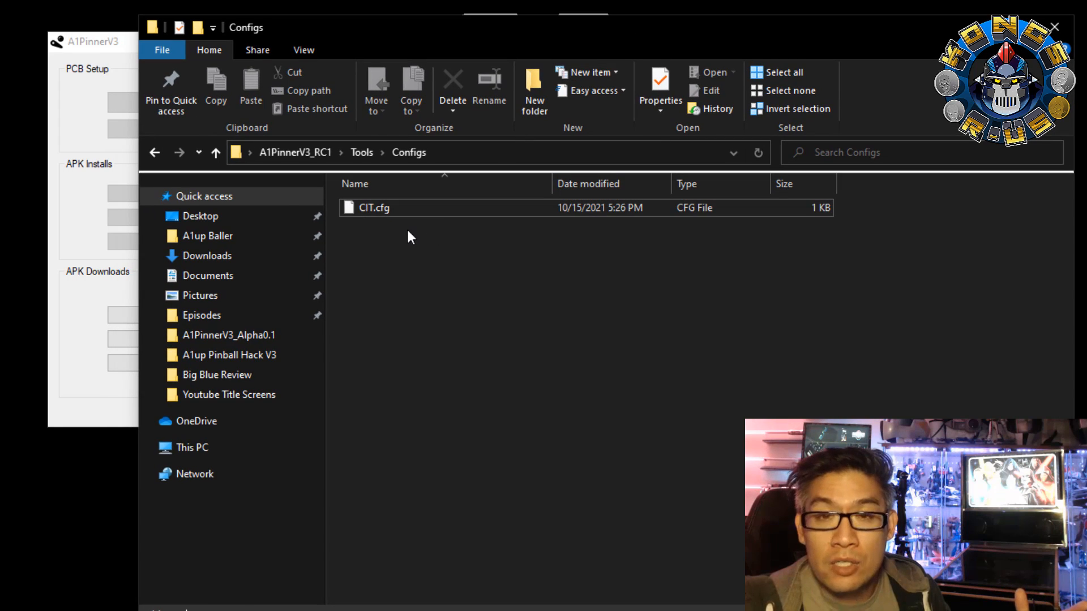
# - Make three copies of CIT.cfg in the same Configs folder
pyautogui.rightClick(362, 207)
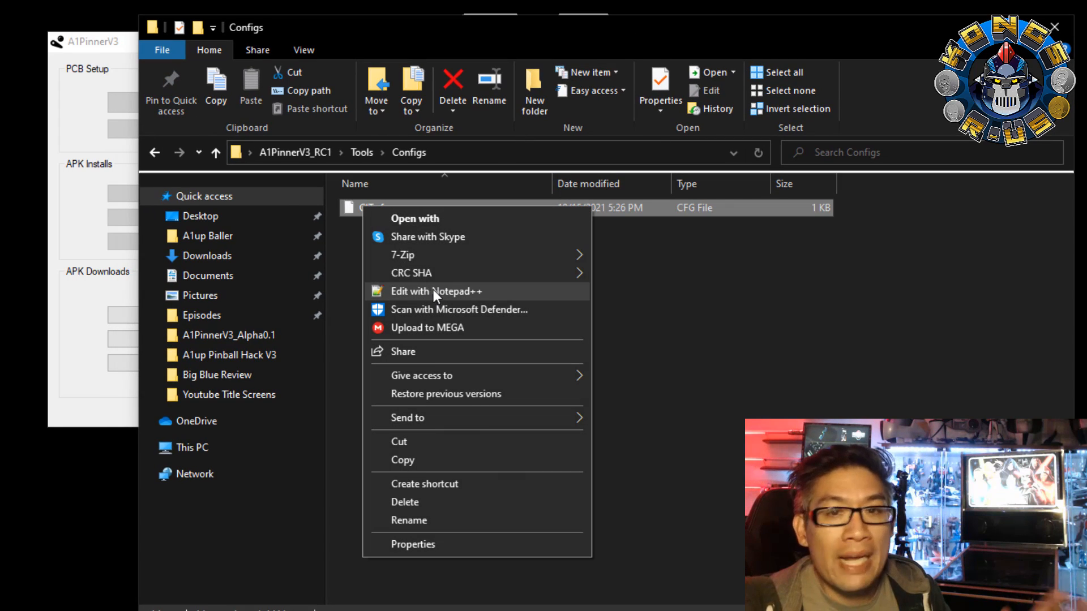
pyautogui.click(470, 460)
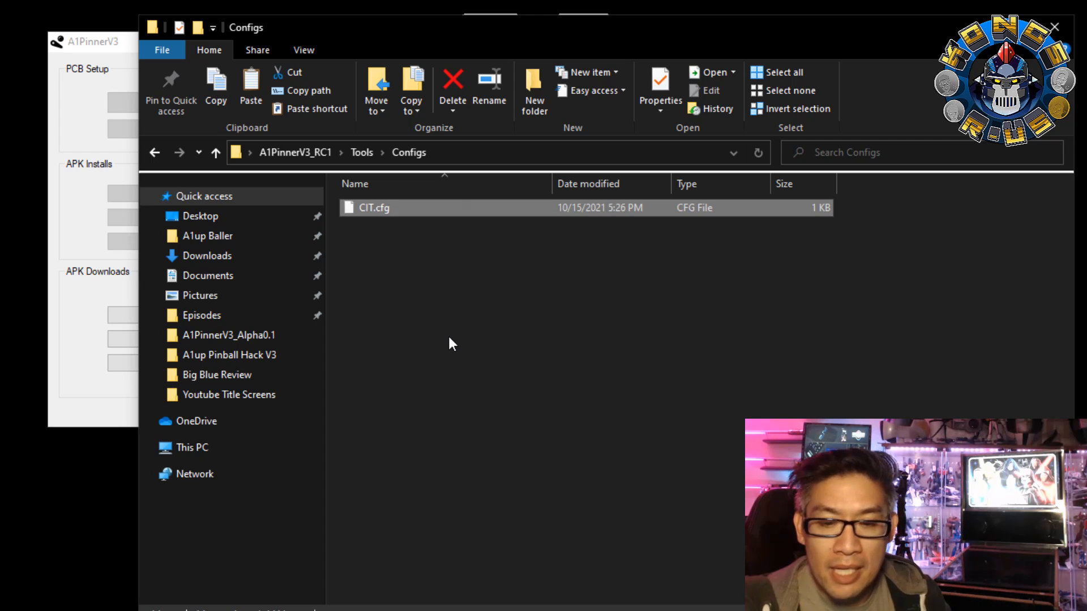
pyautogui.rightClick(407, 322)
pyautogui.click(484, 435)
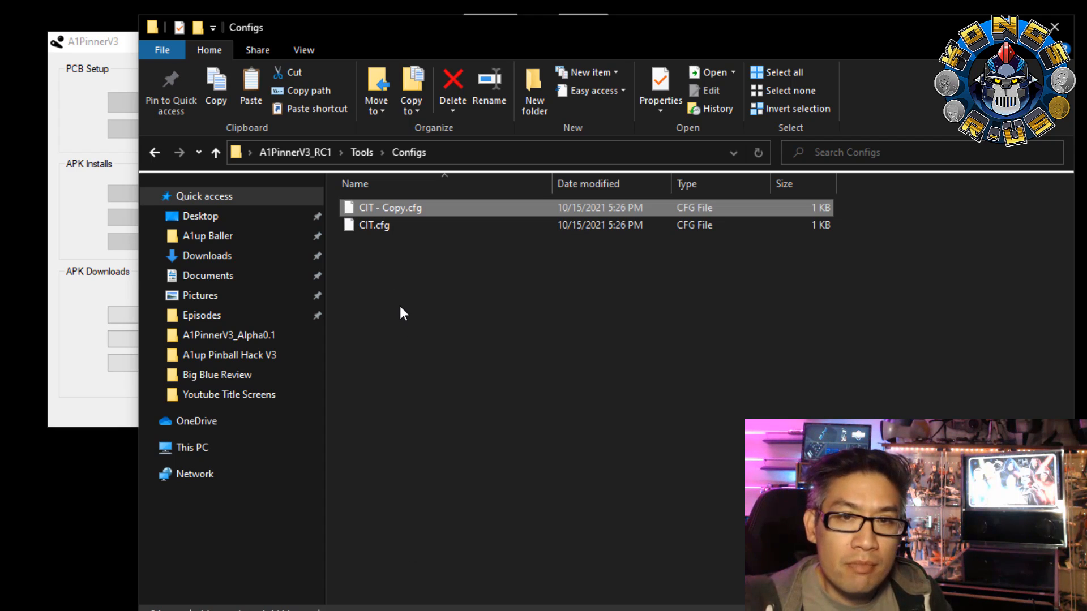
pyautogui.rightClick(400, 304)
pyautogui.click(482, 421)
pyautogui.rightClick(410, 334)
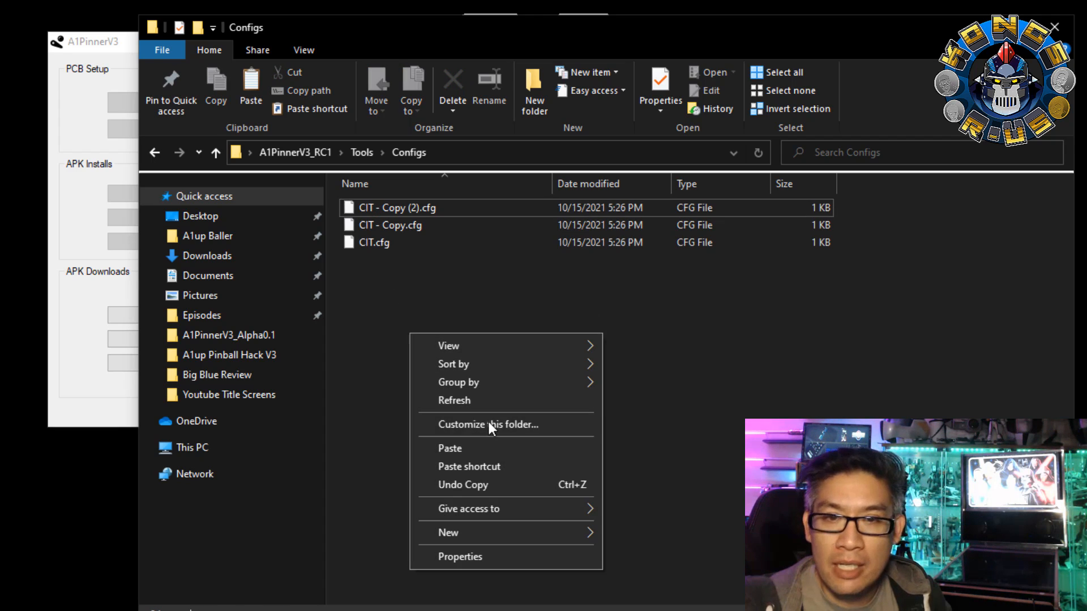
pyautogui.click(478, 447)
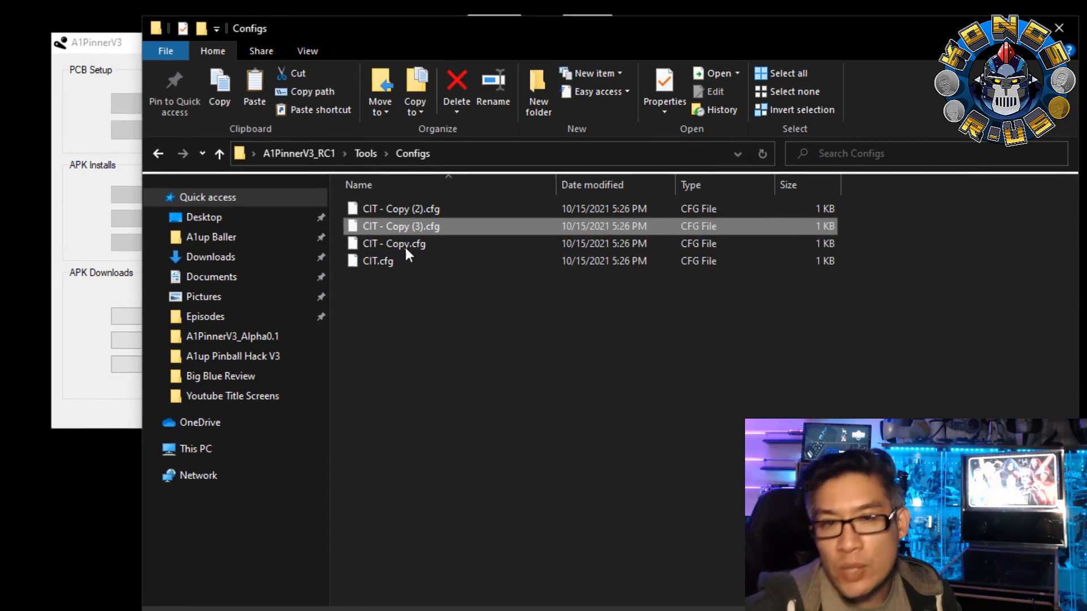
pyautogui.click(409, 301)
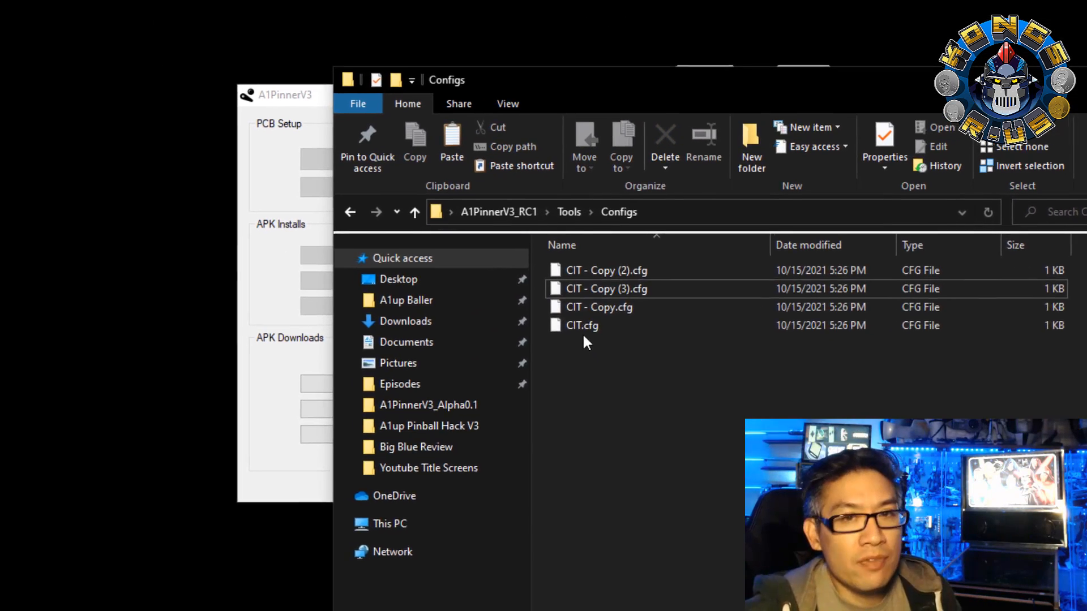
# - Inspect the bumper, sling and flipper assignments in the original CIT.cfg using Notepad++, and close the file and the editor
pyautogui.rightClick(660, 344)
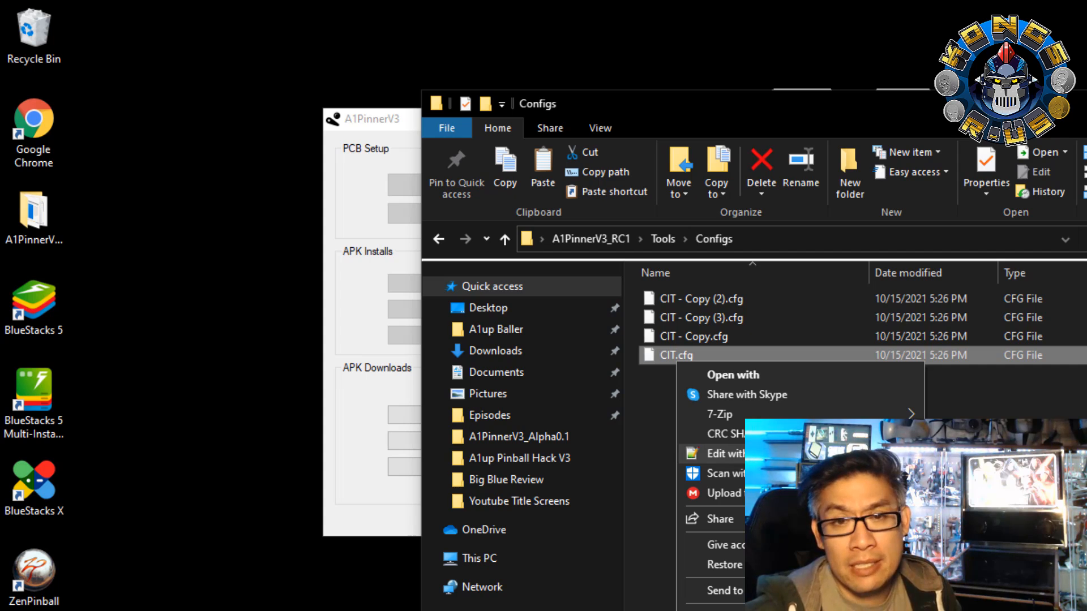
pyautogui.click(697, 438)
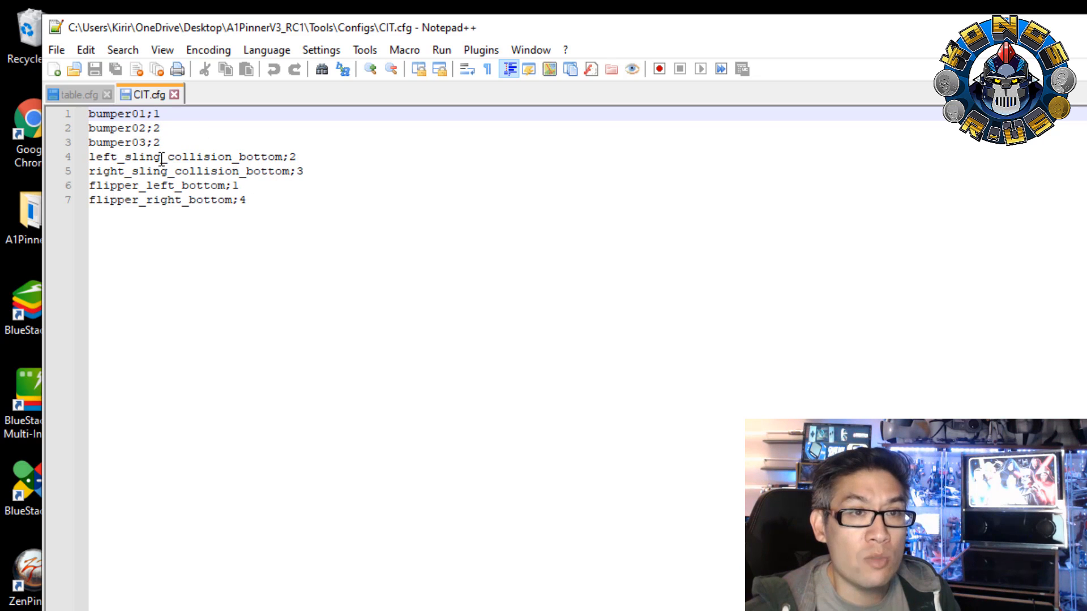
pyautogui.click(175, 97)
pyautogui.click(1081, 28)
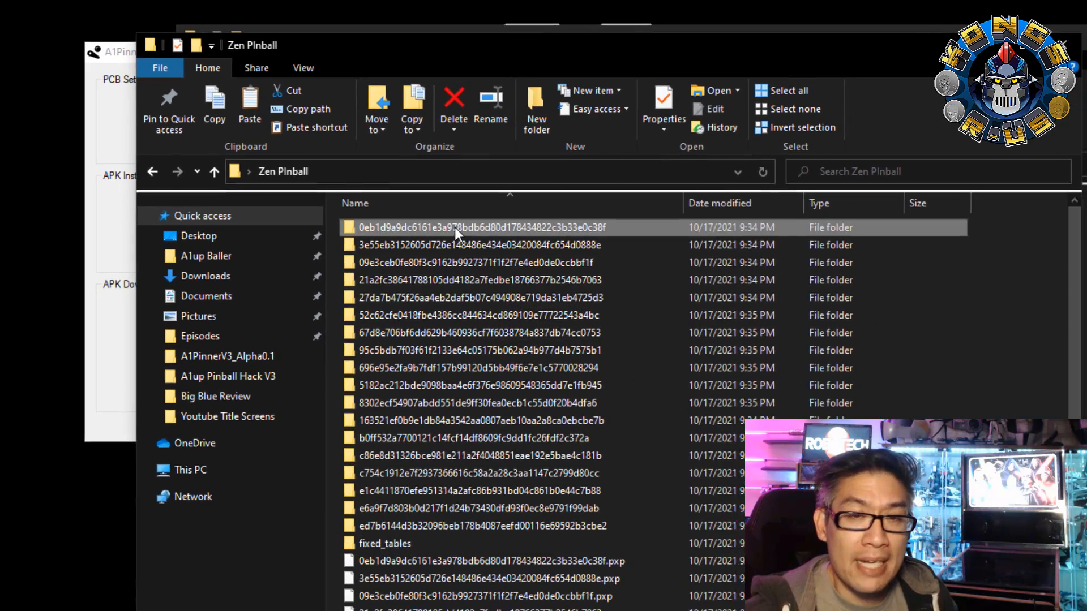
# - Open table.cfg from the meta subfolder of the 0eb1d9a9… table folder in Notepad++ and look up the table's shortName
pyautogui.doubleClick(569, 263)
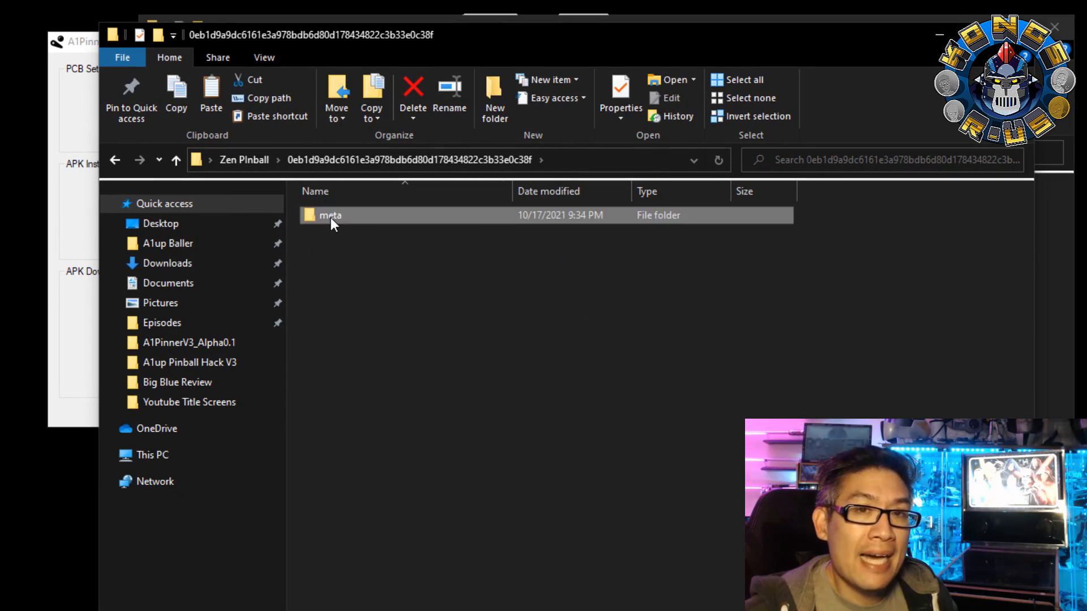
pyautogui.doubleClick(330, 217)
pyautogui.rightClick(348, 216)
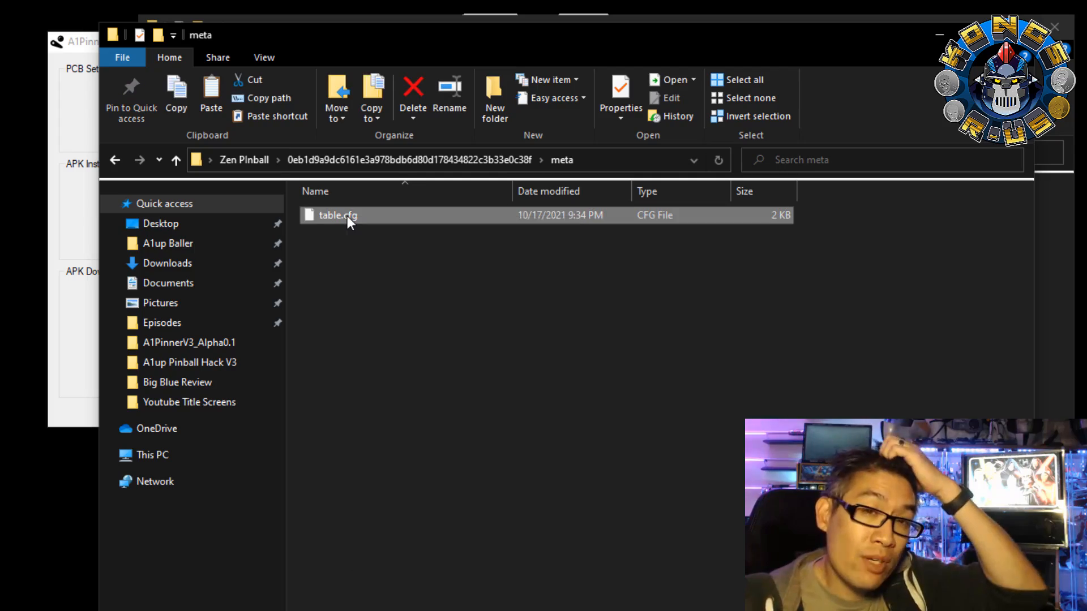
pyautogui.click(447, 300)
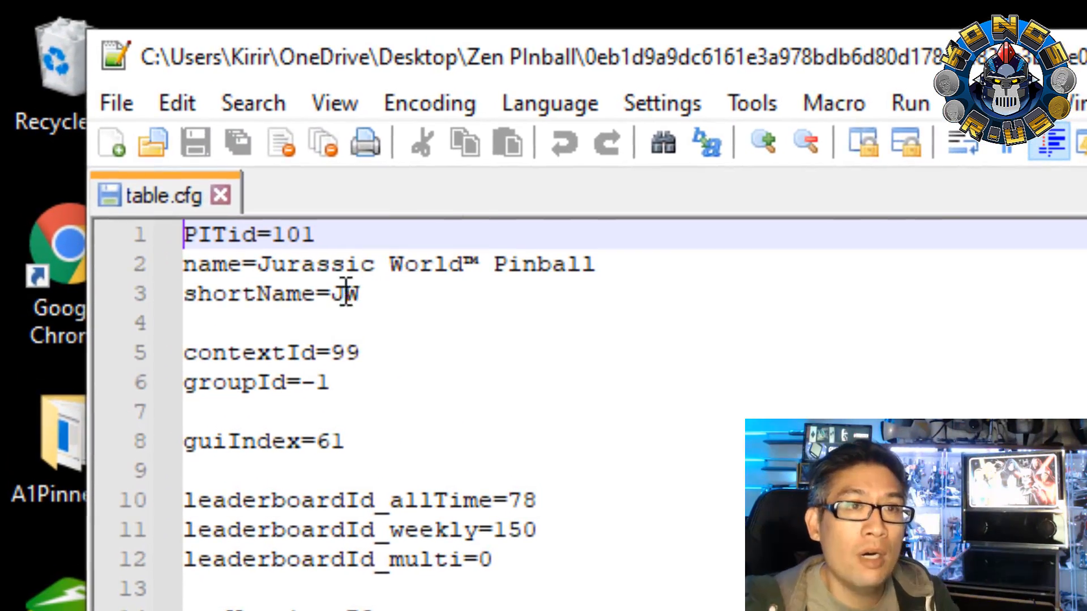
pyautogui.moveTo(376, 303); pyautogui.dragTo(185, 294)
pyautogui.click(351, 328)
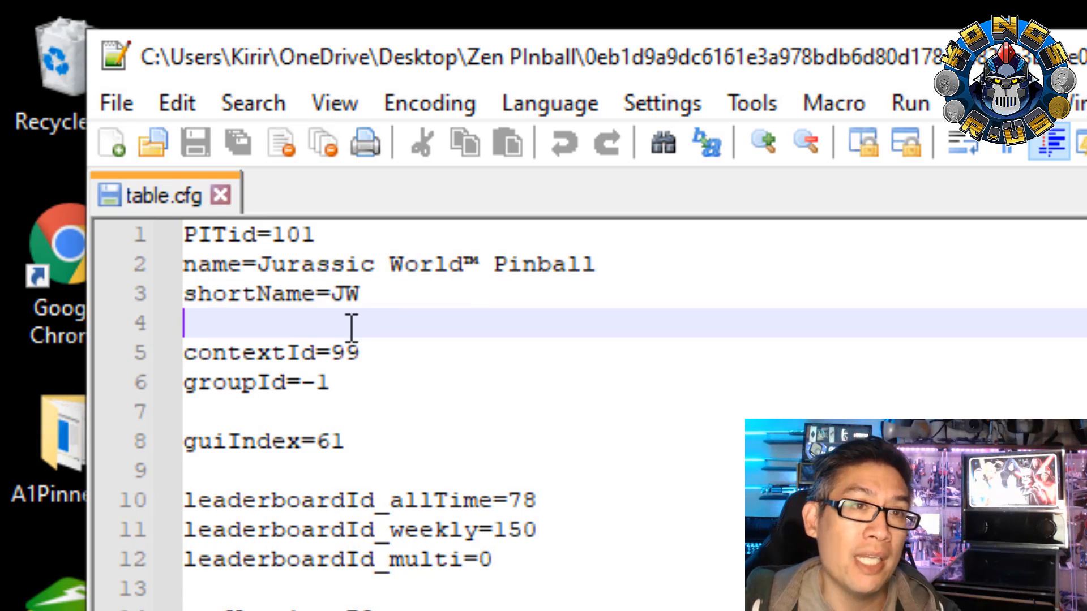
pyautogui.moveTo(369, 303); pyautogui.dragTo(342, 303)
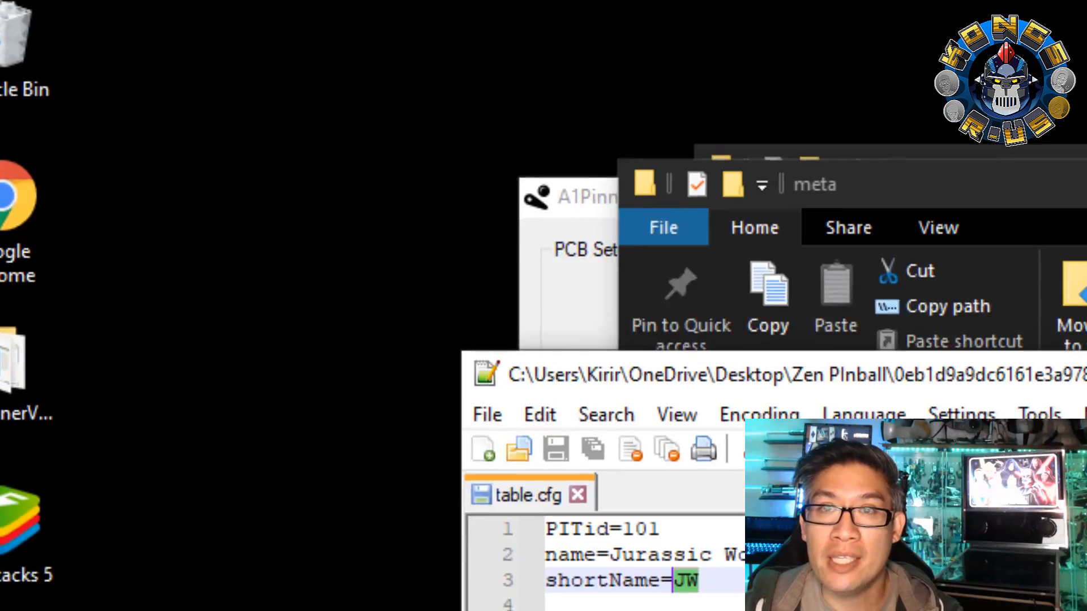
# - Go back up to the Zen PInball folder and view the table files in fixed_tables
pyautogui.click(1047, 192)
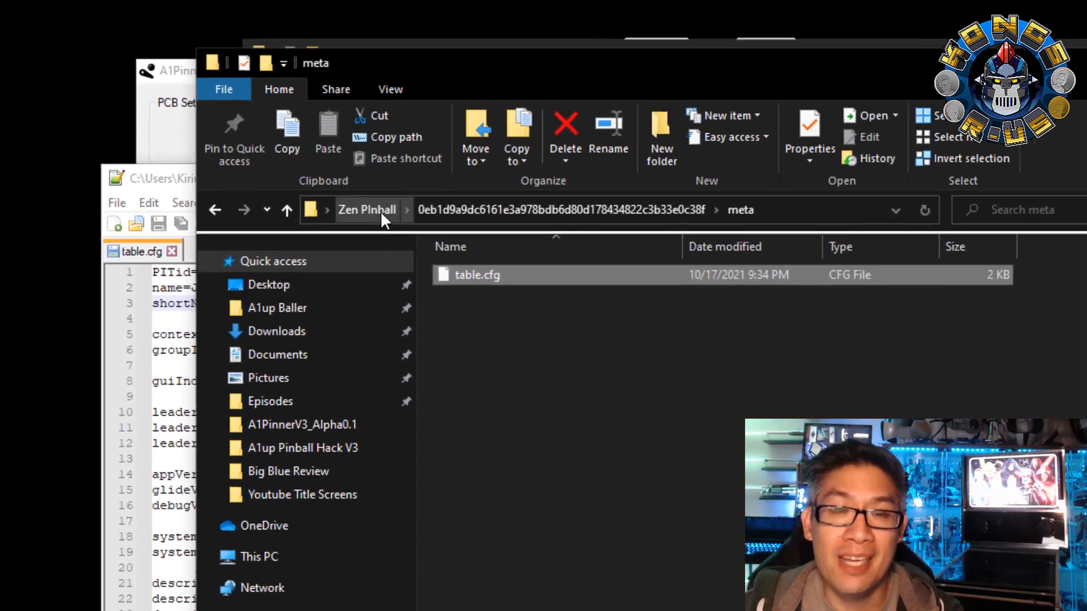
pyautogui.hotkey('alt', 'Up')
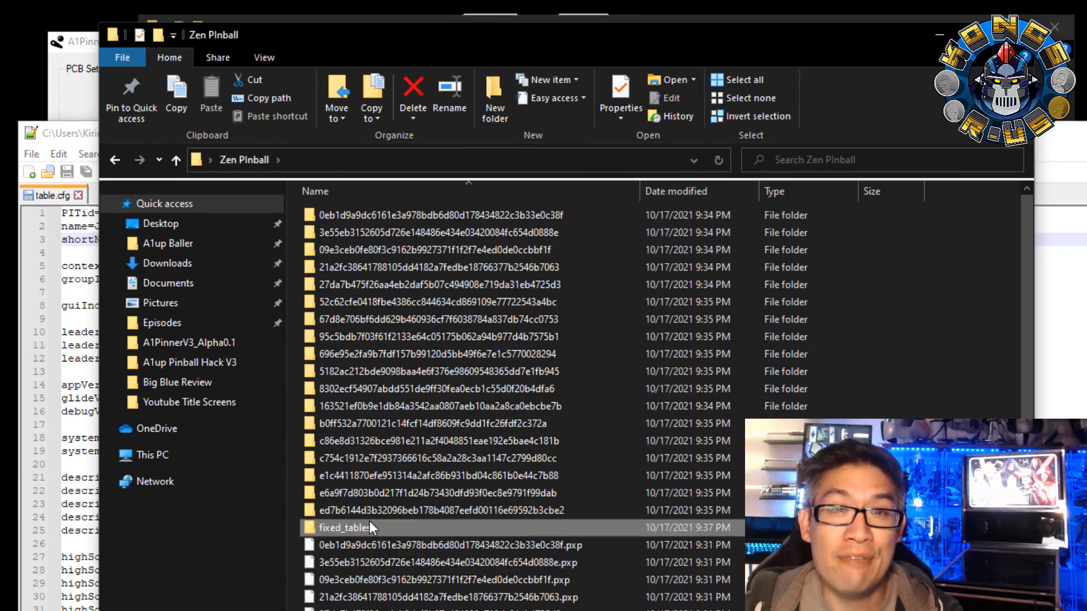
pyautogui.doubleClick(370, 521)
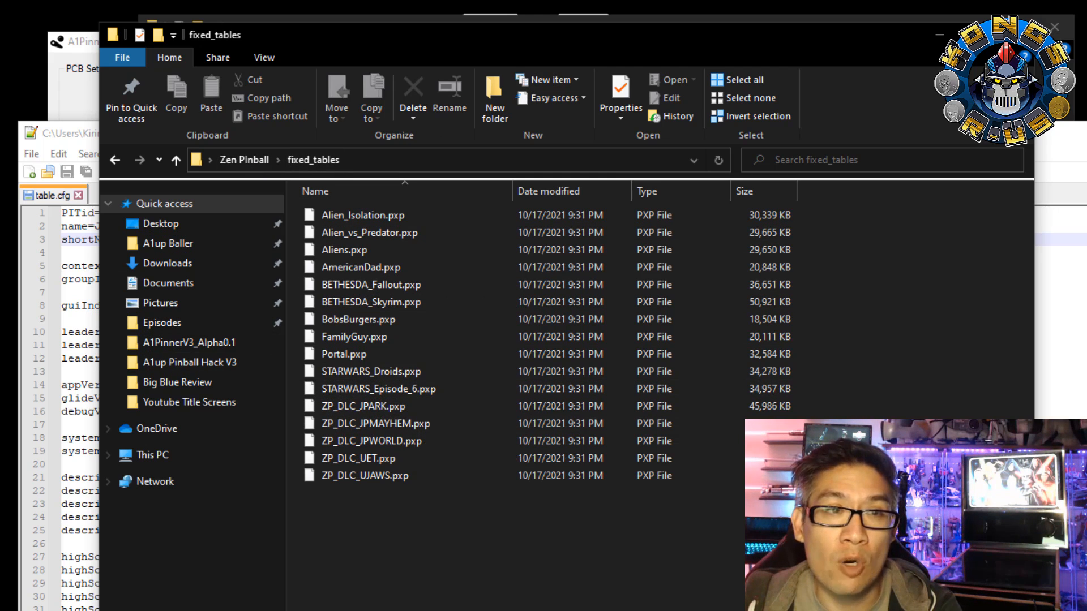
# - Rename CIT - Copy.cfg as JW.cfg in the Configs subfolder of A1PinnerV3_RC1's Tools folder
pyautogui.hotkey('alt', 'Tab')
pyautogui.doubleClick(399, 247)
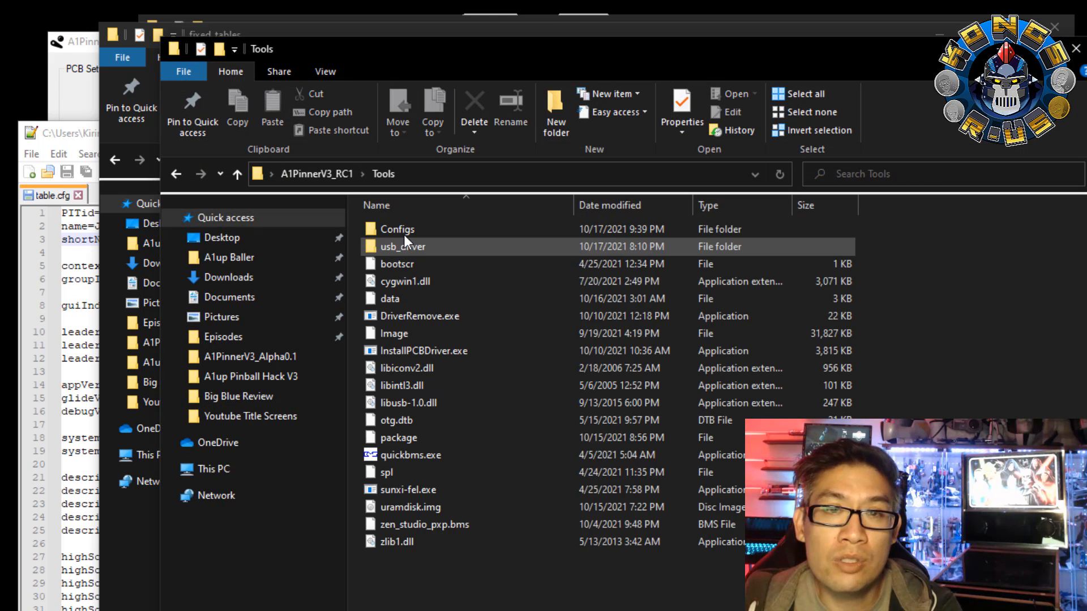
pyautogui.doubleClick(407, 232)
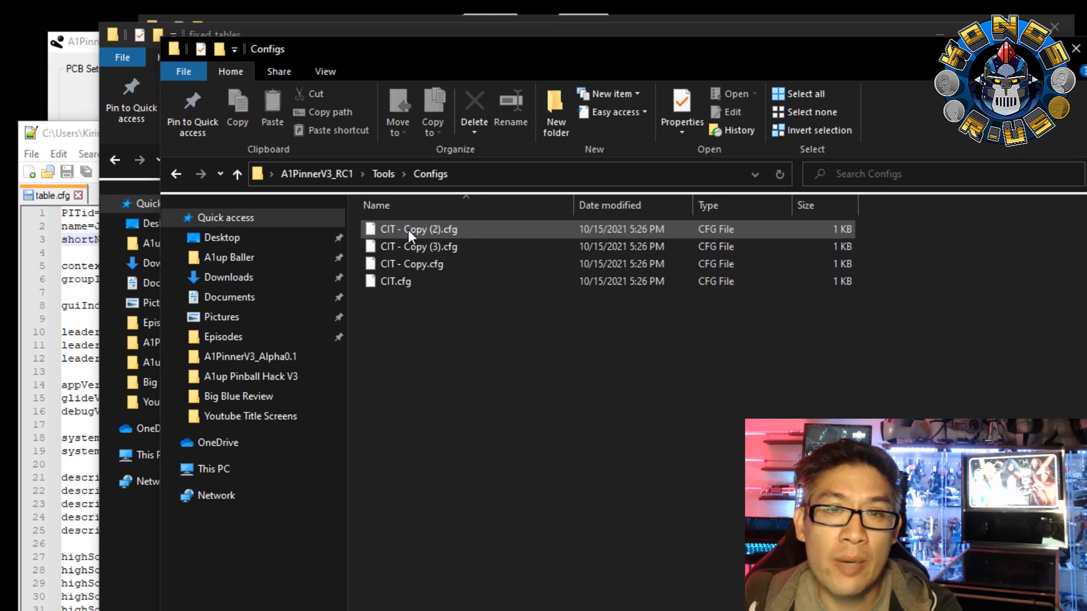
pyautogui.click(409, 264)
pyautogui.click(415, 264)
pyautogui.write('JW')
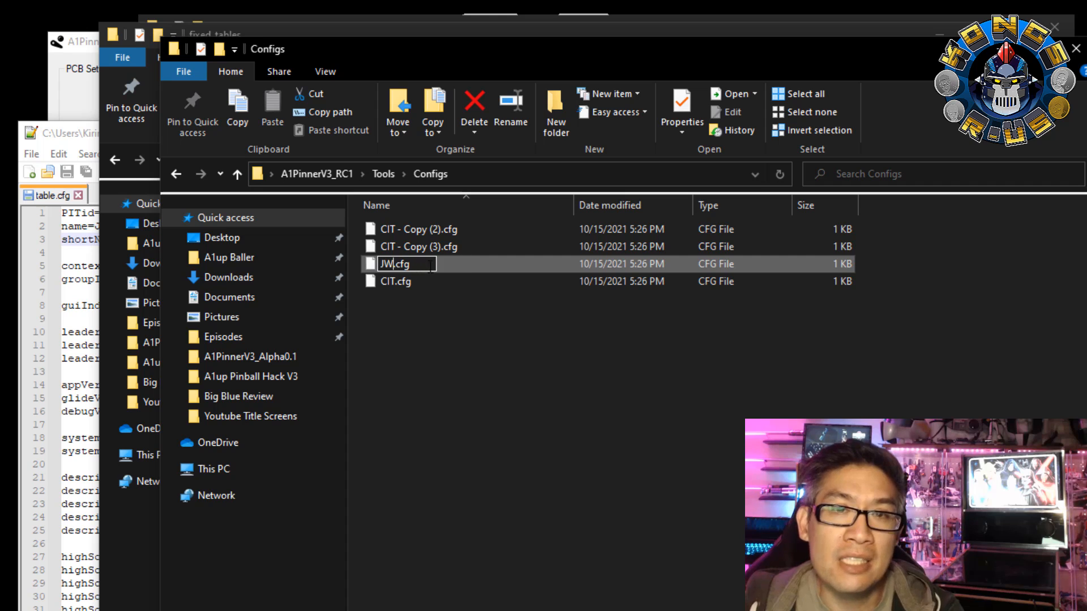
pyautogui.click(419, 299)
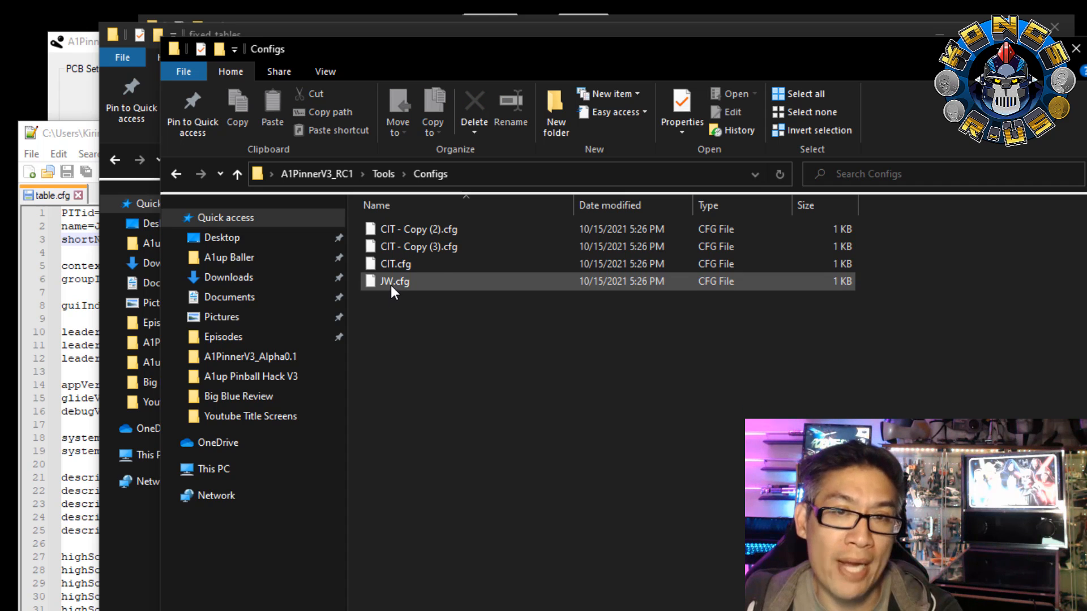
# - Rearrange the folder windows, and look up the shortName in table.cfg from the 3e55eb31… folder's meta subfolder using Notepad++
pyautogui.moveTo(721, 63); pyautogui.dragTo(1035, 123)
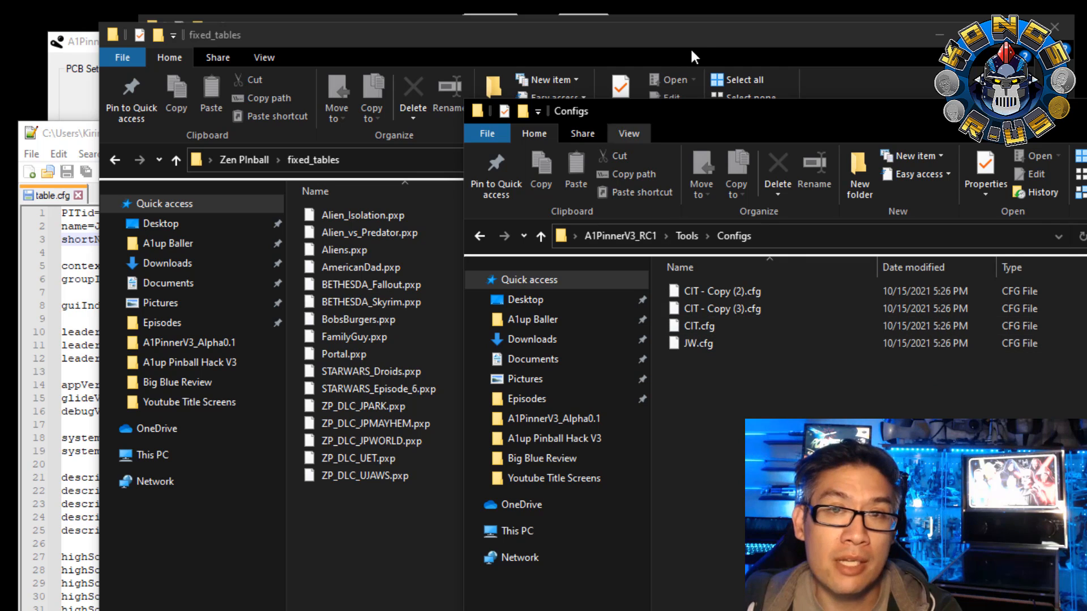
pyautogui.moveTo(691, 46); pyautogui.dragTo(539, 111)
pyautogui.click(105, 226)
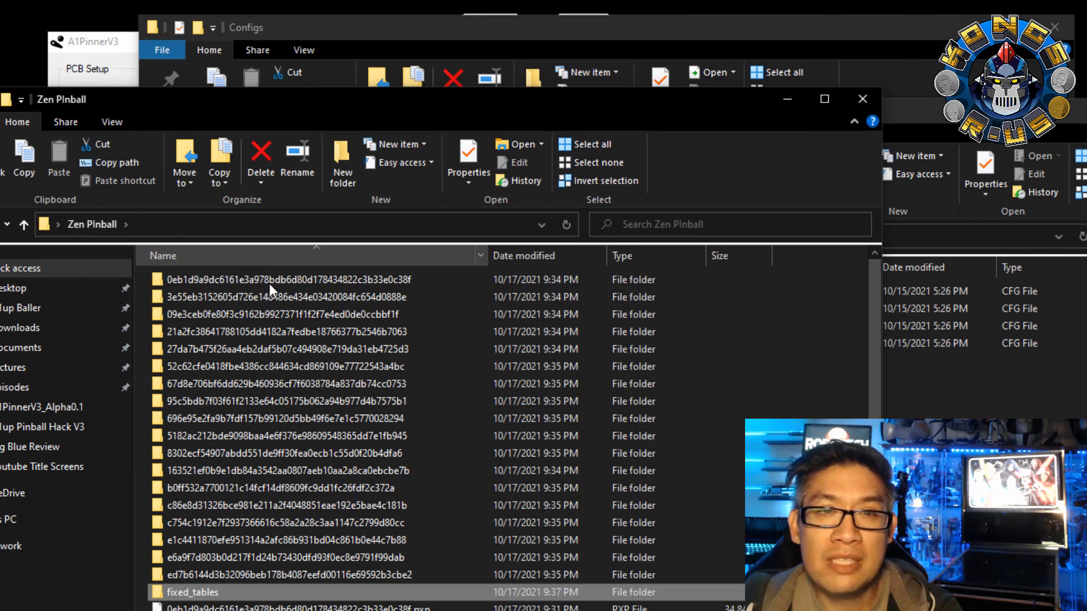
pyautogui.doubleClick(244, 297)
pyautogui.doubleClick(181, 283)
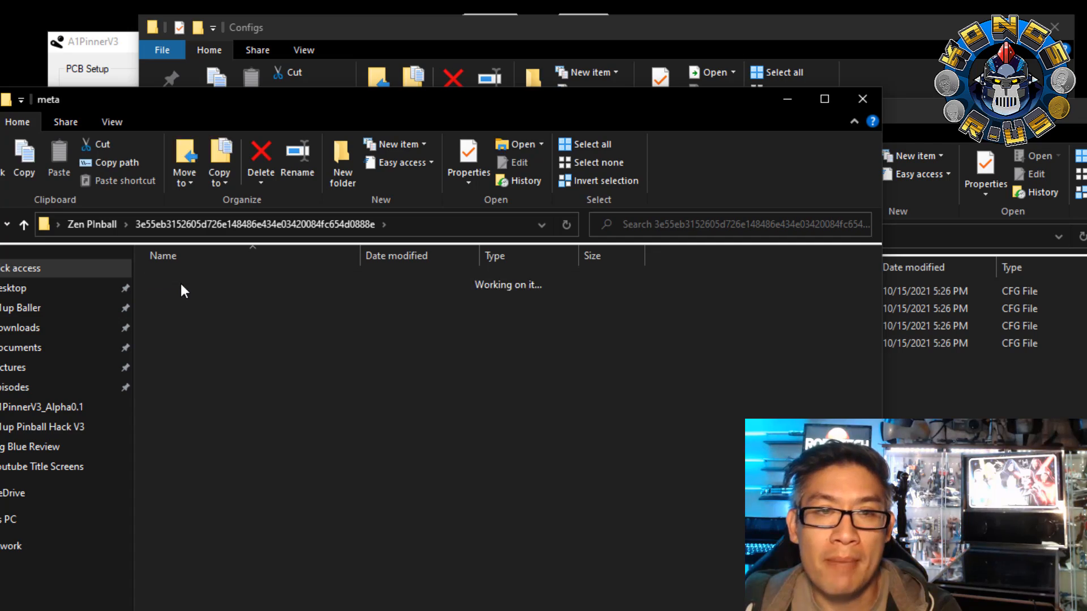
pyautogui.rightClick(185, 282)
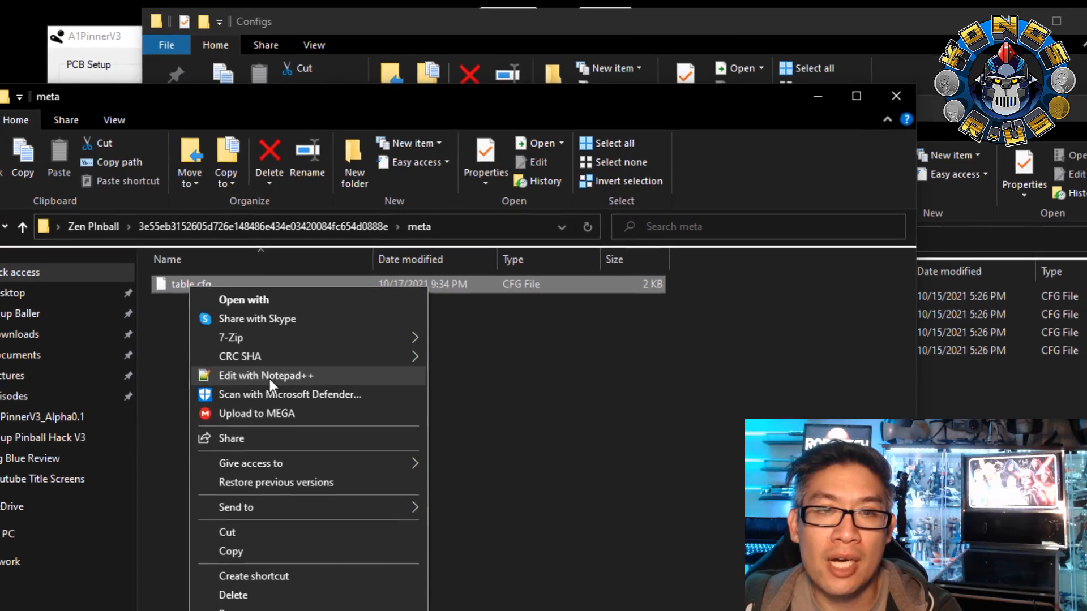
pyautogui.click(261, 368)
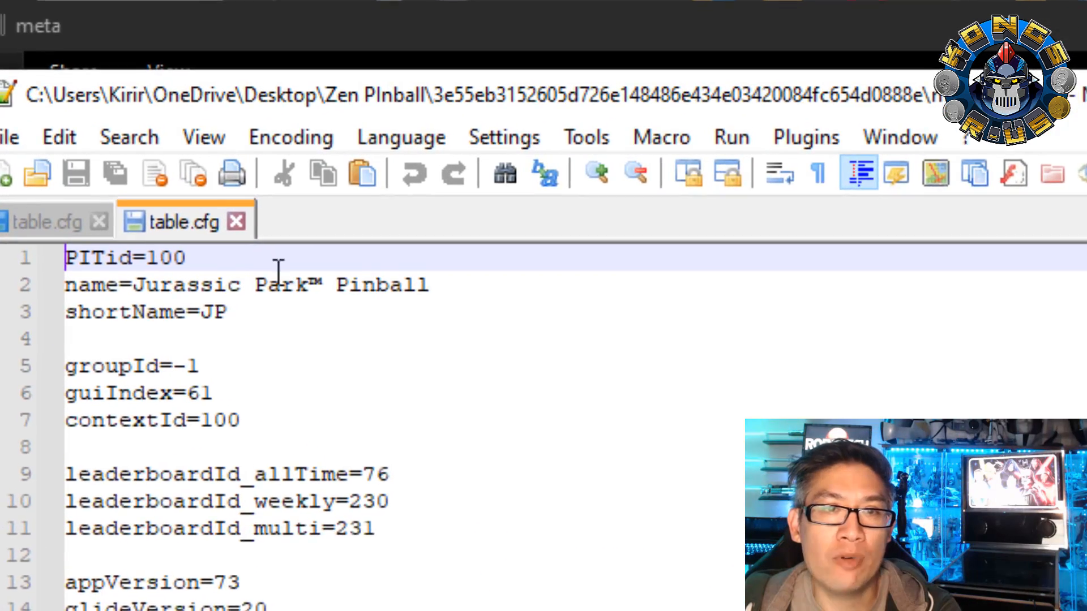
pyautogui.click(202, 297)
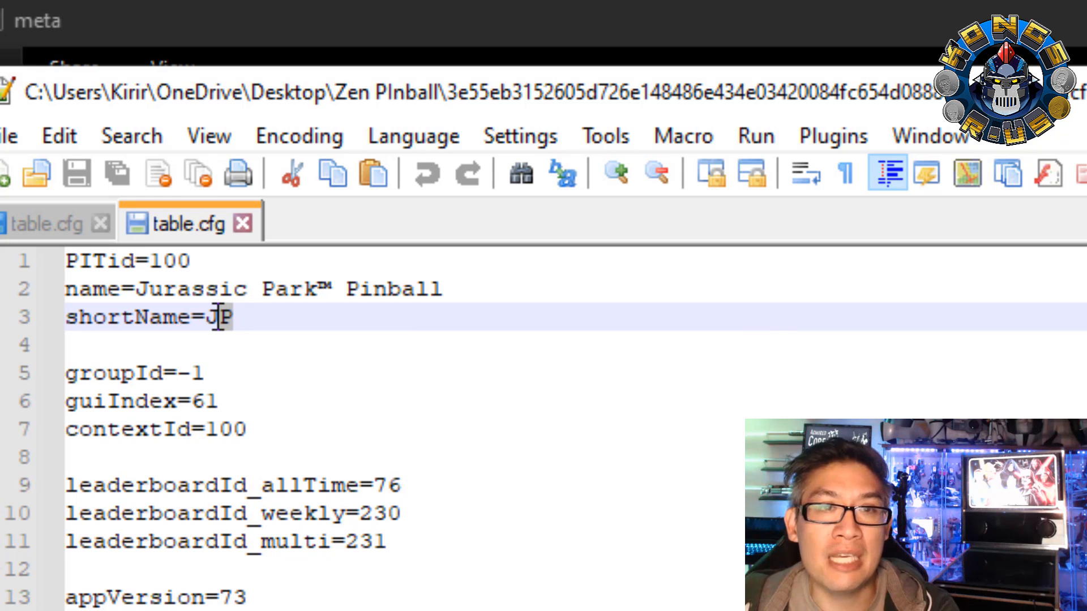
# - Rename CIT - Copy (3).cfg as JP.cfg in the Configs folder
pyautogui.click(1083, 136)
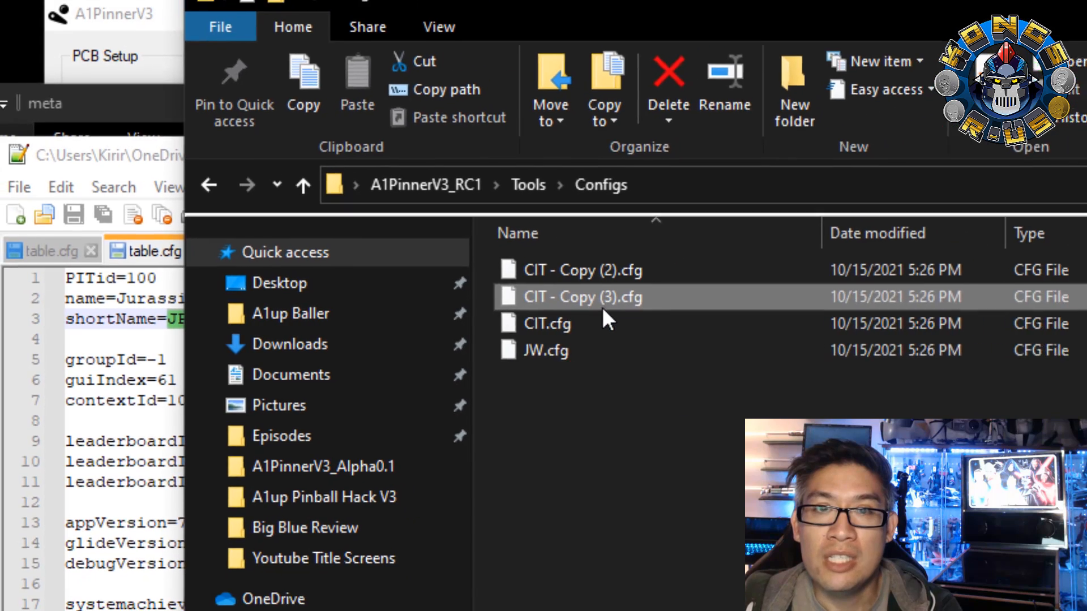
pyautogui.press('F2')
pyautogui.write('JP.cfg')
pyautogui.click(542, 404)
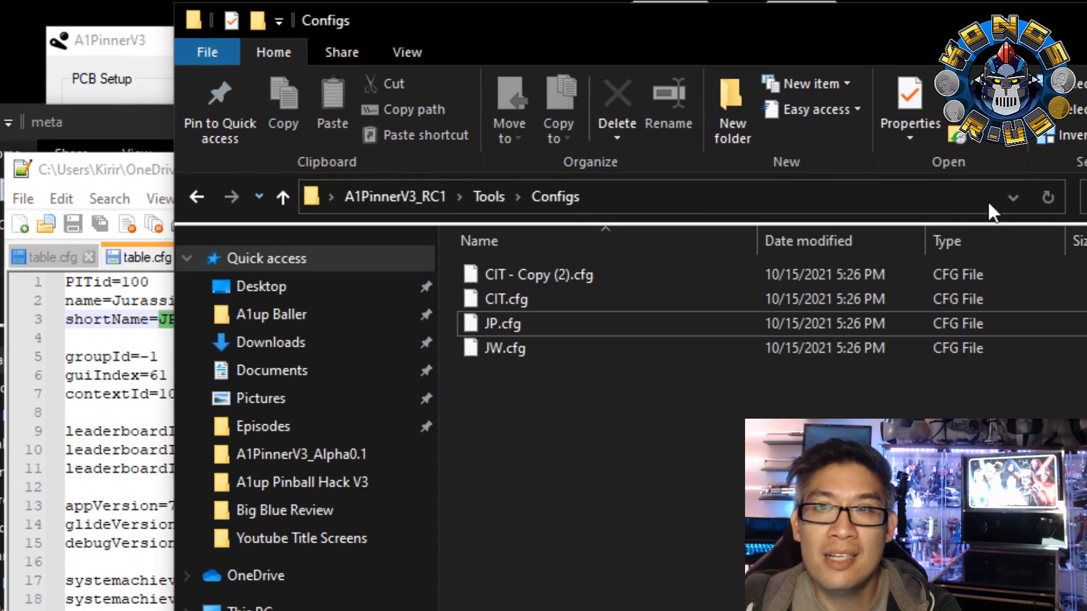
# - Open table.cfg from the meta subfolder of the 09e3ceb0… table folder in Notepad++ and look up its shortName
pyautogui.hotkey('alt', 'Tab')
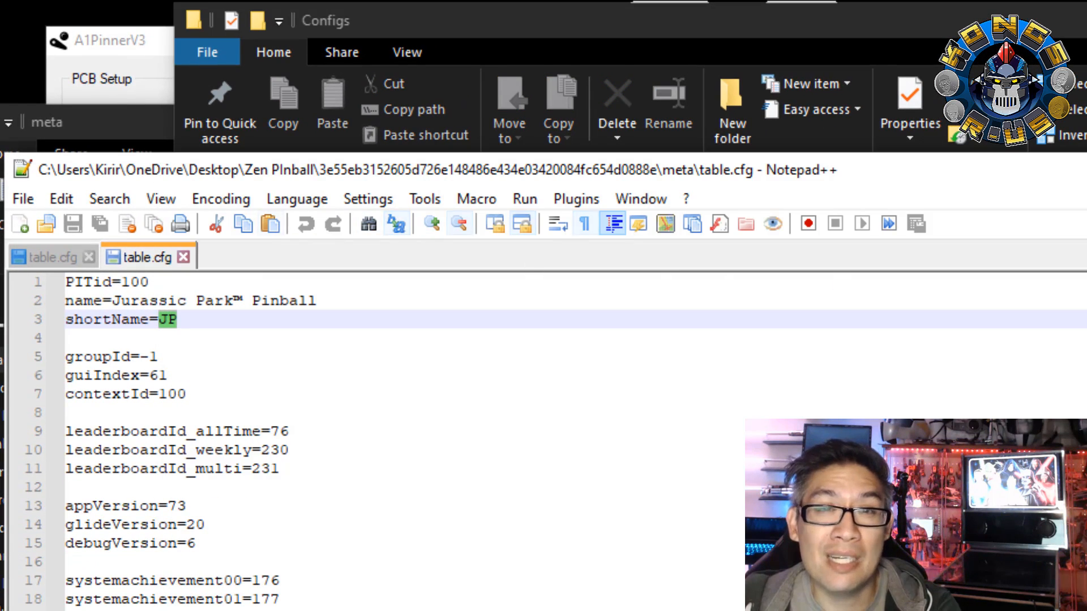
pyautogui.moveTo(961, 23); pyautogui.dragTo(1086, 10)
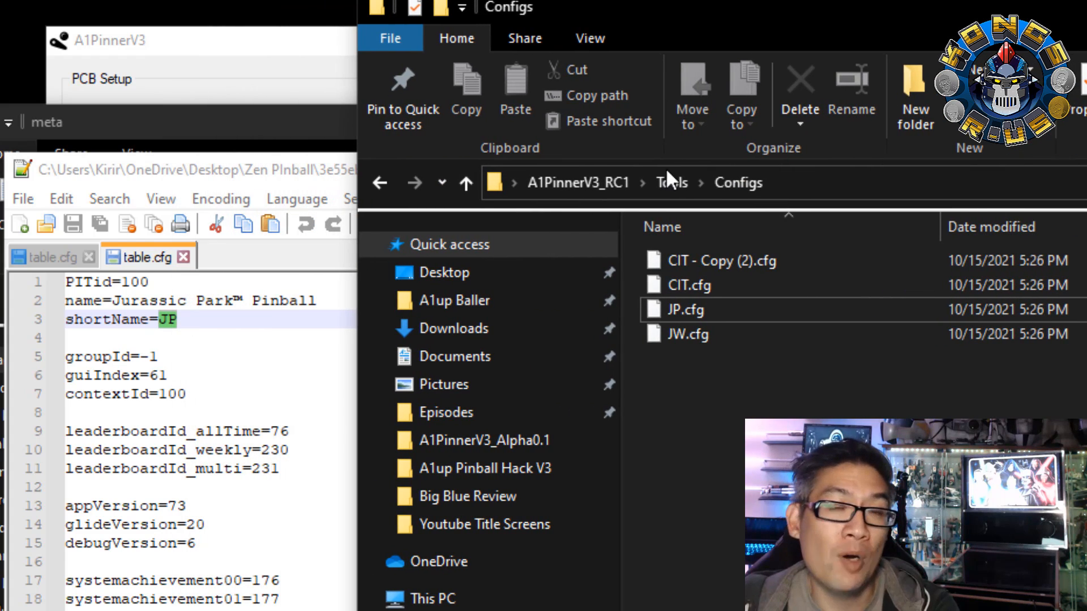
pyautogui.click(124, 150)
pyautogui.moveTo(139, 134); pyautogui.dragTo(73, 154)
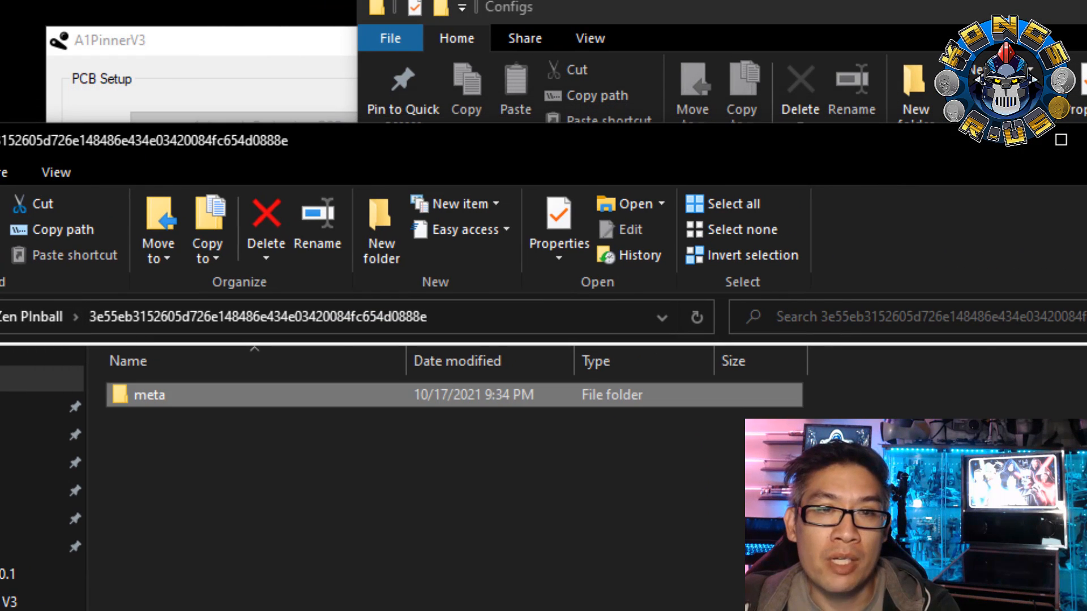
pyautogui.hotkey('alt', 'Up')
pyautogui.doubleClick(331, 443)
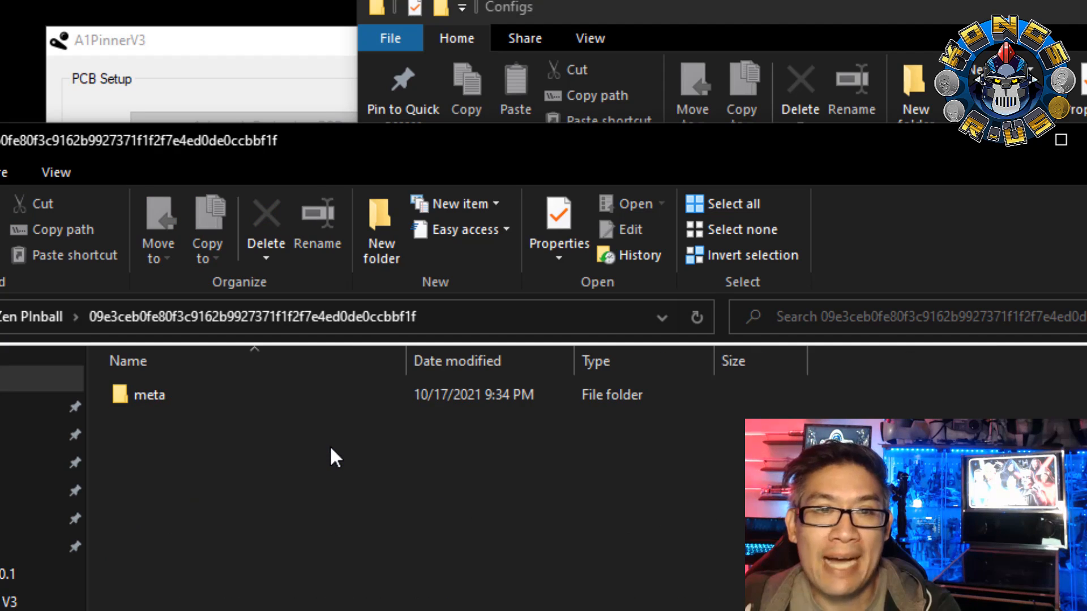
pyautogui.doubleClick(152, 397)
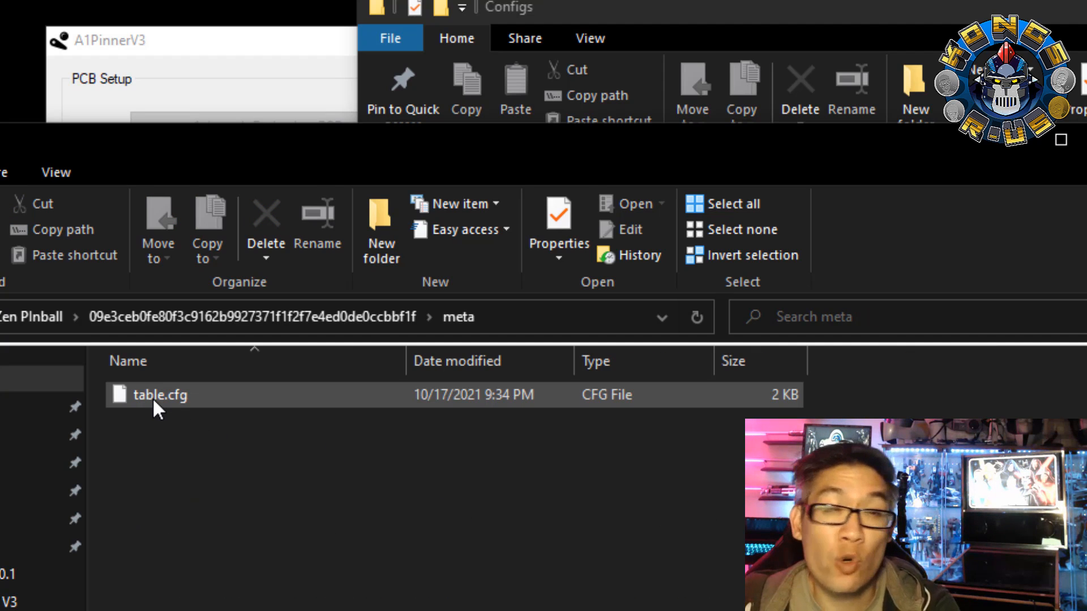
pyautogui.rightClick(163, 397)
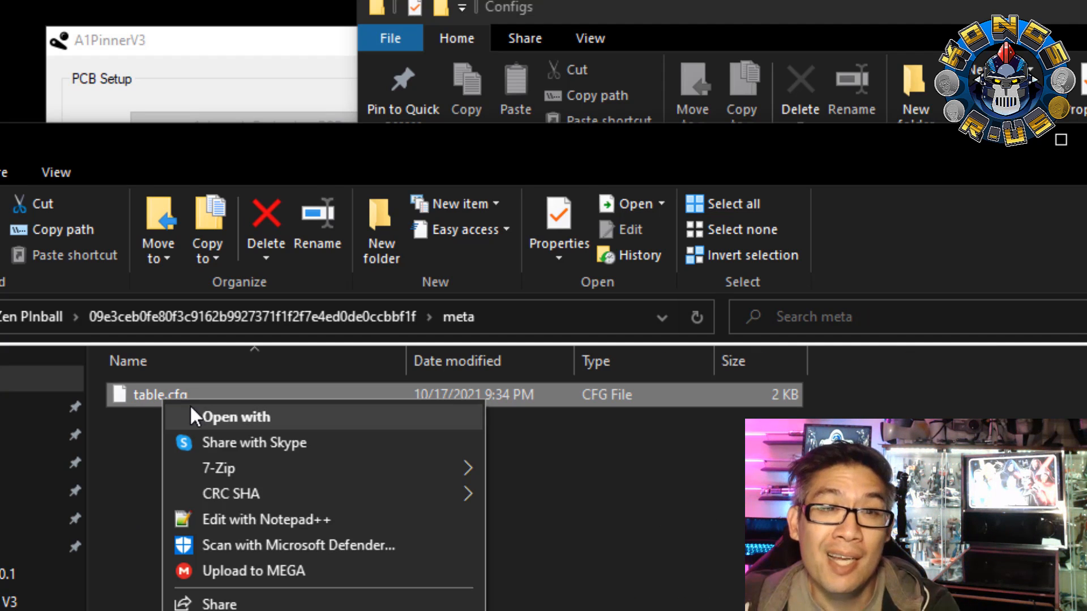
pyautogui.click(282, 517)
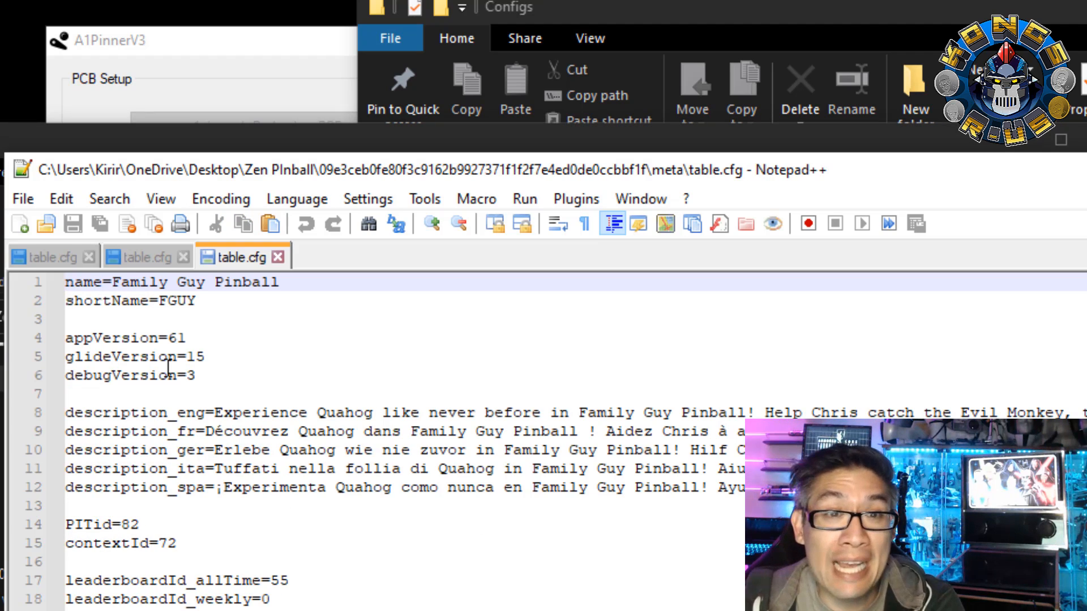
pyautogui.click(180, 338)
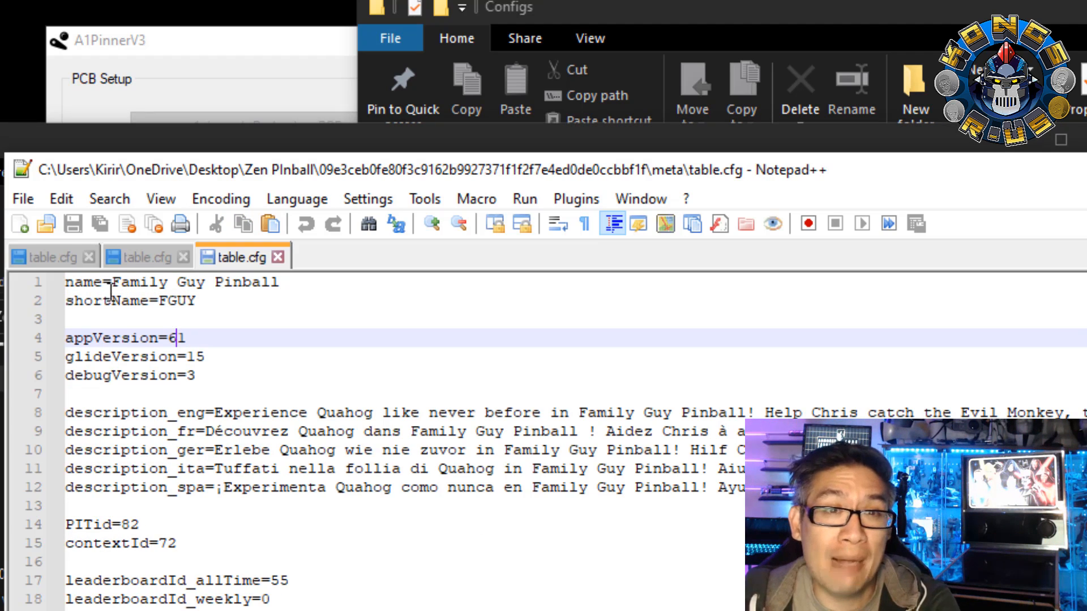
pyautogui.moveTo(198, 301); pyautogui.dragTo(188, 300)
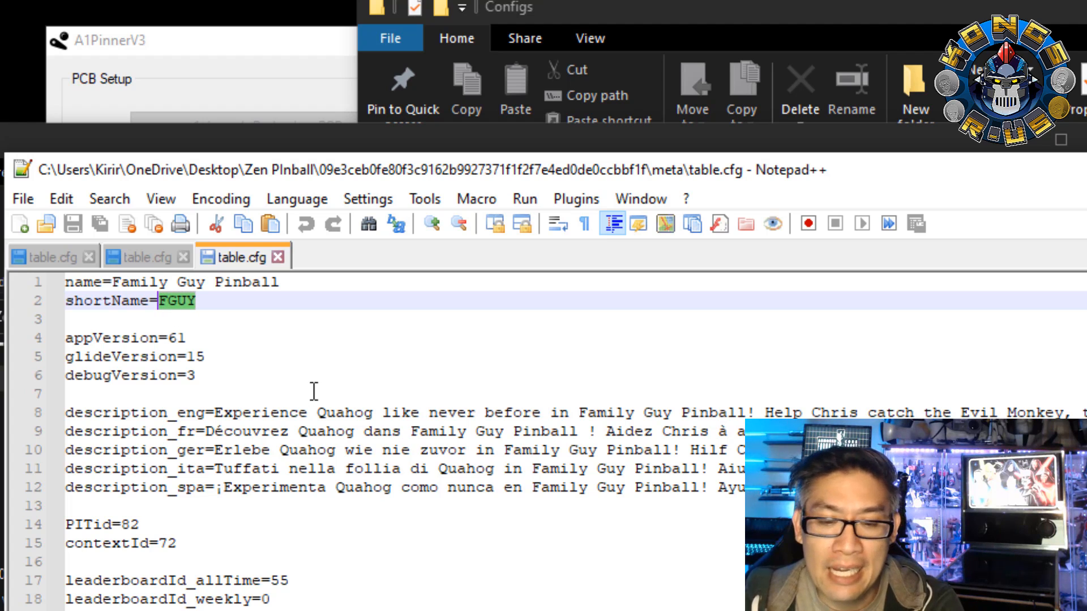
# - Rename CIT - Copy (2).cfg as FGUY.cfg in the Configs folder
pyautogui.hotkey('alt', 'Tab')
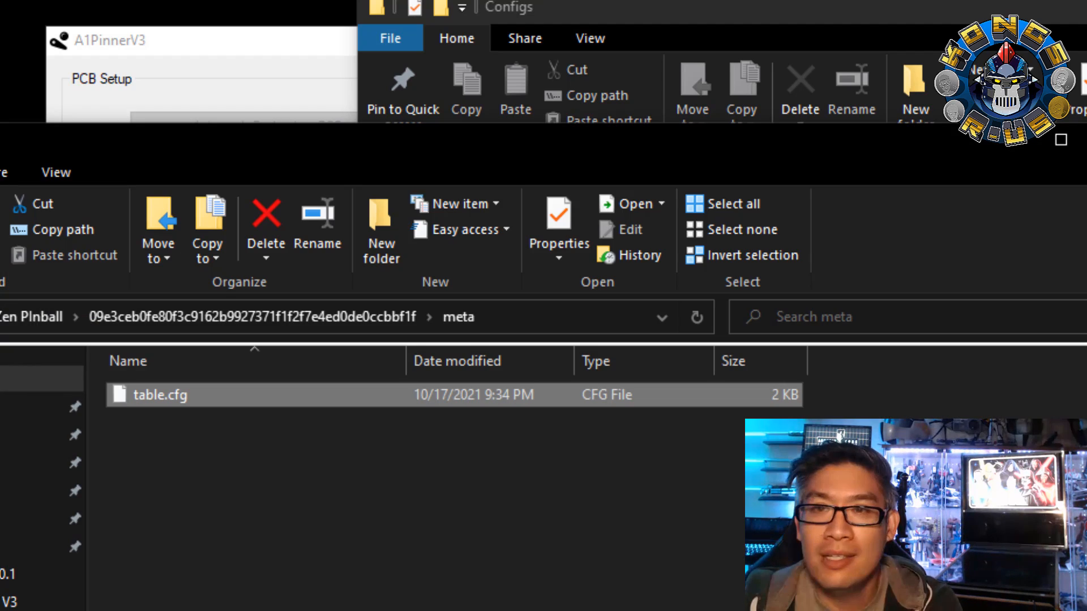
pyautogui.hotkey('alt', 'Tab')
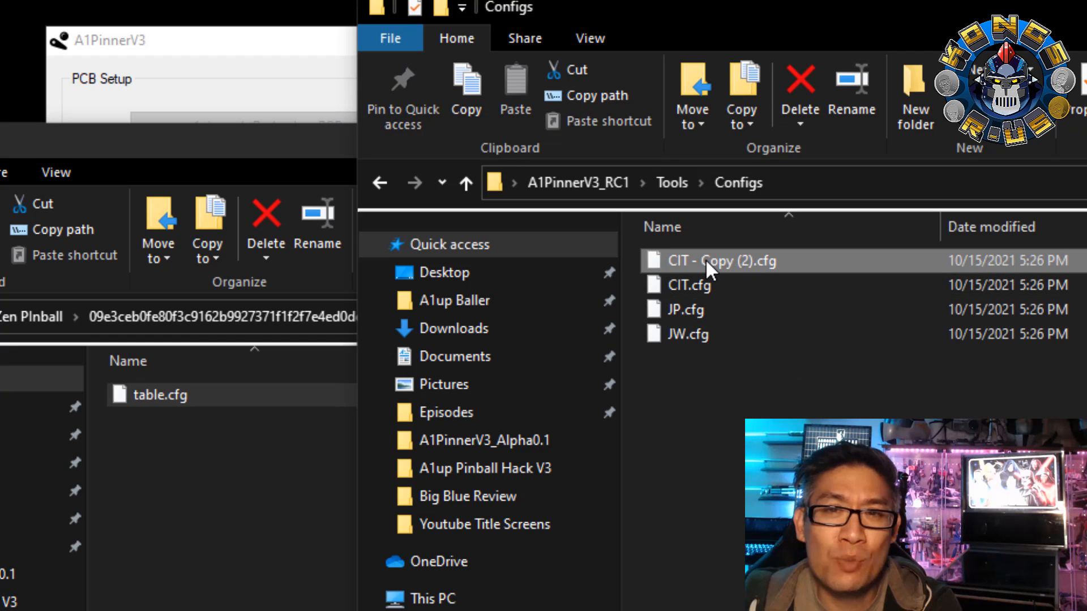
pyautogui.click(706, 260)
pyautogui.press('F2')
pyautogui.write('FGUY')
pyautogui.press('Return')
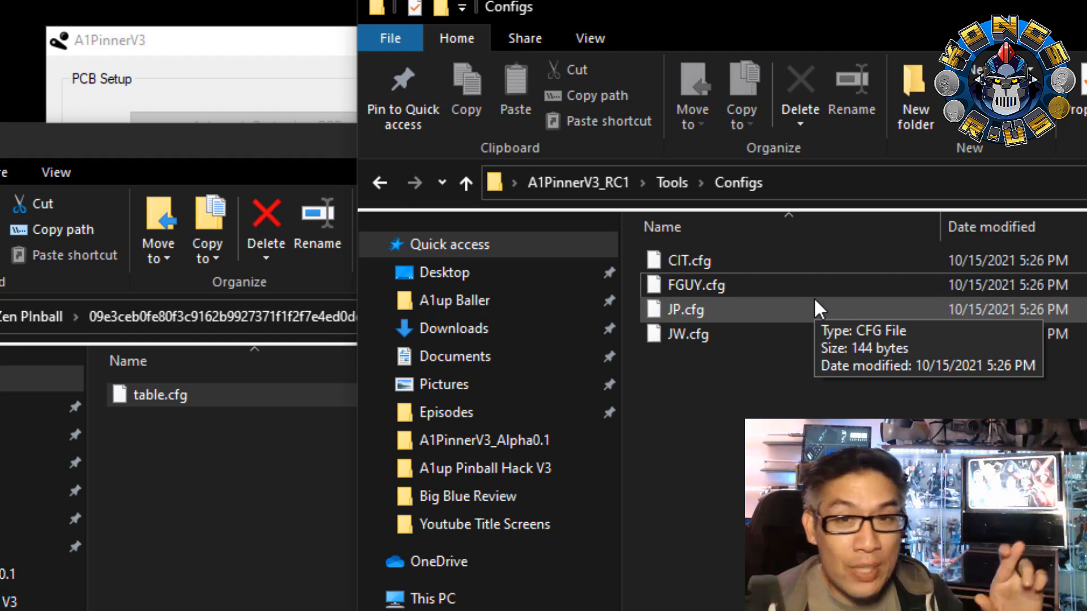
# - Review the solenoid assignments in CIT.cfg using Notepad++, close the file, and return to the A1PinnerV3 window
pyautogui.click(705, 266)
pyautogui.rightClick(706, 266)
pyautogui.click(833, 387)
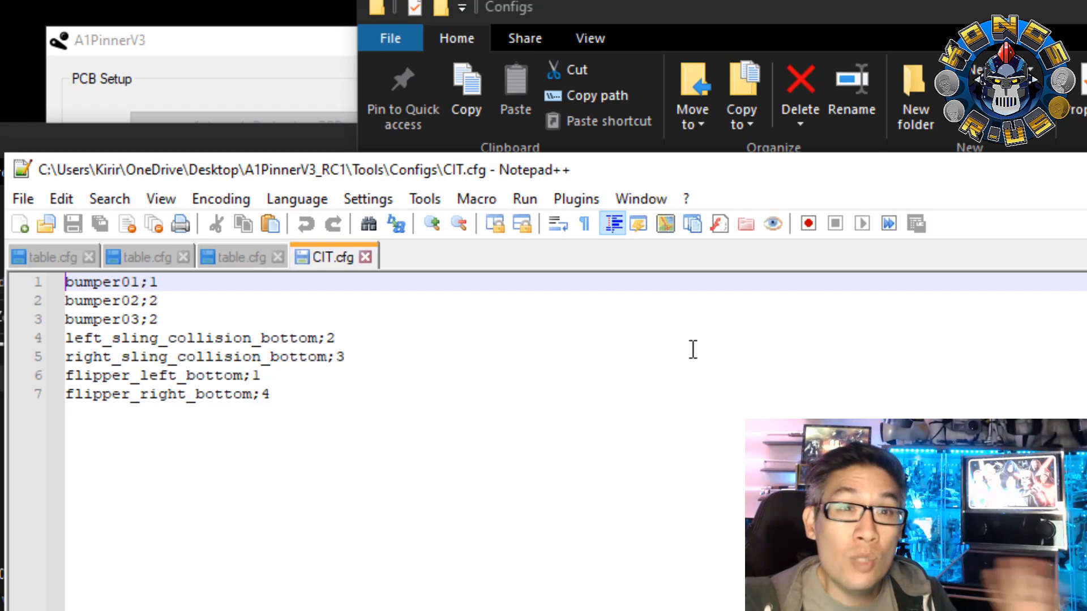
pyautogui.click(365, 257)
pyautogui.click(1084, 170)
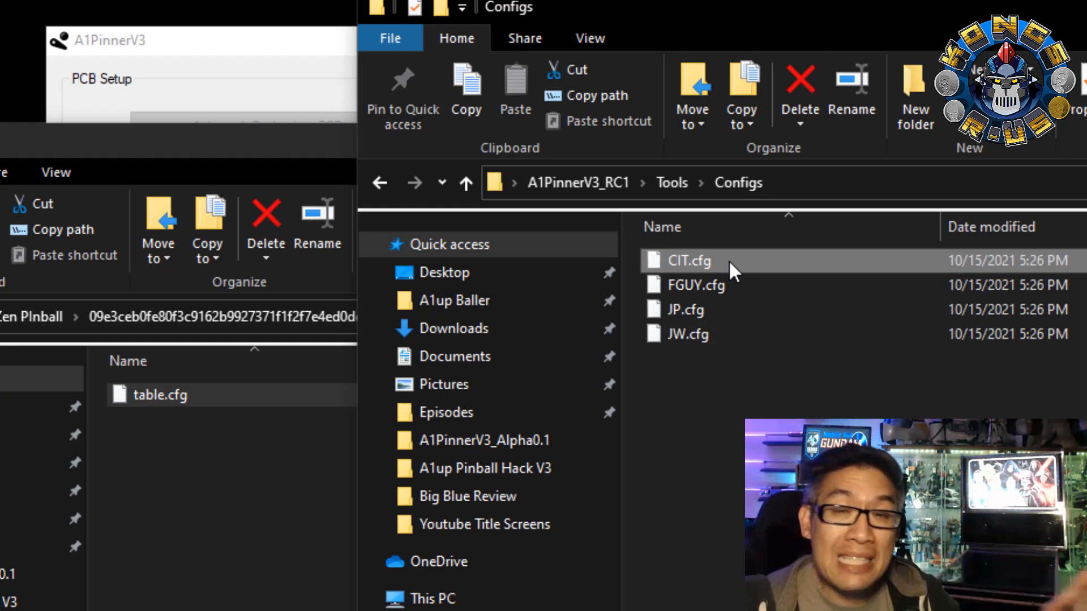
pyautogui.click(751, 396)
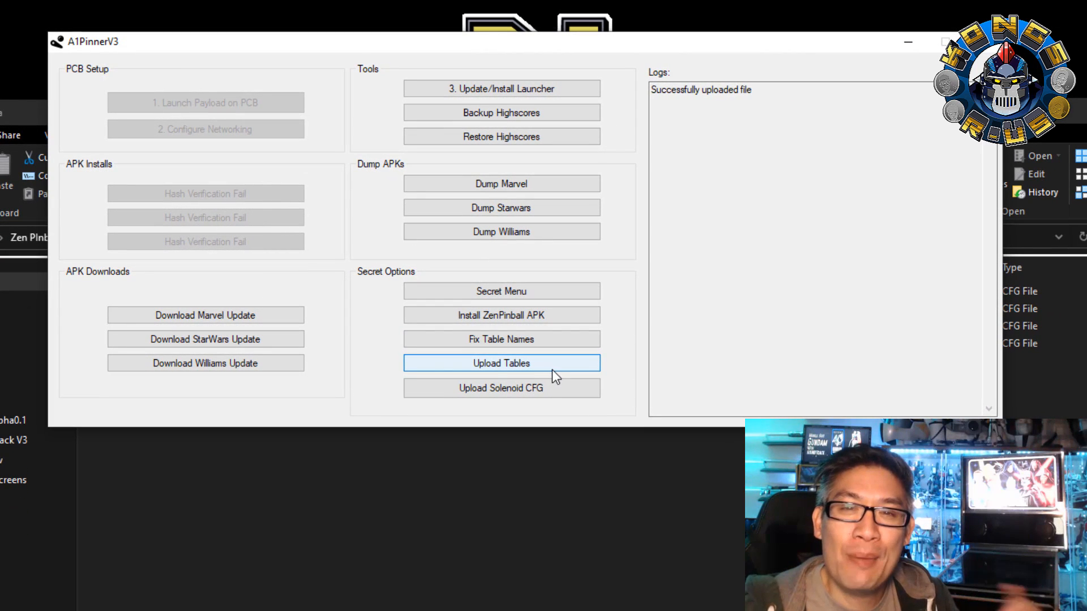
# - Start the solenoid configuration upload, accept the naming warning, and browse to Desktop > A1PinnerV3_RC1 > Tools > Configs
pyautogui.click(515, 389)
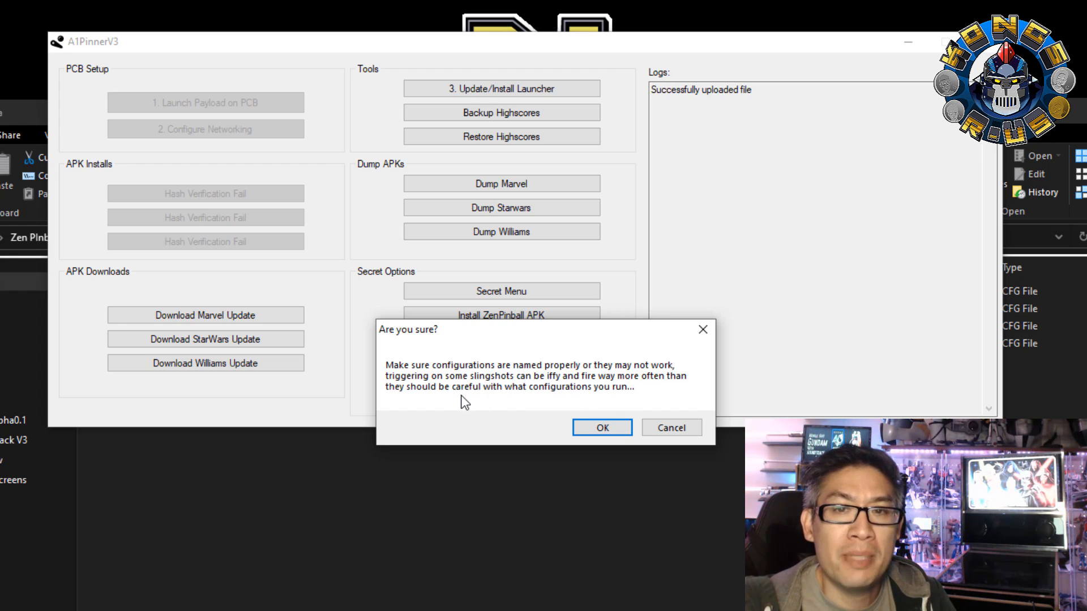
pyautogui.click(602, 428)
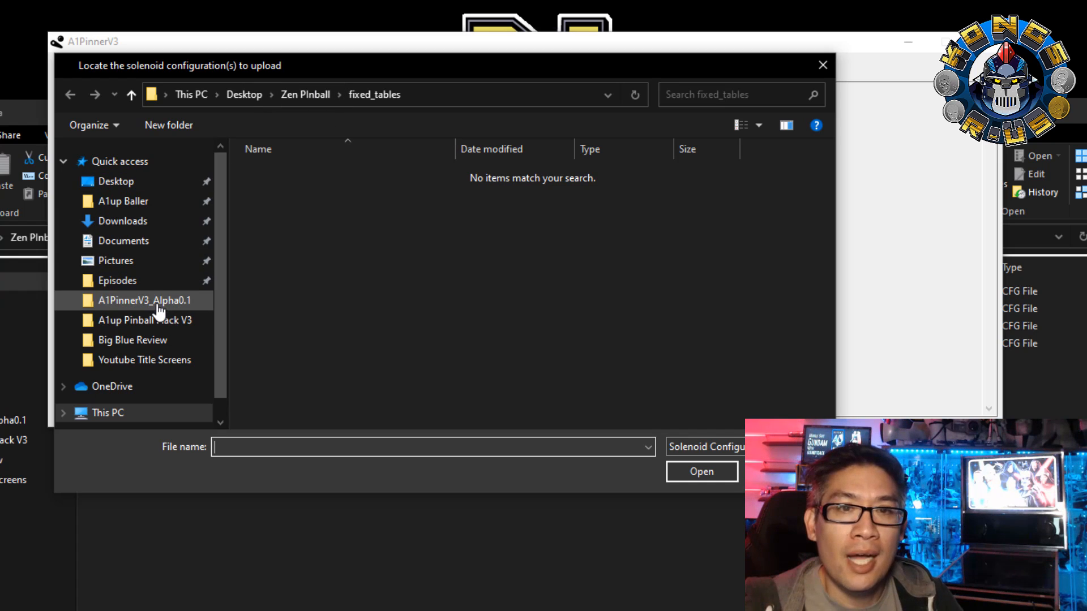
pyautogui.click(98, 181)
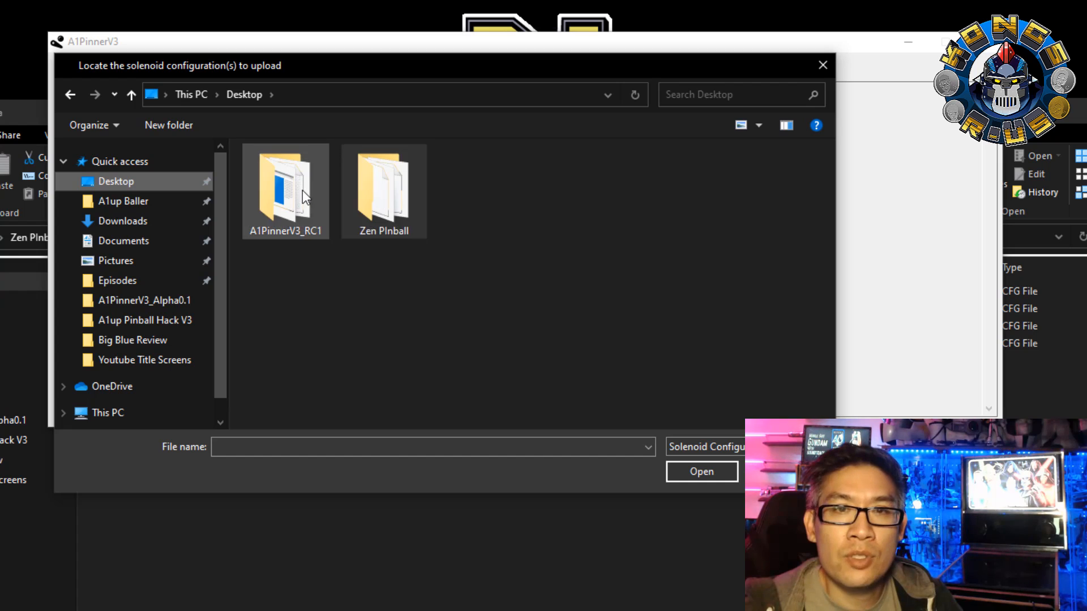
pyautogui.doubleClick(302, 190)
pyautogui.doubleClick(281, 187)
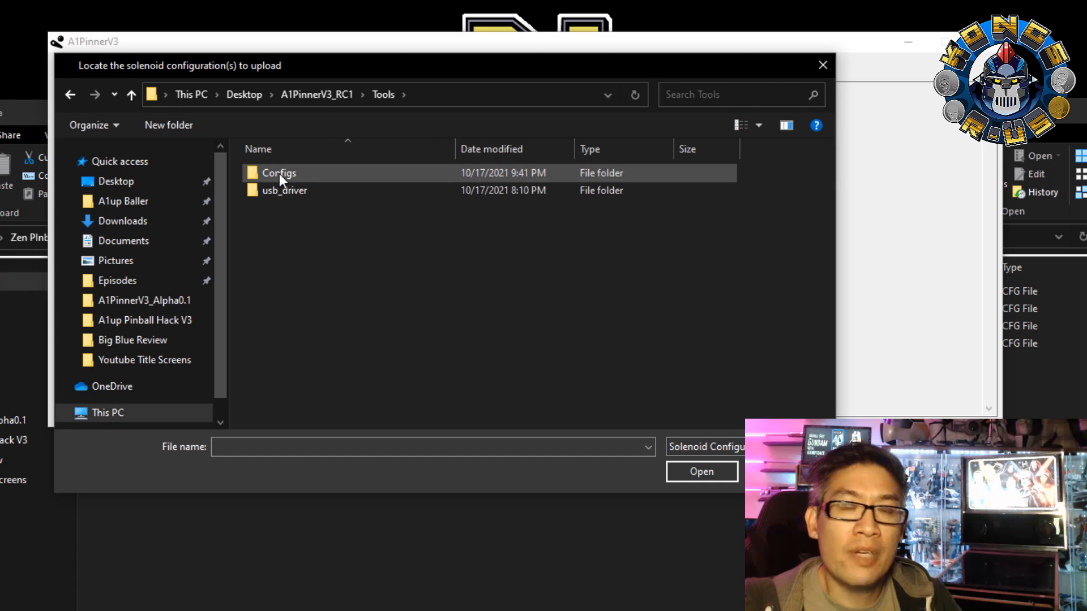
pyautogui.doubleClick(280, 175)
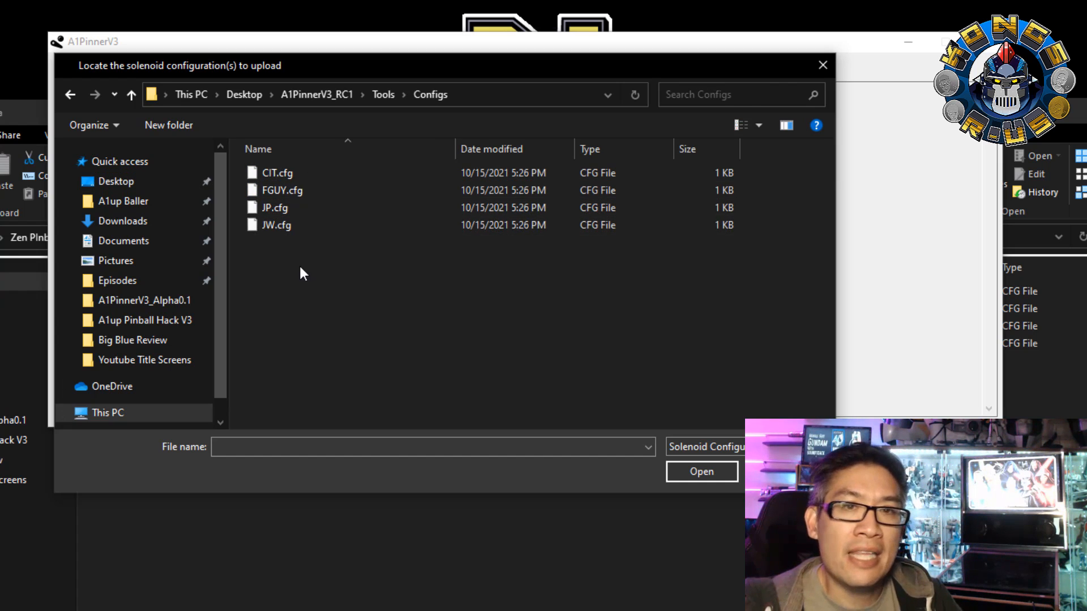
# - Upload CIT.cfg, FGUY.cfg, JP.cfg and JW.cfg together to the PCB, and close A1PinnerV3
pyautogui.moveTo(300, 266); pyautogui.dragTo(261, 159)
pyautogui.moveTo(333, 265); pyautogui.dragTo(278, 169)
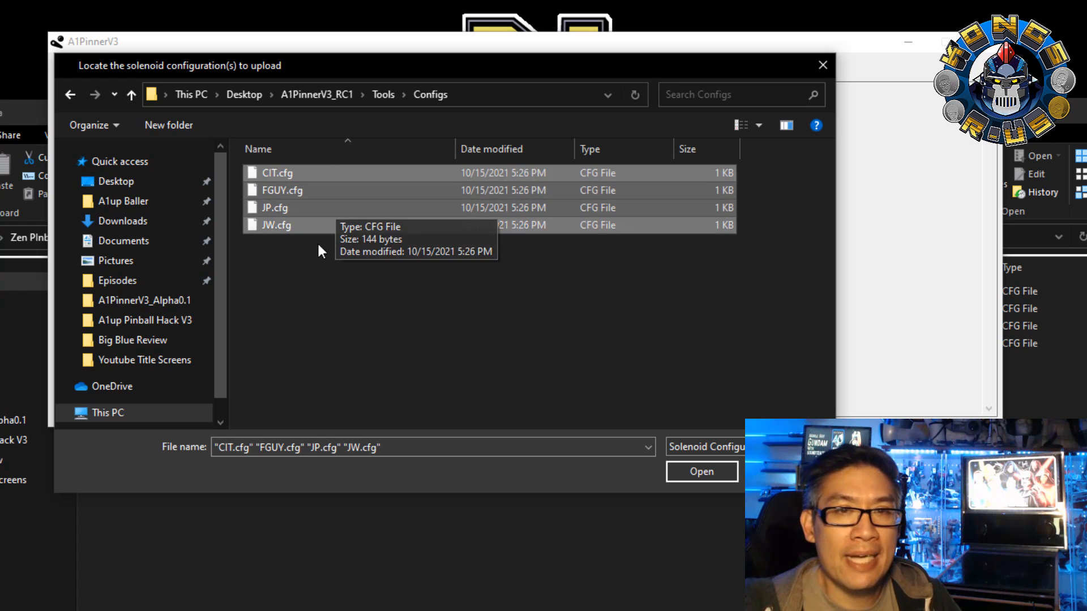
pyautogui.click(317, 244)
pyautogui.click(282, 170)
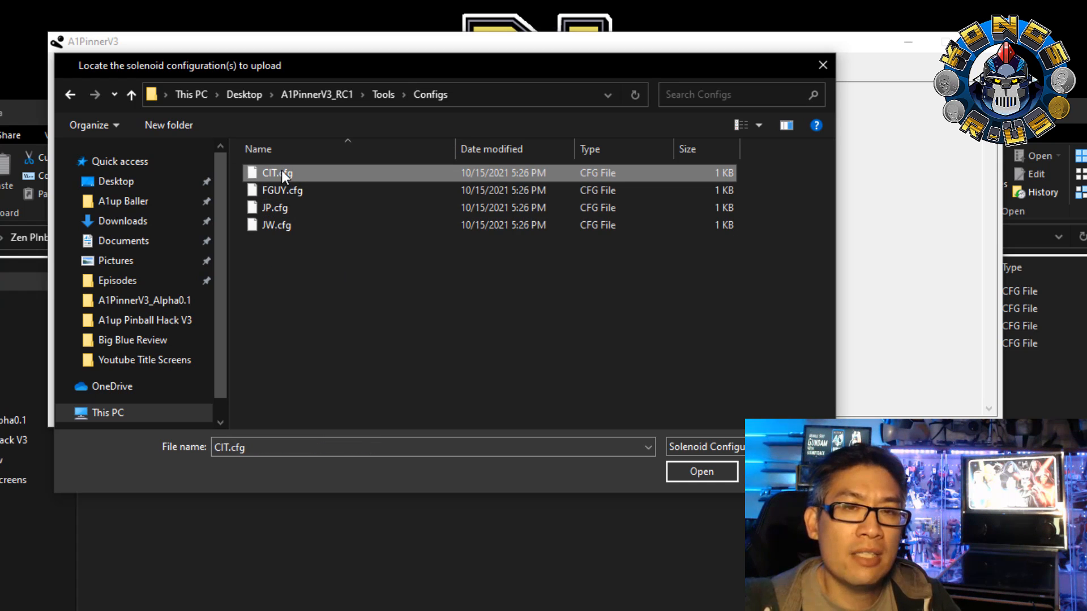
pyautogui.click(281, 207)
pyautogui.click(277, 227)
pyautogui.moveTo(301, 226); pyautogui.dragTo(271, 164)
pyautogui.click(710, 474)
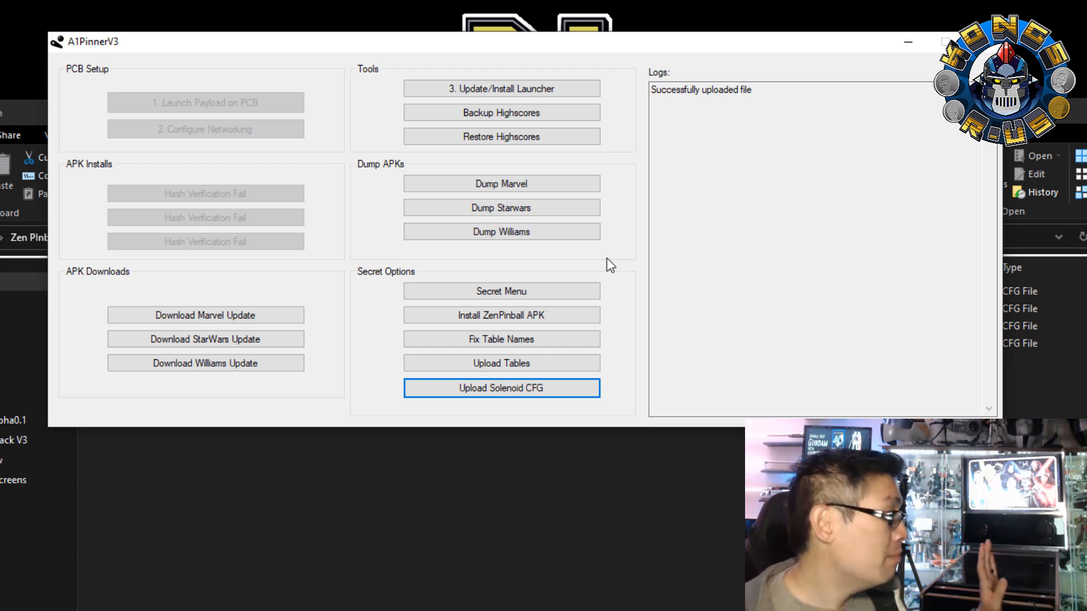
pyautogui.click(984, 43)
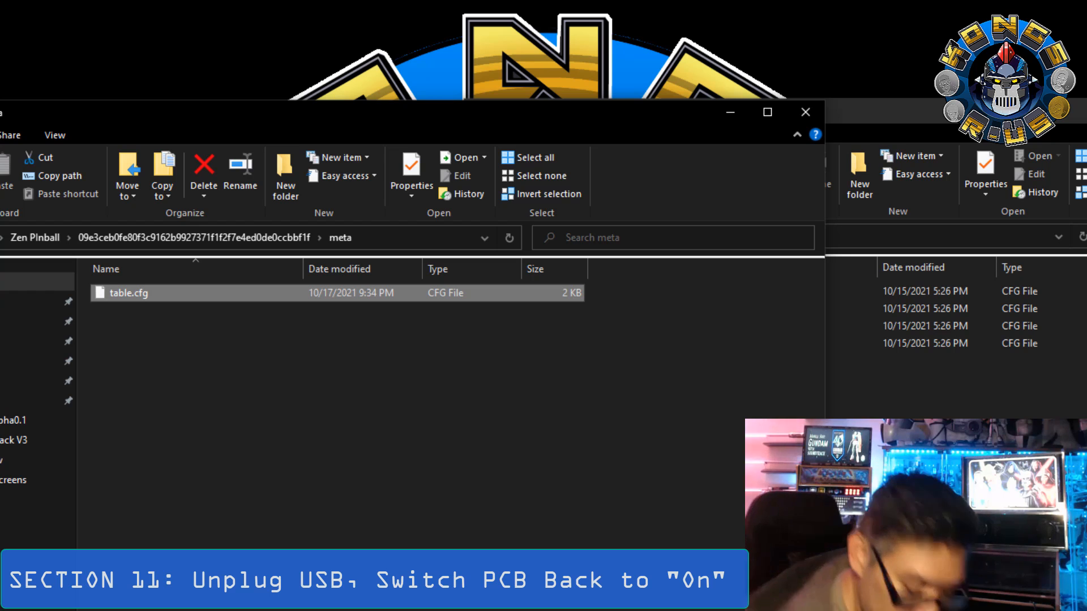